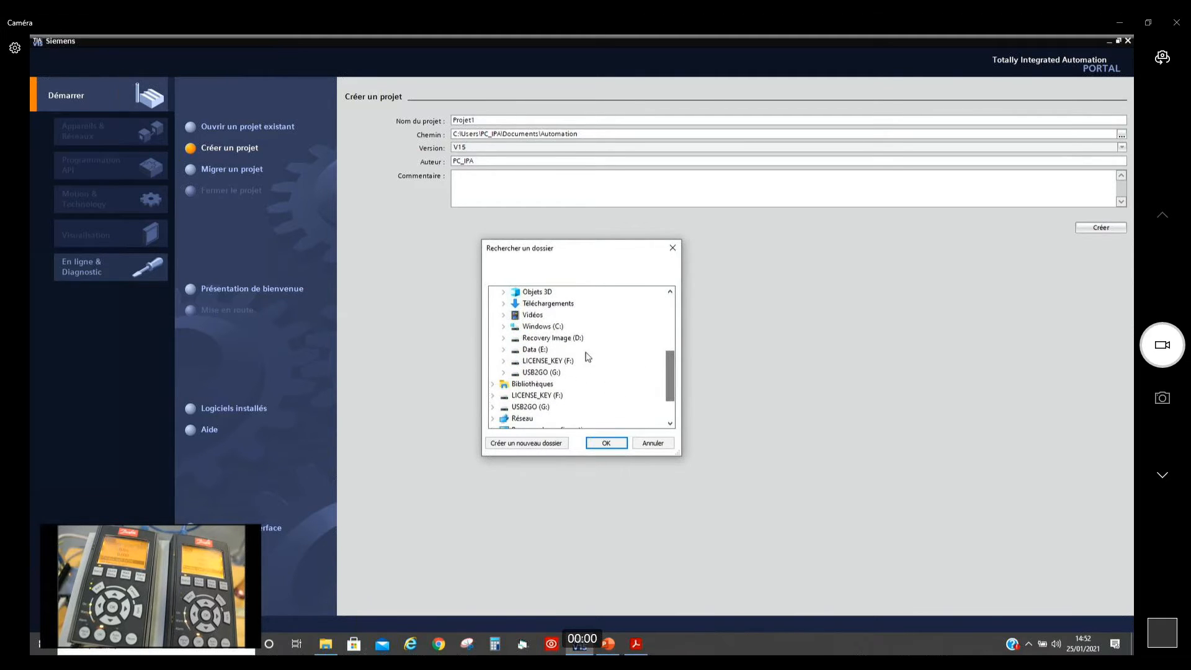
Step: Create the project Projet1 in E:\JT\Webinar 25012021\Prog TIA, followed by a second project, Projet2, in the same folder
left_click(504, 349)
left_click(515, 338)
double_click(537, 386)
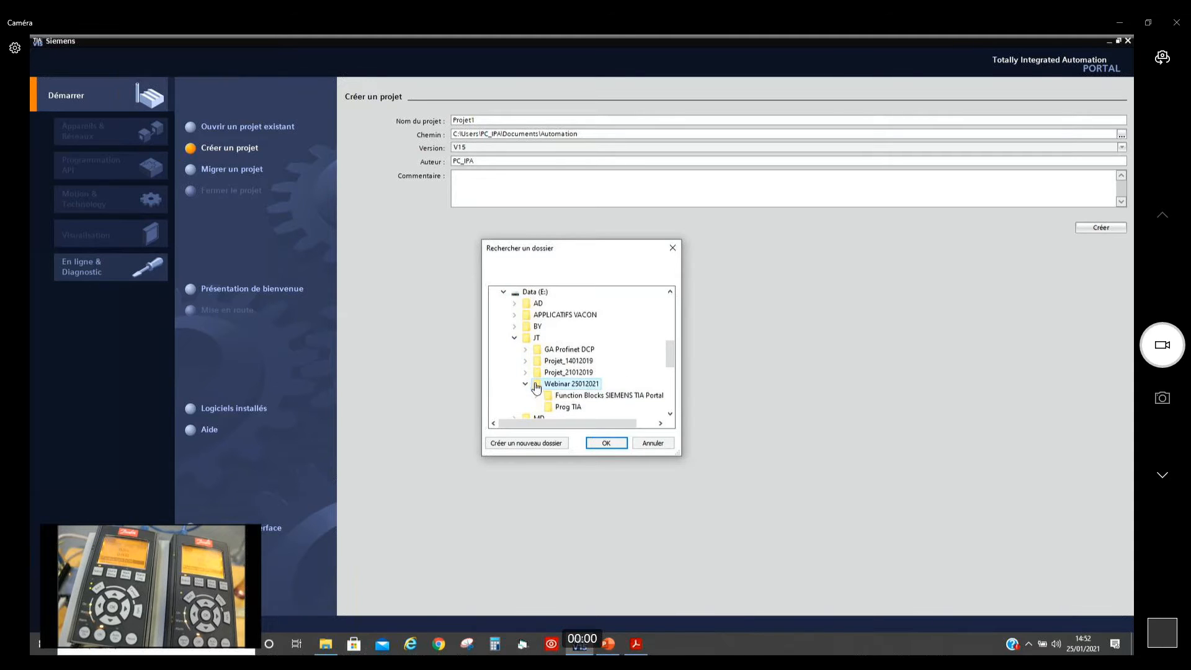
left_click(548, 408)
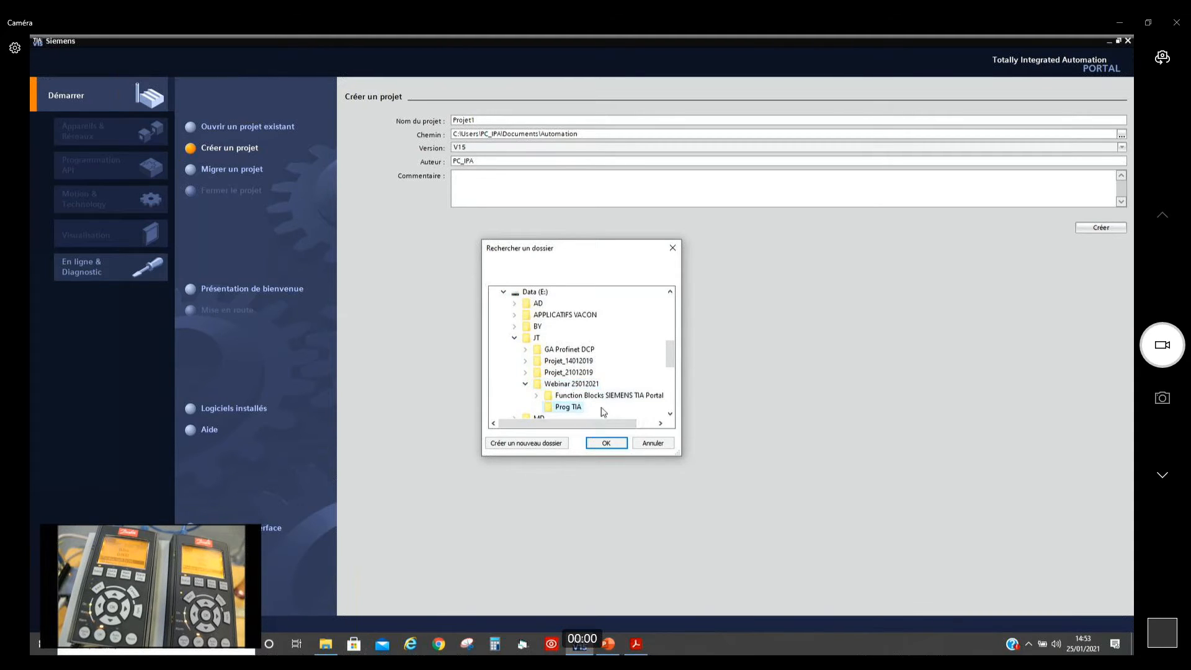
left_click(606, 443)
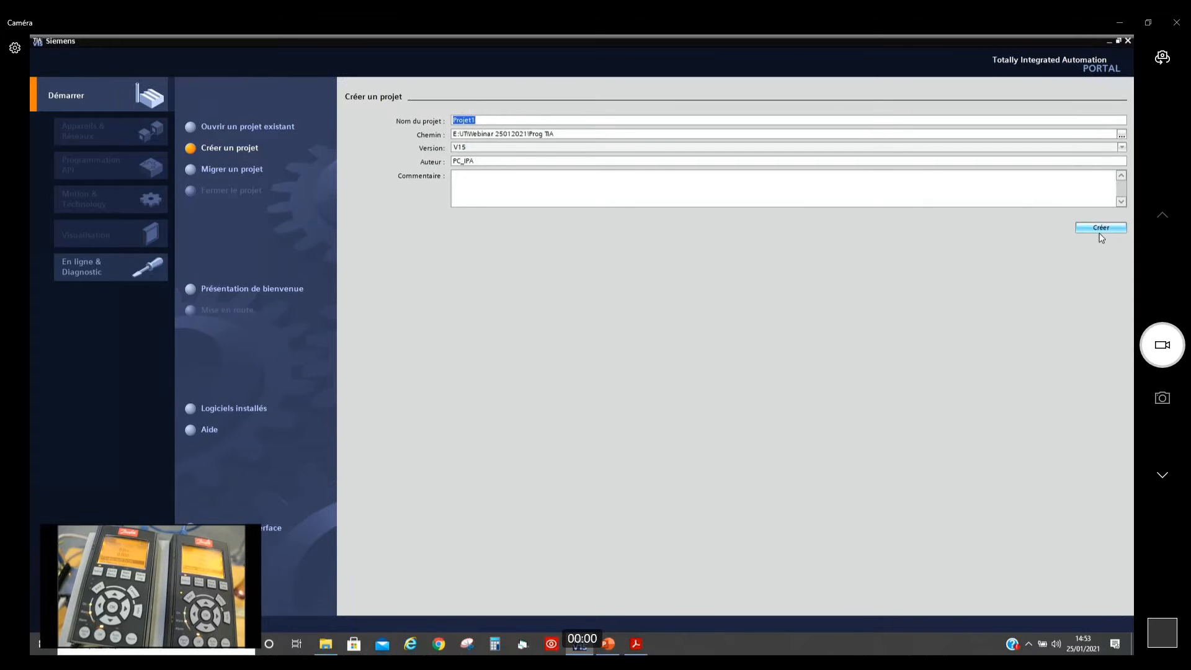
left_click(1099, 233)
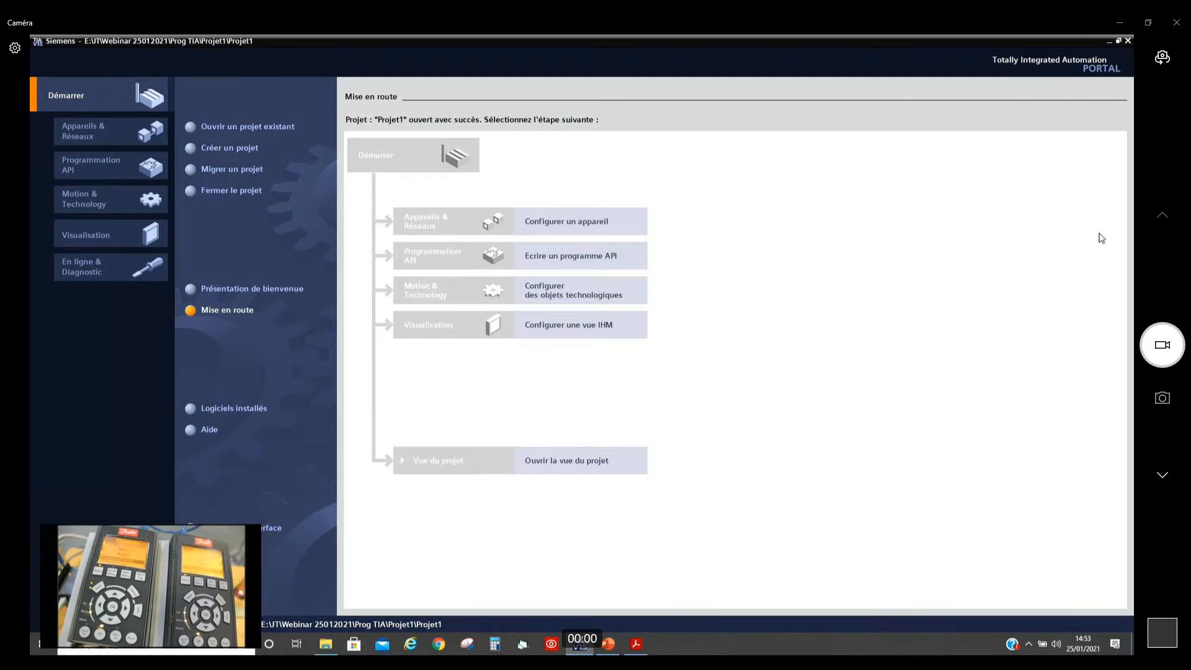
left_click(241, 152)
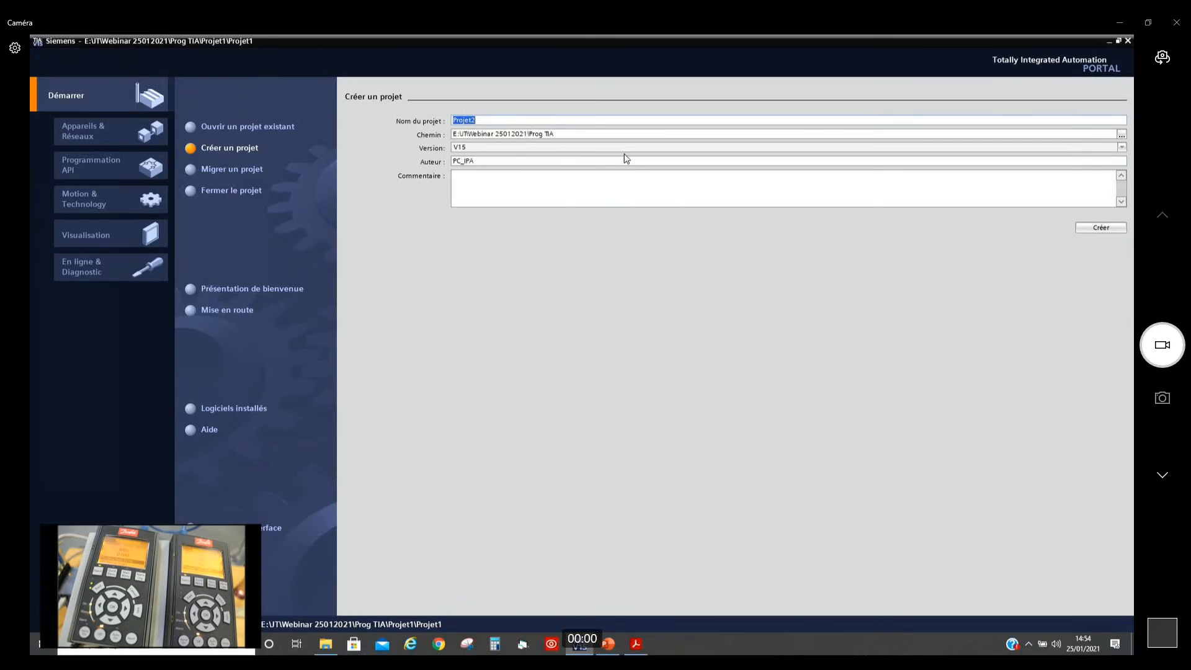
left_click(1092, 230)
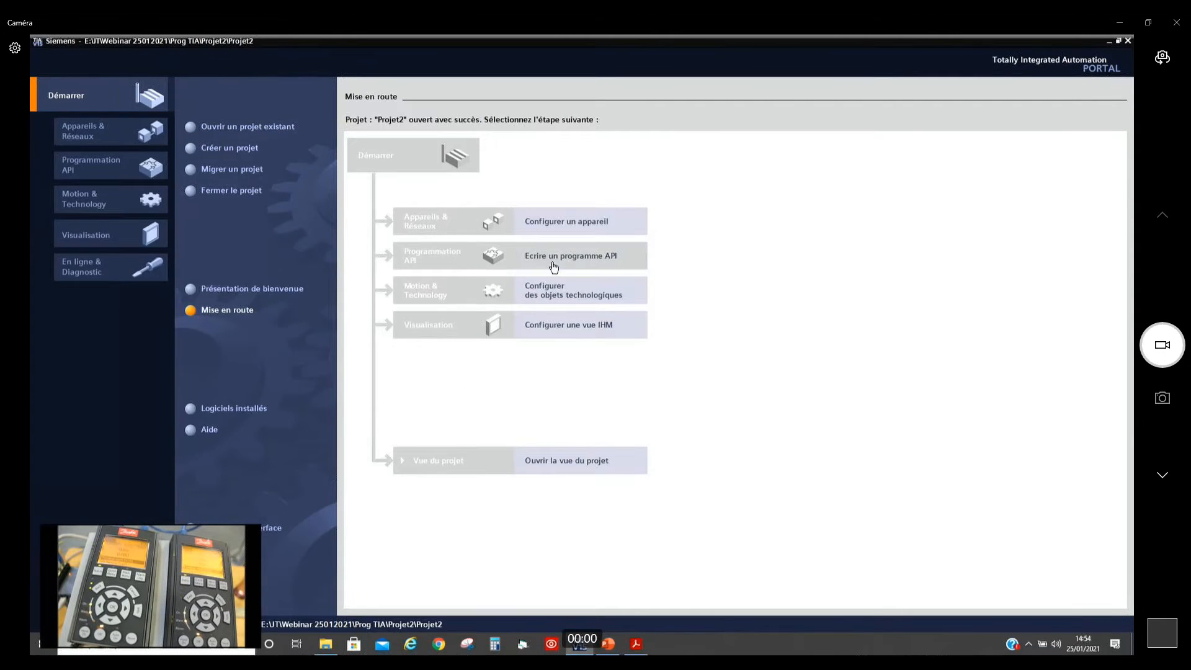
Step: Add a SIMATIC S7-1200 controller of type CPU 1214C DC/DC/Rly to Projet2 and open its device view
left_click(558, 226)
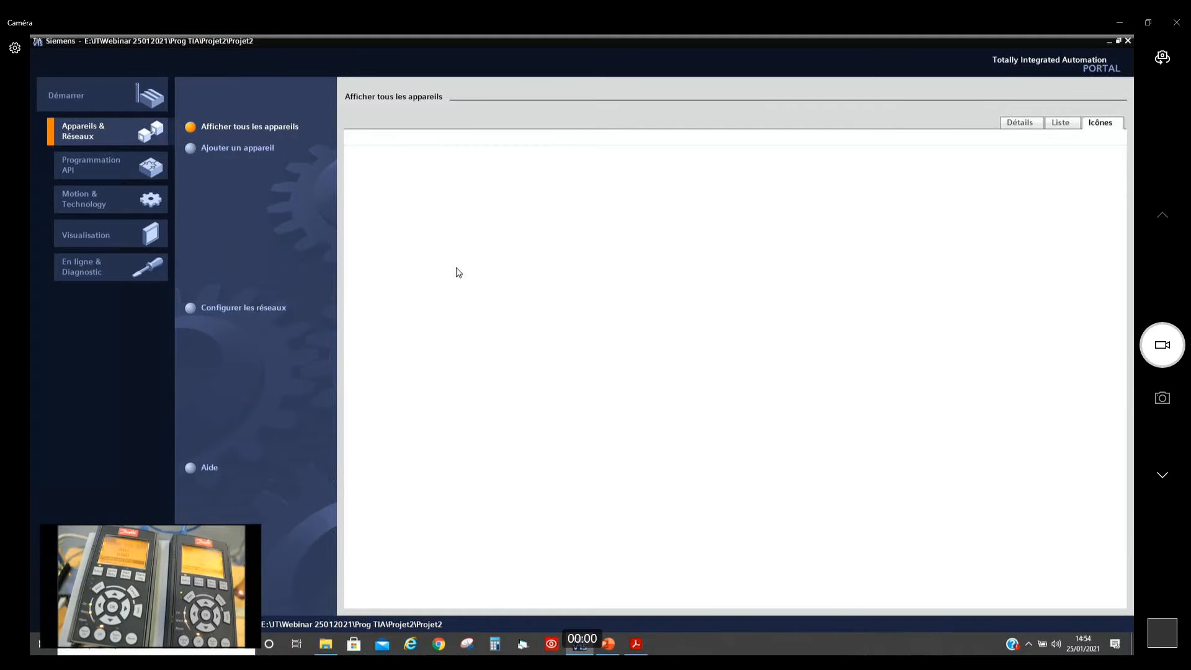
left_click(197, 148)
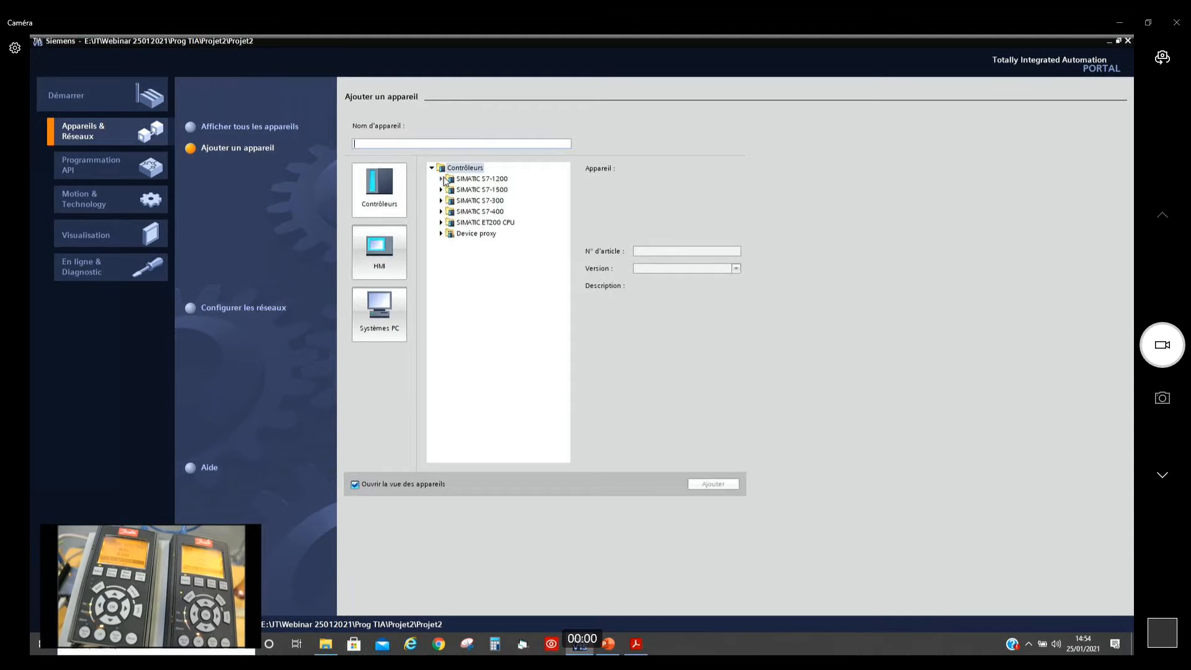
left_click(450, 189)
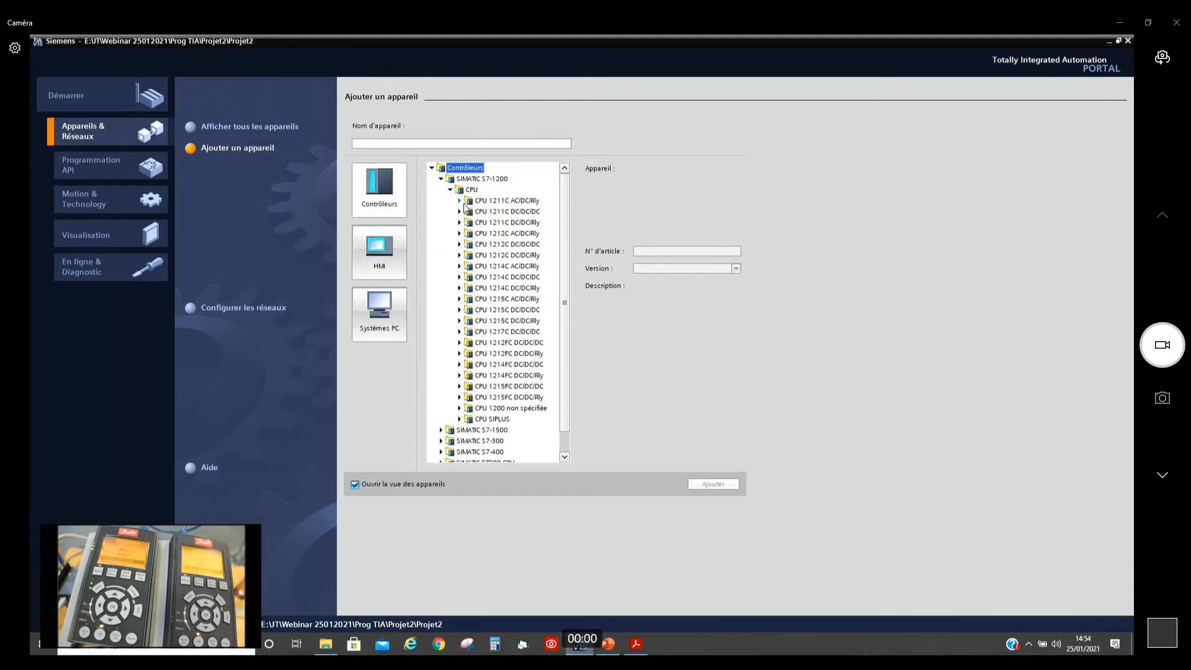
left_click(459, 288)
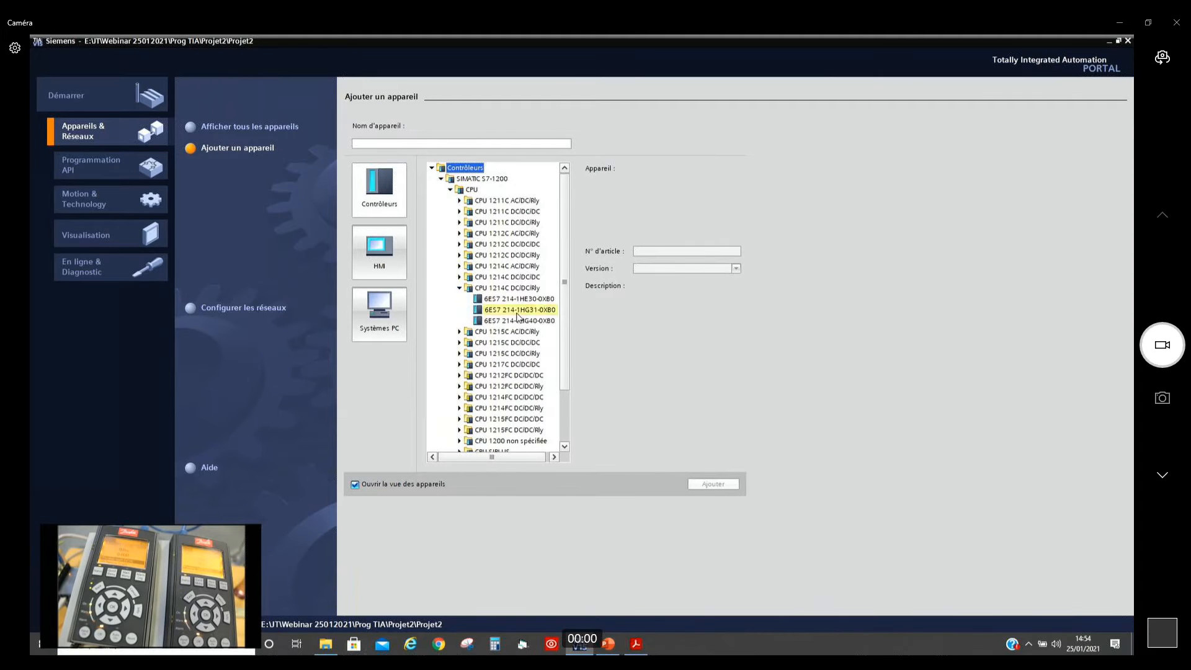
left_click(516, 318)
left_click(720, 487)
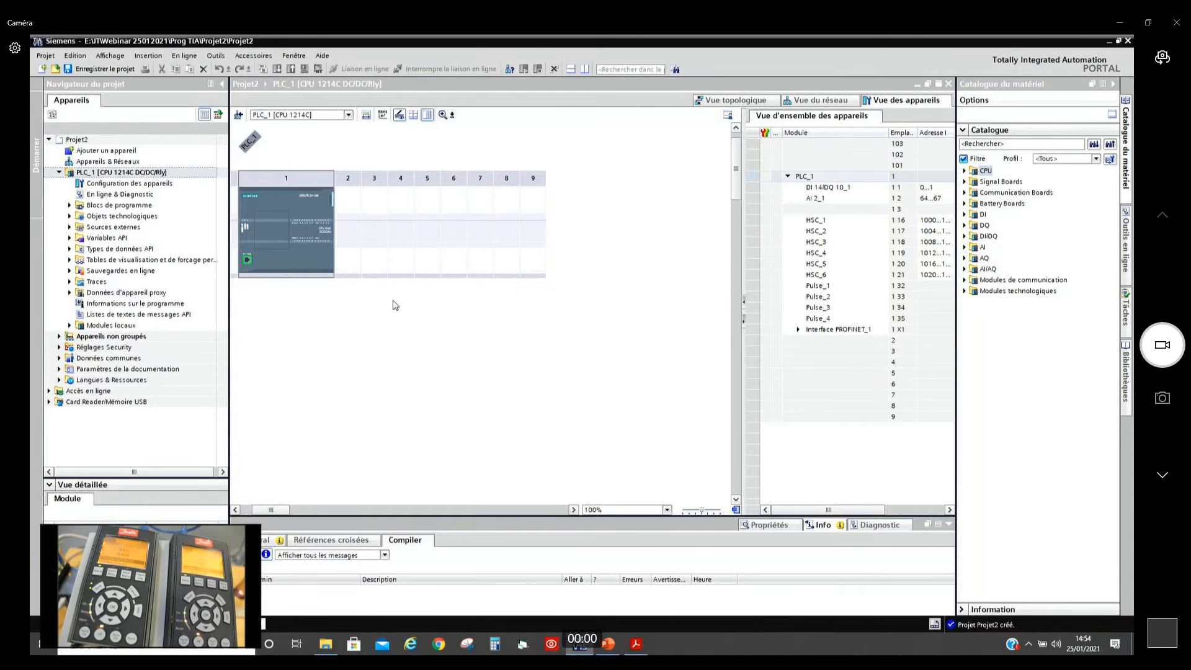
Step: Set the IP address of the CPU's PROFINET interface in the project to 192.168.0.10
left_click(247, 263)
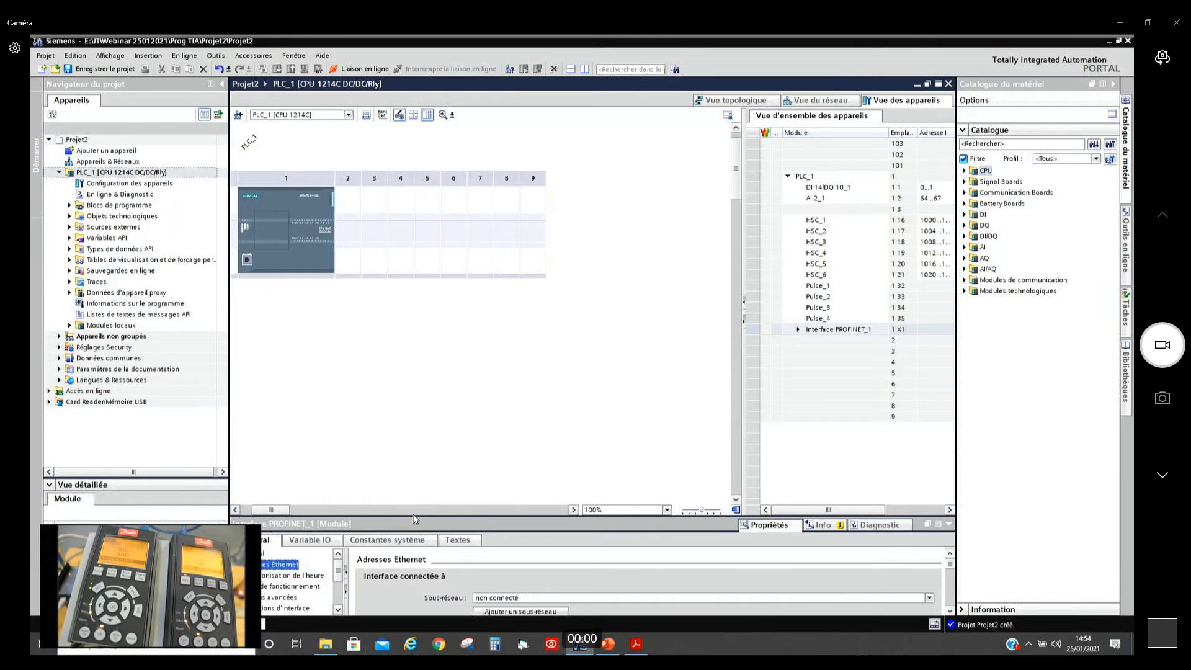
left_click_drag(412, 515, 426, 354)
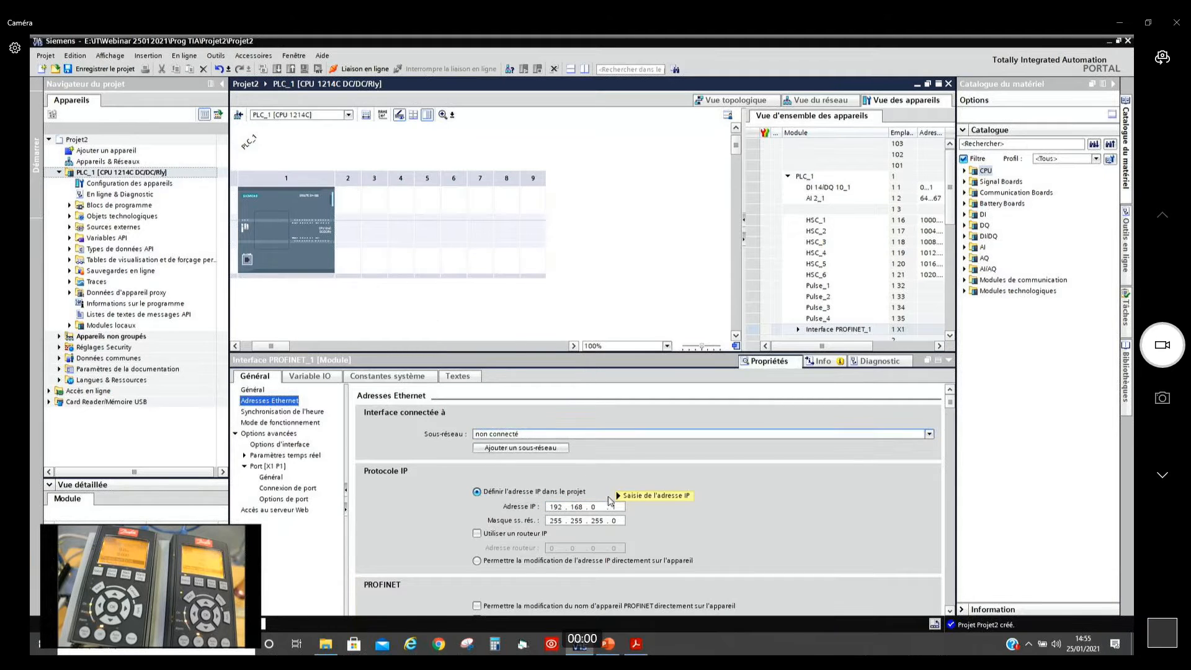
double_click(617, 507)
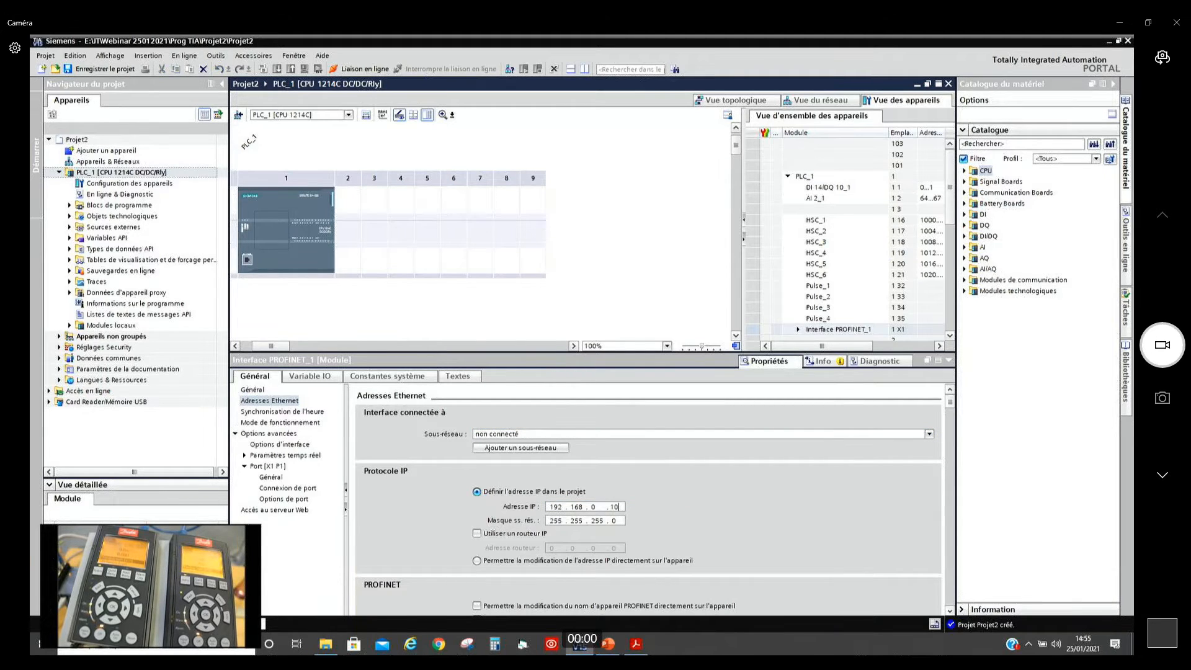
type("10")
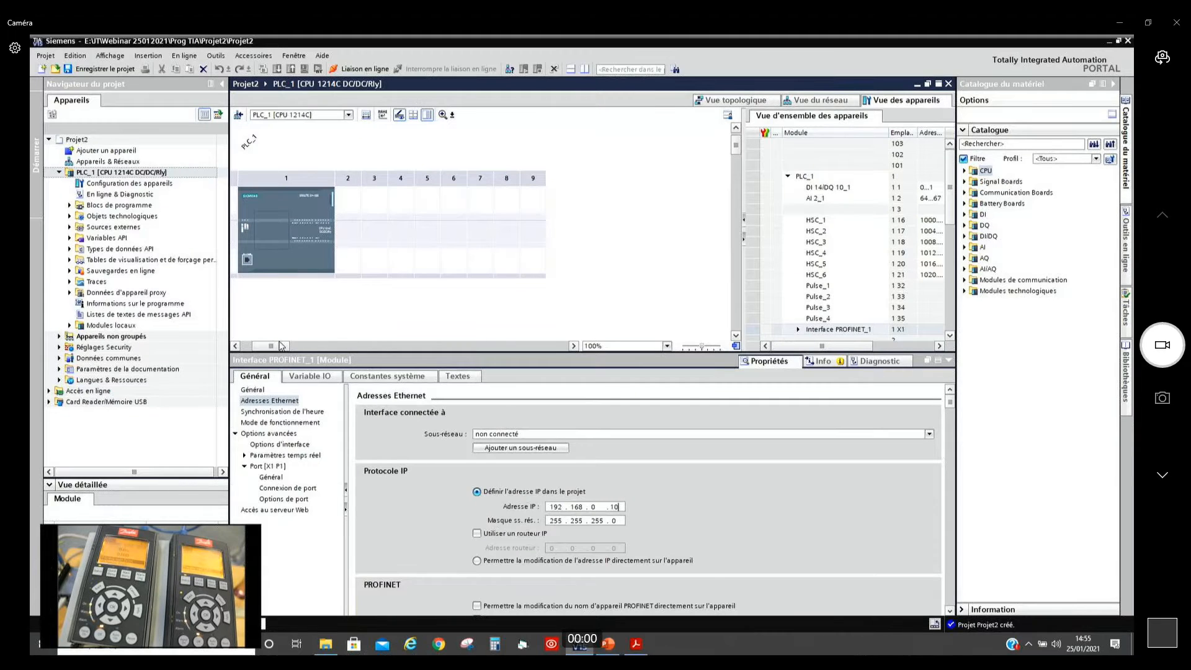
left_click_drag(280, 345, 270, 345)
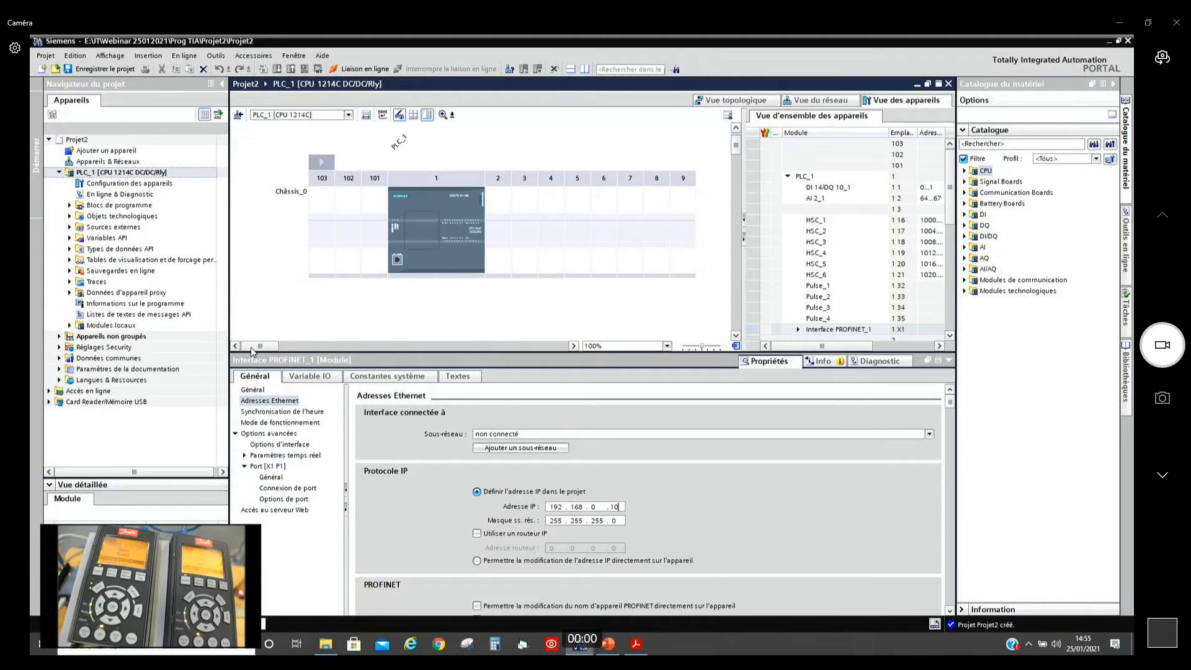
left_click(292, 290)
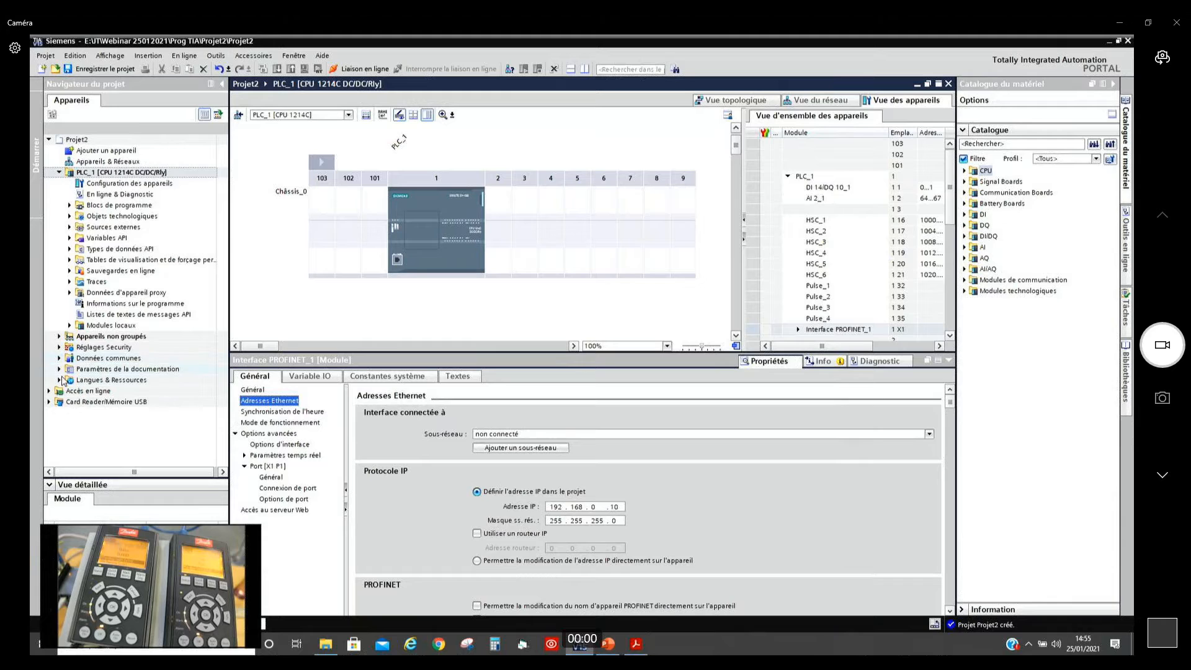
Step: Update the accessible nodes of the Intel(R) Ethernet Connection (4) I219-LM interface under online access
left_click(49, 391)
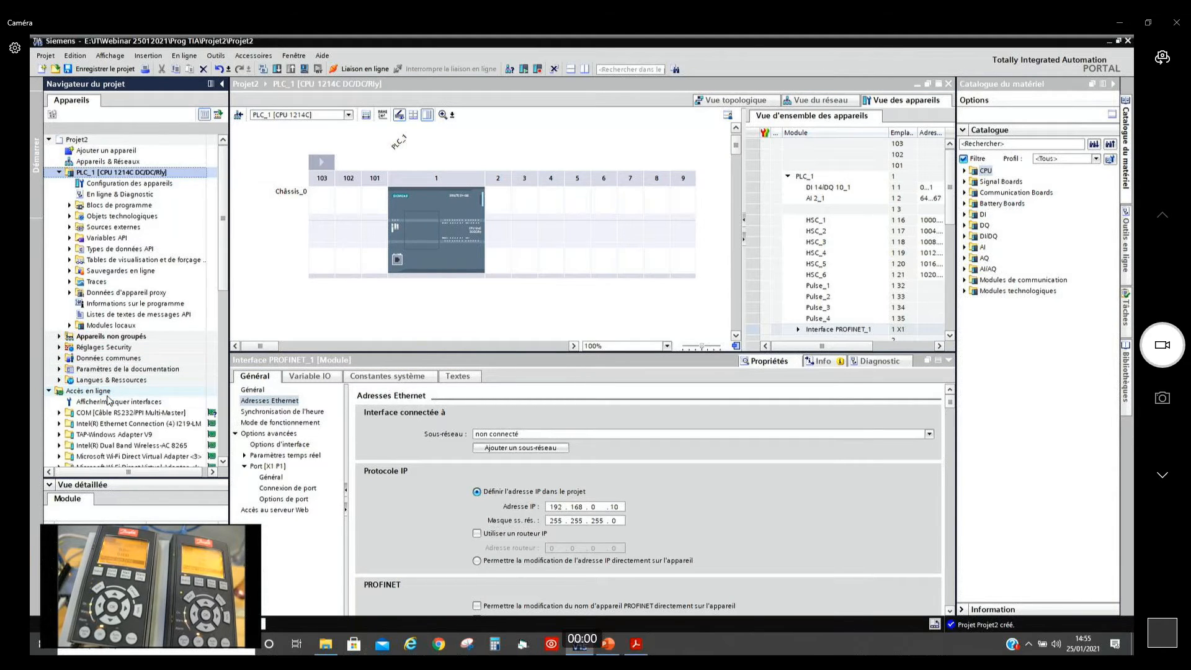
scroll(218, 352, "down", 6)
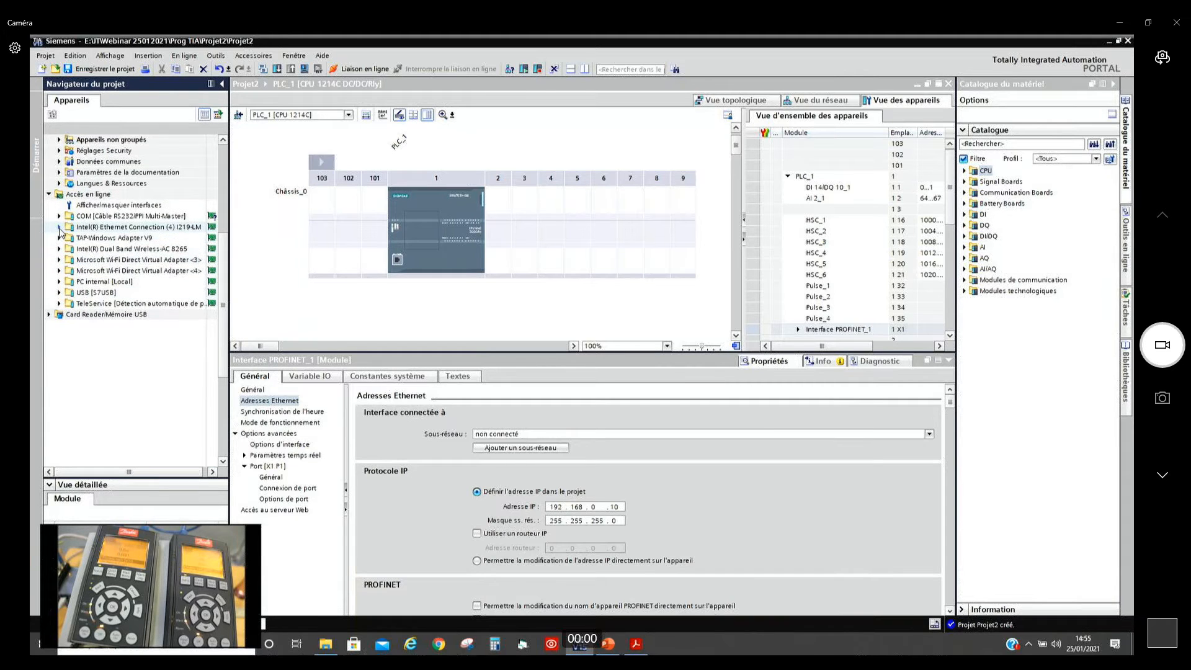
left_click(59, 227)
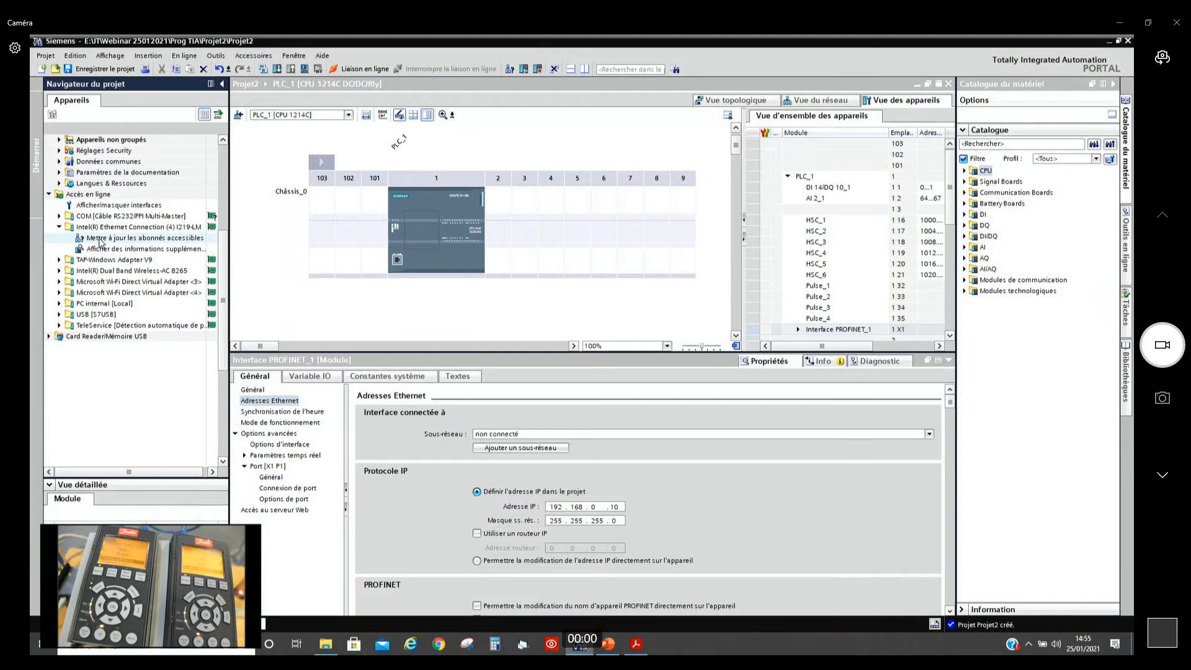
double_click(100, 239)
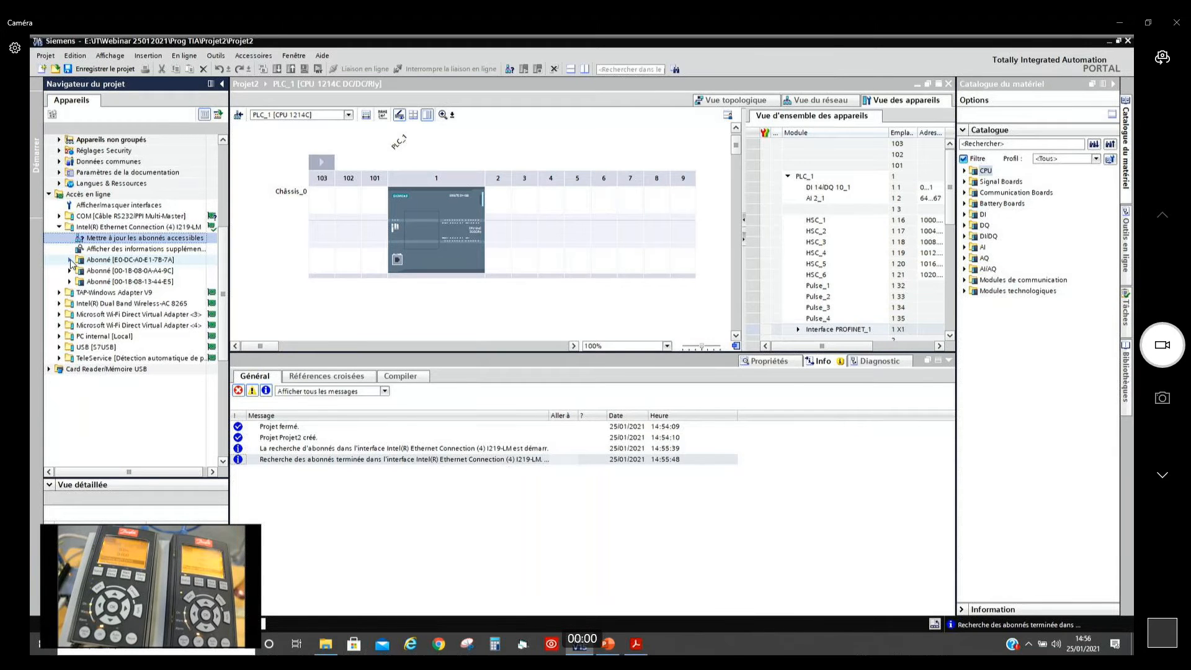
Step: Open the IP address assignment function in Online & Diagnostics for the node E0-DC-A0-E1-7B-7A
left_click(69, 260)
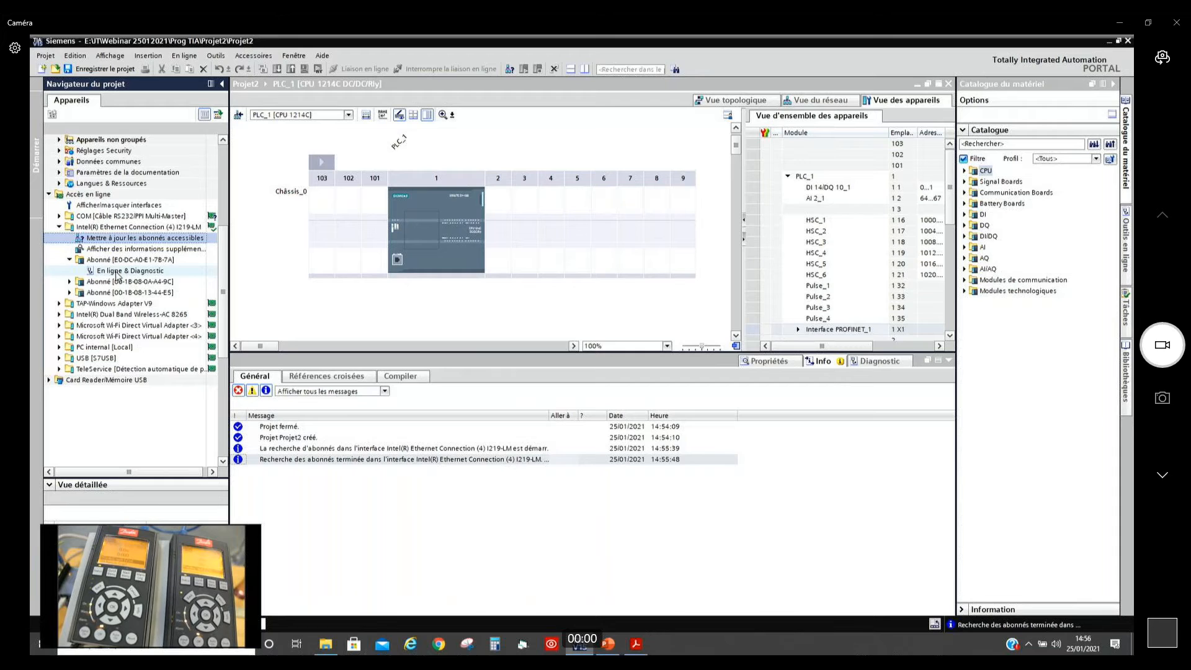
double_click(116, 272)
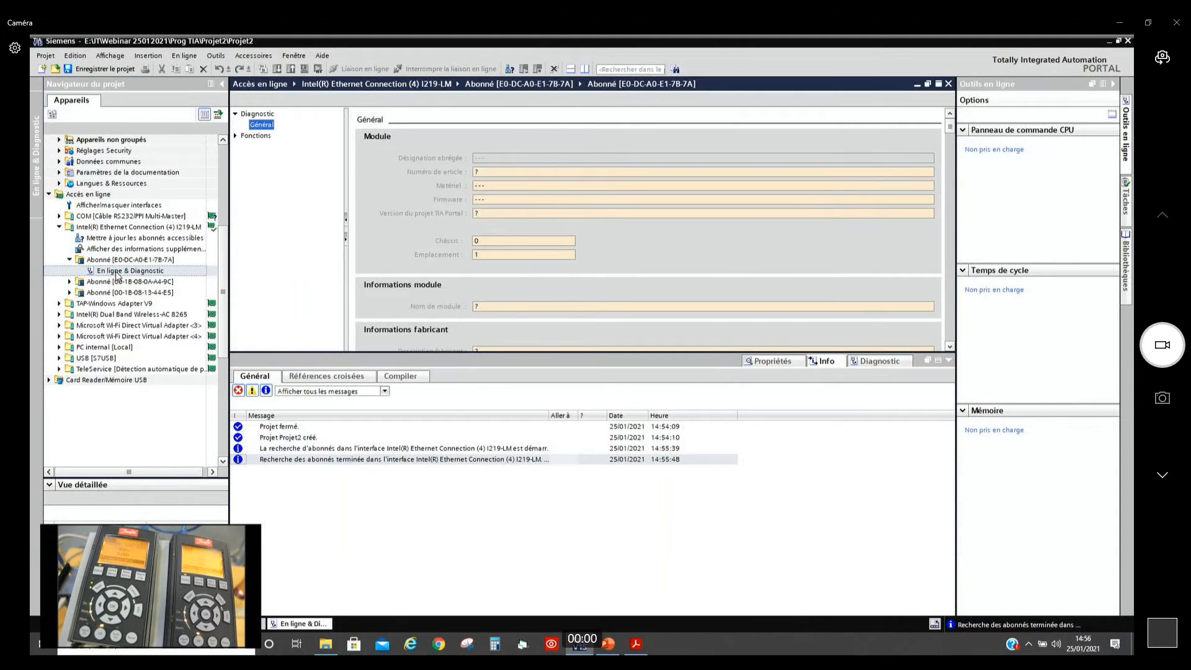
left_click(235, 136)
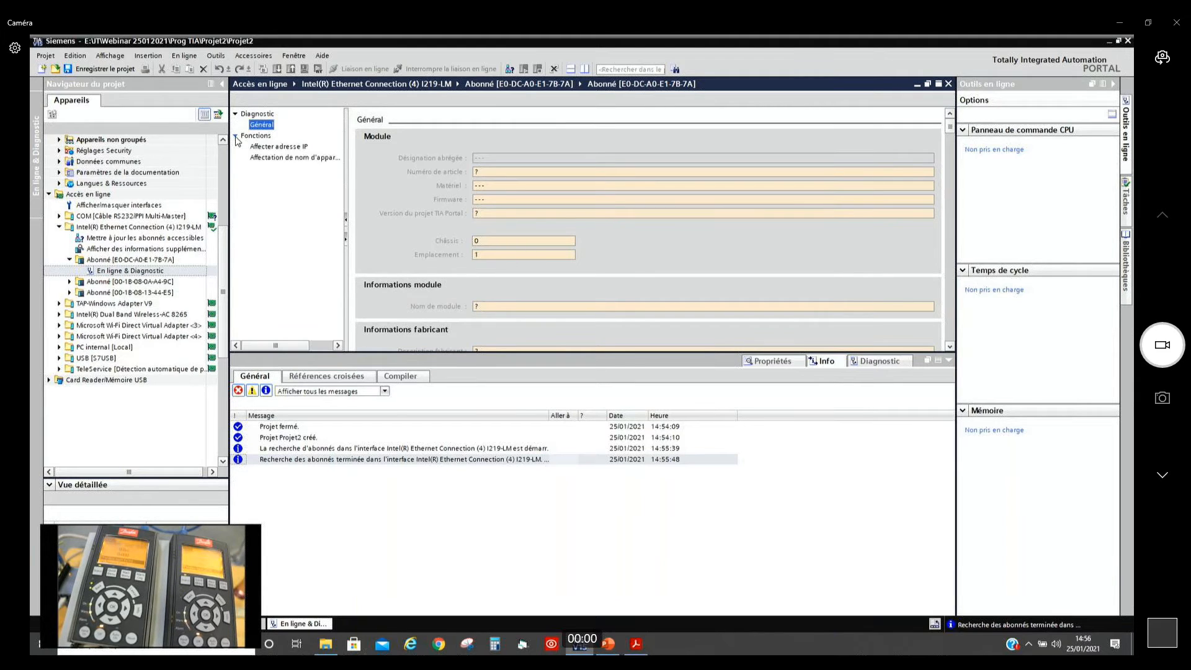
left_click(264, 148)
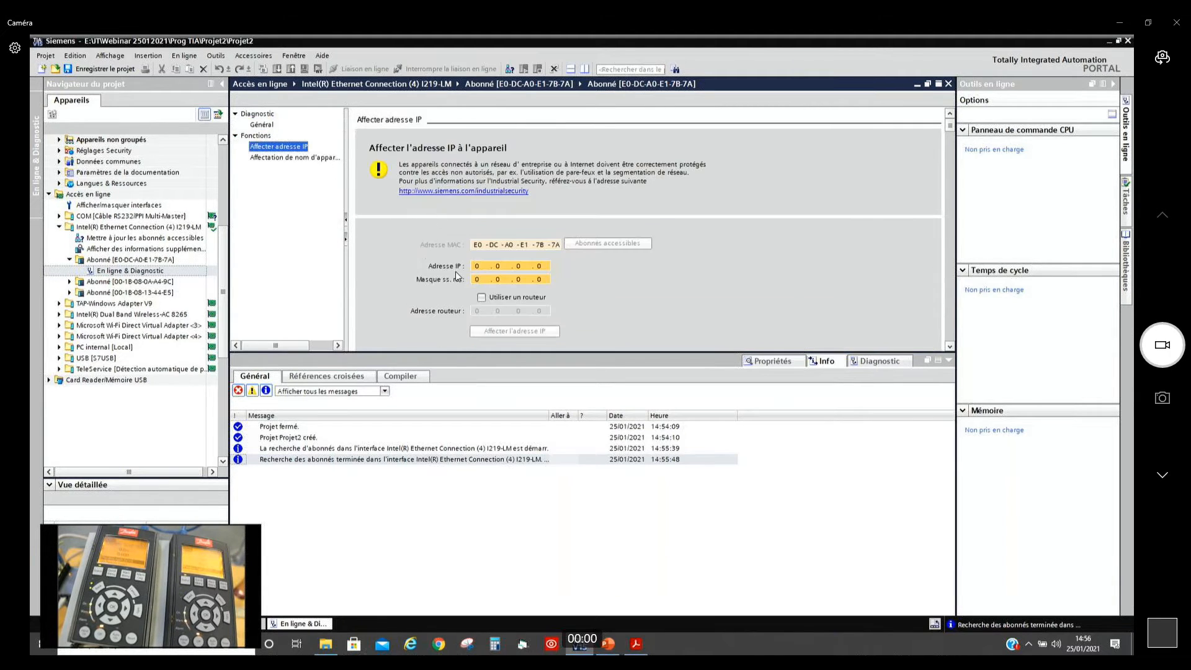
Step: Assign IP address 192.168.0.10 with subnet mask 255.255.255.0 to the node and collapse its entry in the project tree
left_click(486, 266)
key("BackSpace")
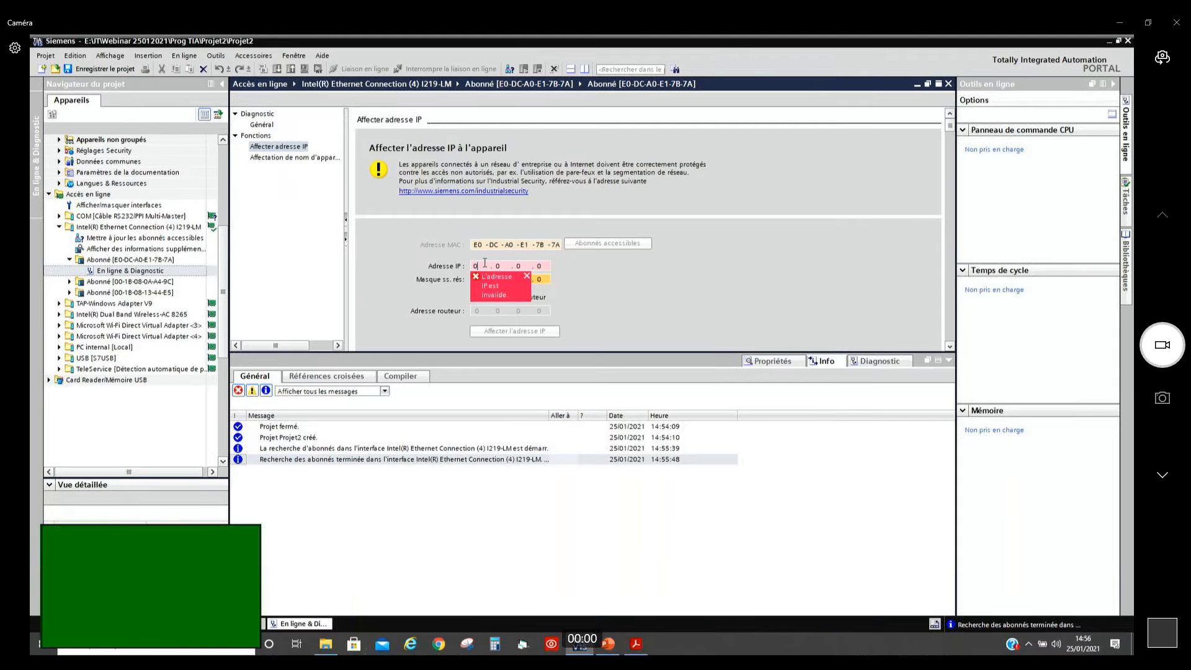
type("192 . ")
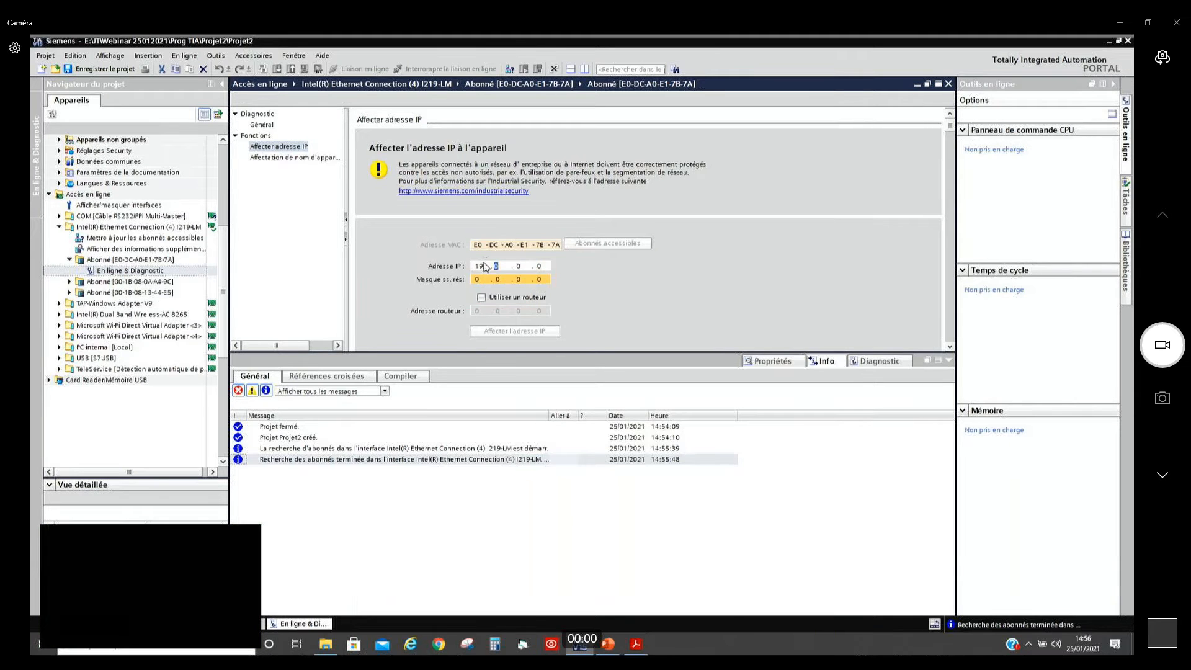
type("168 . 0 . 10")
key("Tab")
type("255 . 255 . 255")
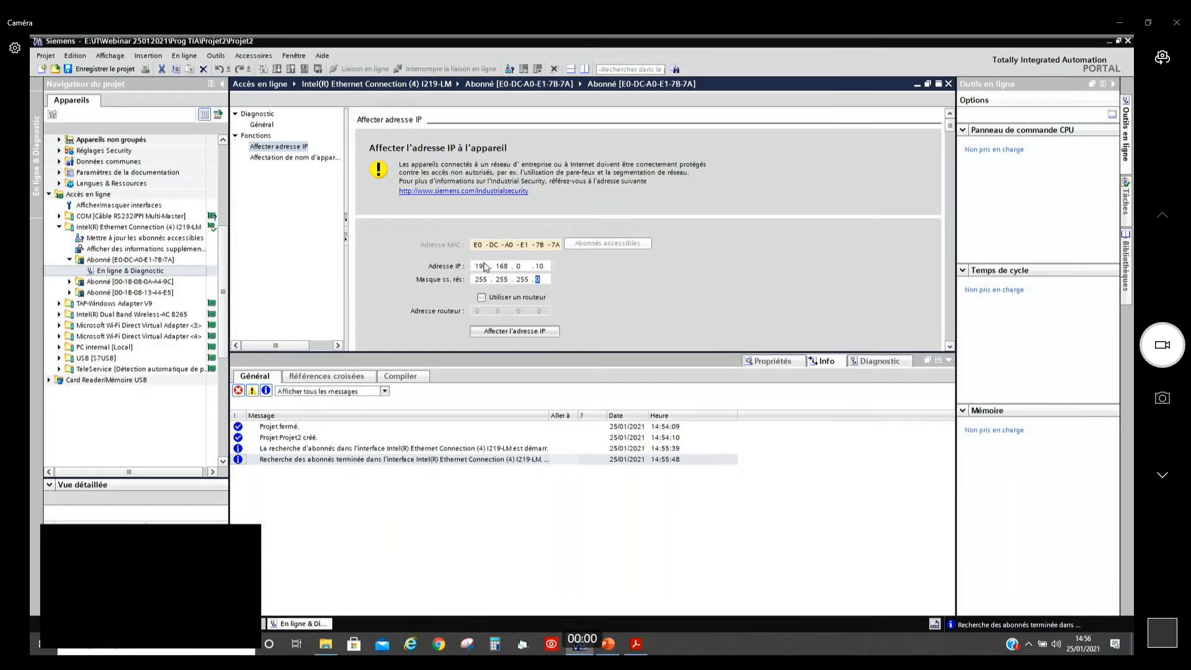
left_click(518, 331)
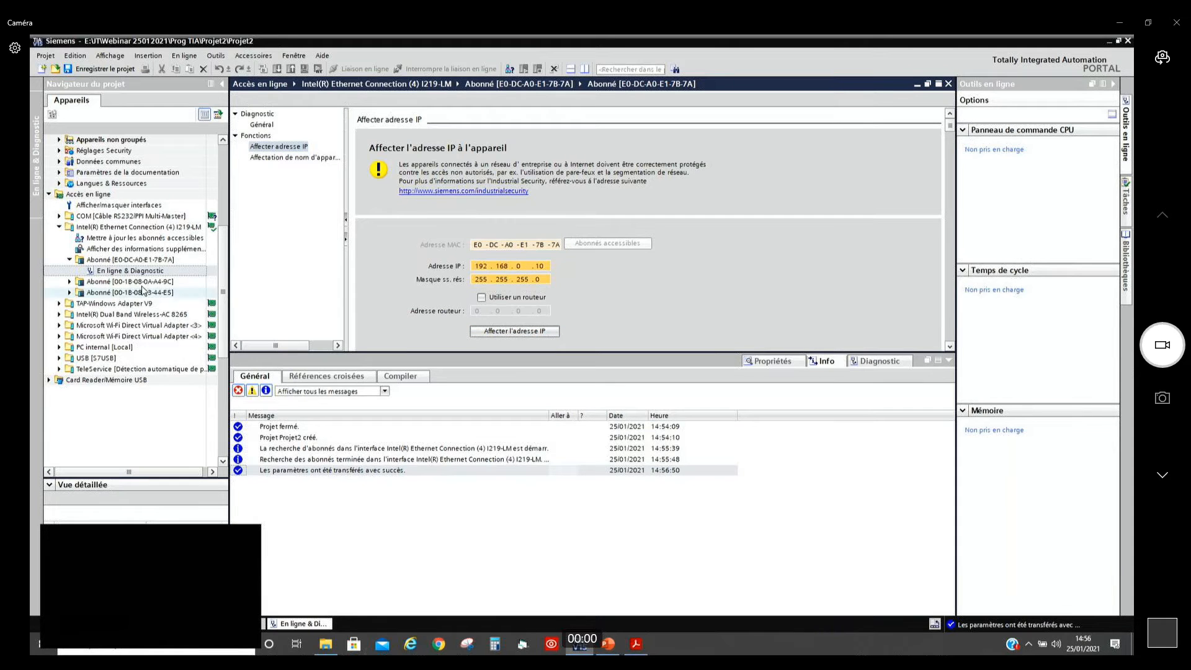
left_click(69, 260)
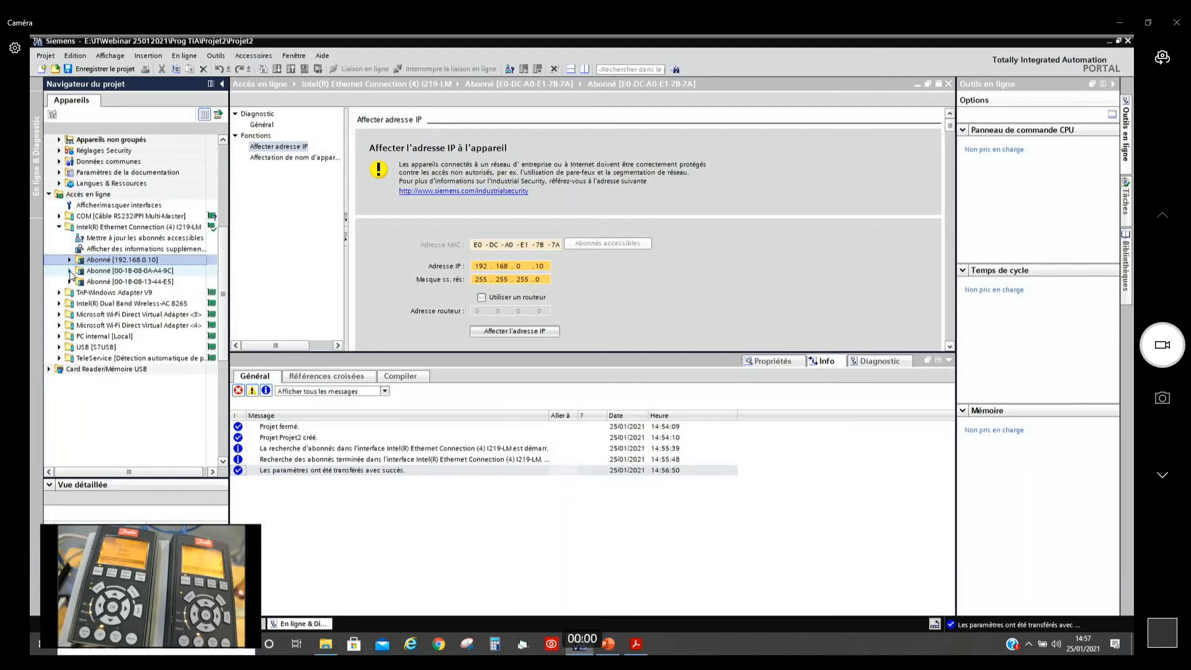
Step: Switch to the Danfoss PROFINET guide in Acrobat Reader, review the PLC declaration instructions on pages 10 to 12, and return to TIA Portal
left_click(635, 646)
key("Page_Up")
key("Page_Up")
key("Page_Up")
key("Page_Up")
key("Page_Up")
key("Page_Up")
key("Page_Up")
key("Page_Up")
key("Page_Up")
key("Page_Up")
key("Page_Up")
key("Page_Up")
key("Page_Up")
key("Page_Up")
key("Page_Up")
key("Page_Up")
key("Page_Up")
key("Page_Up")
key("Page_Up")
key("Page_Up")
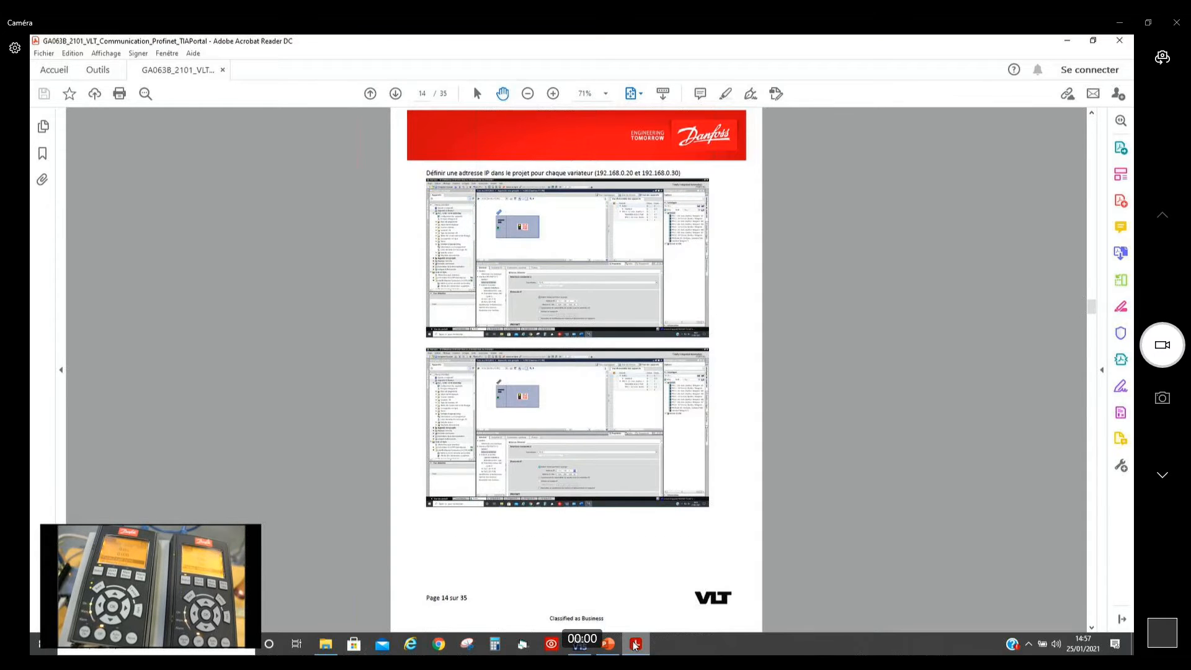
key("Page_Up")
key("Page_Up")
key("Page_Up")
key("Page_Up")
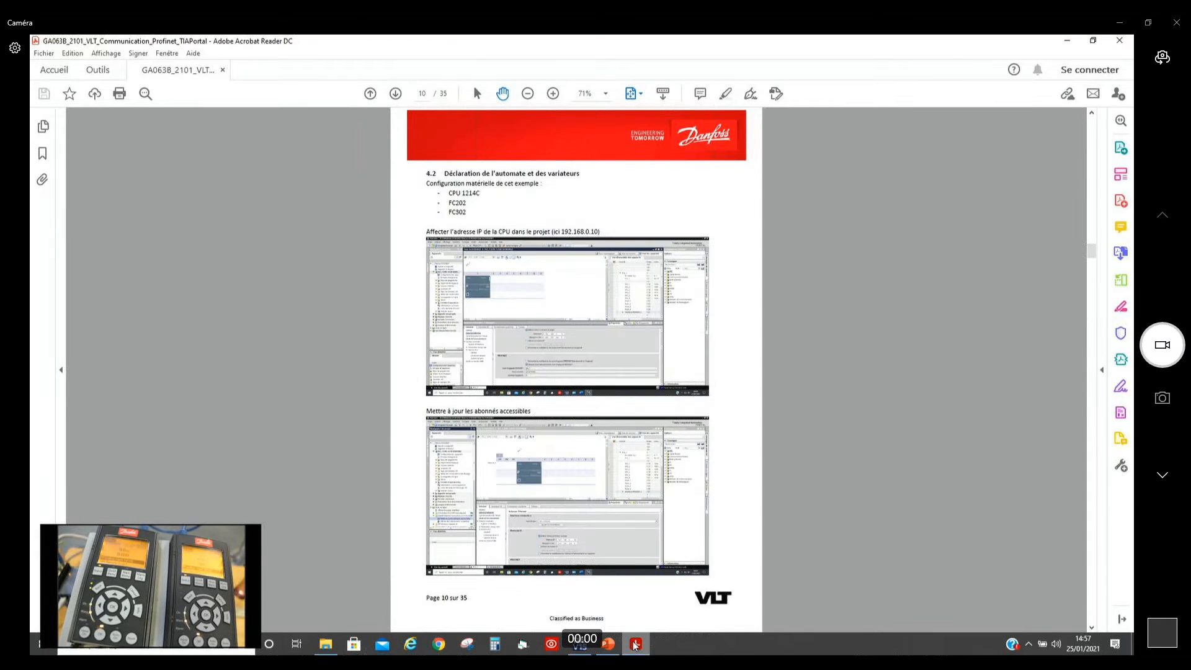
key("Page_Down")
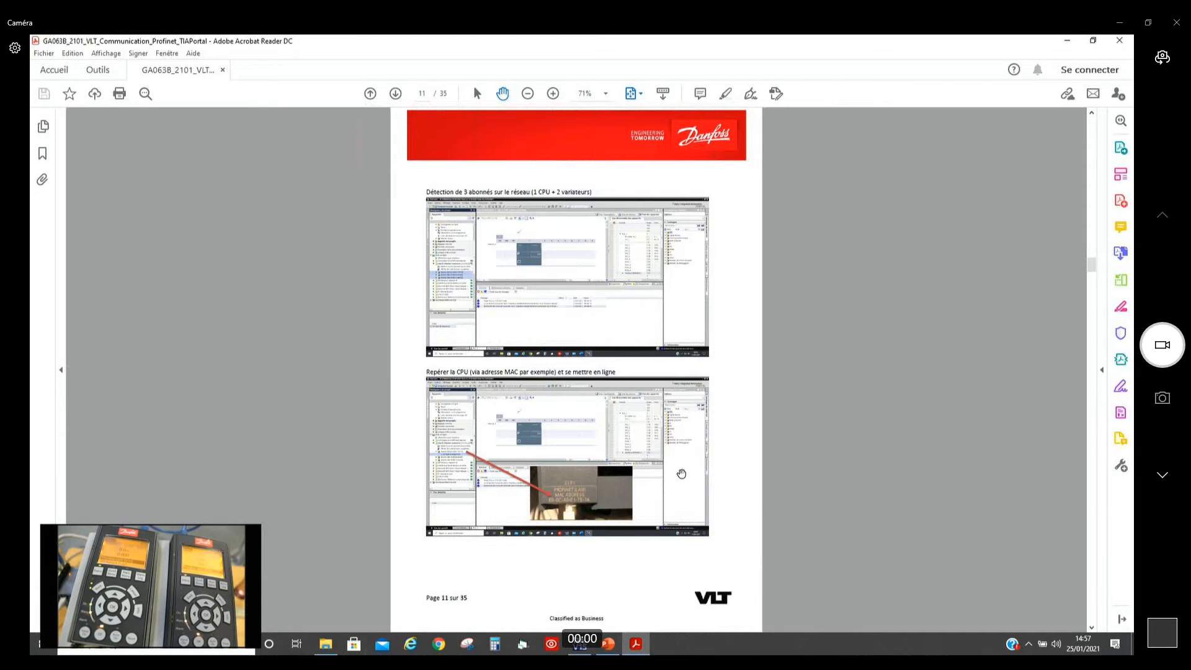
scroll(550, 510, "down", 1)
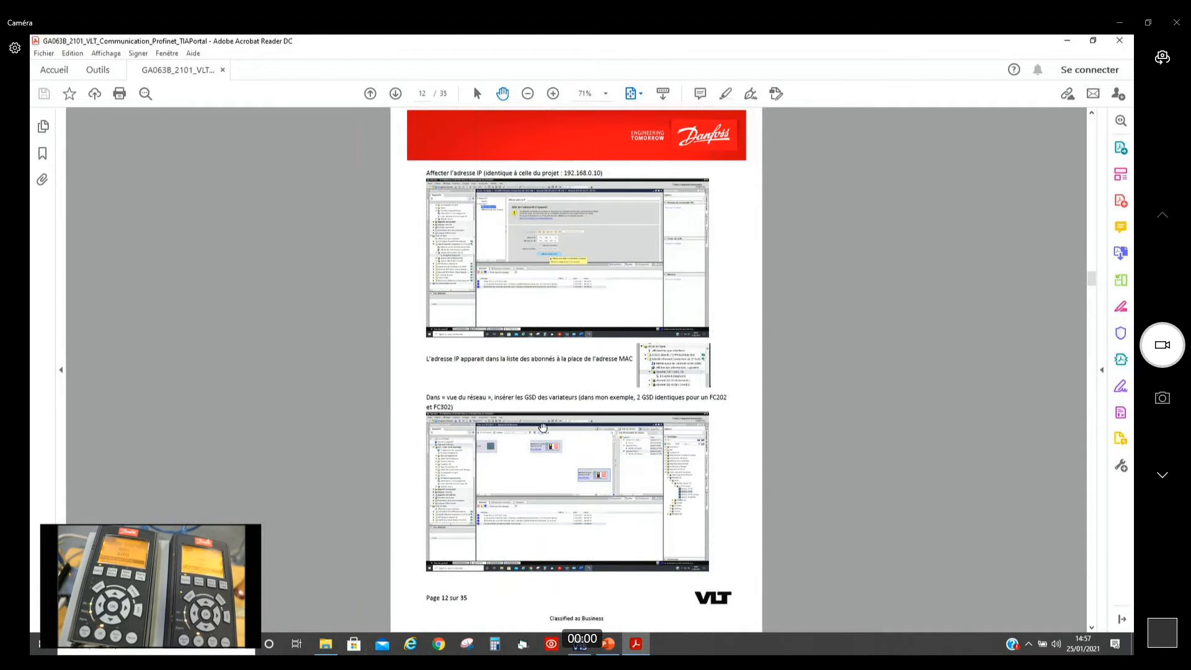
key("alt+Tab")
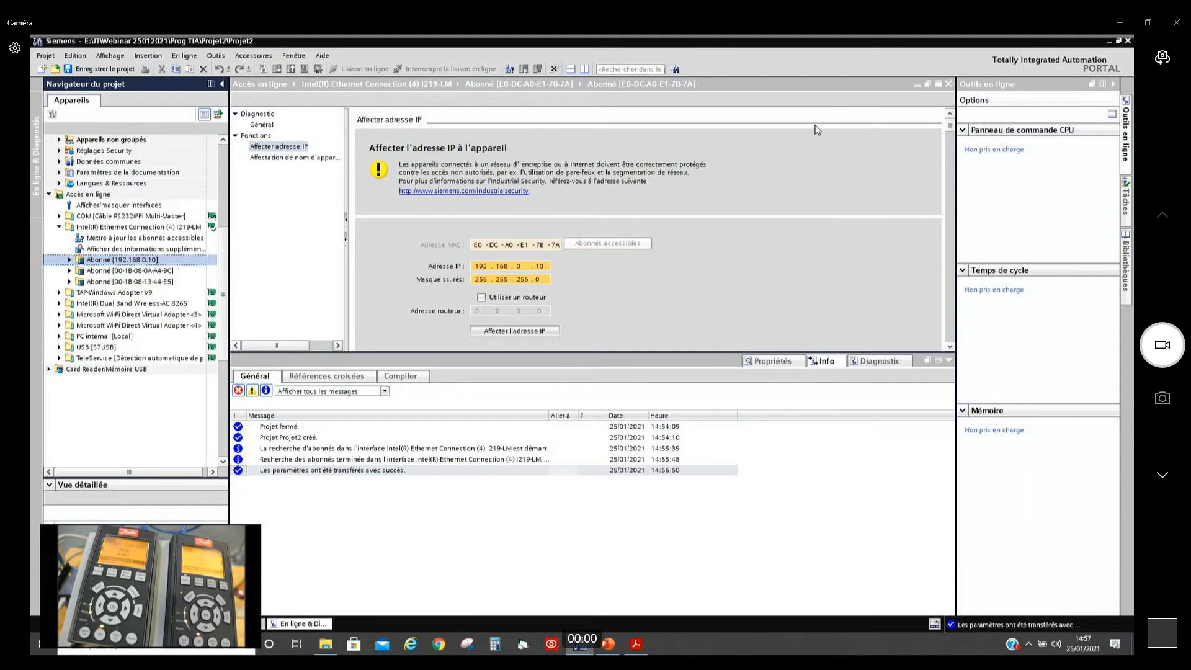
Step: Close the online access editor, open the network view and search the hardware catalogue for danfoss, expanding the Danfoss Drives A/S entry
left_click(948, 83)
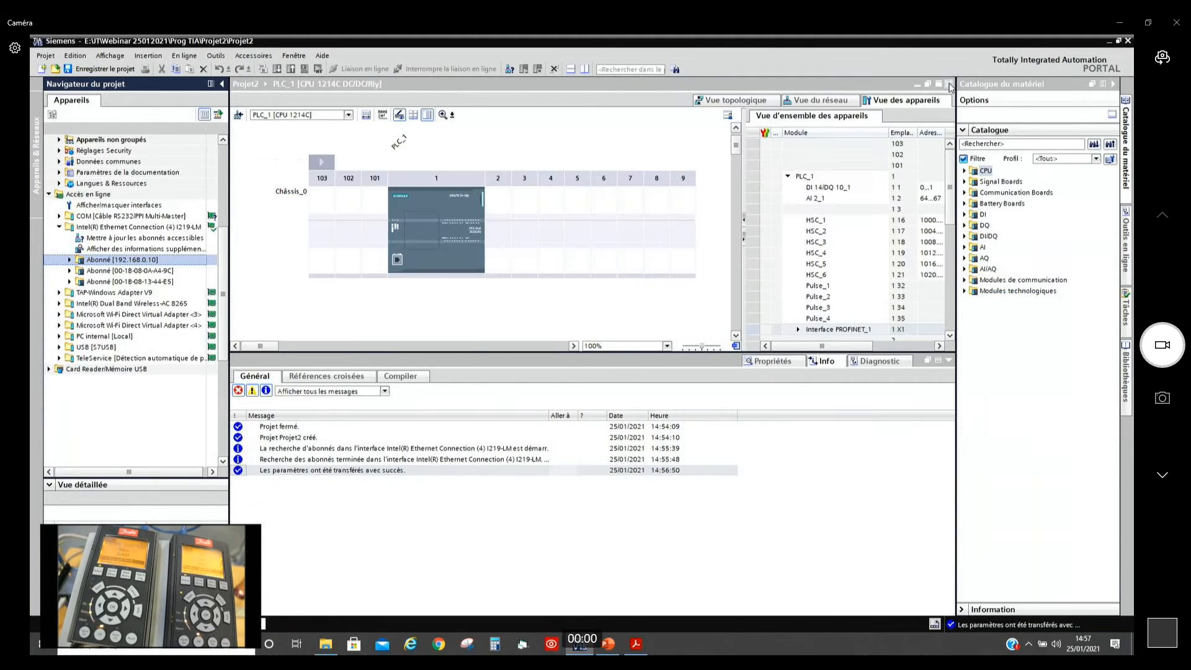
left_click(815, 104)
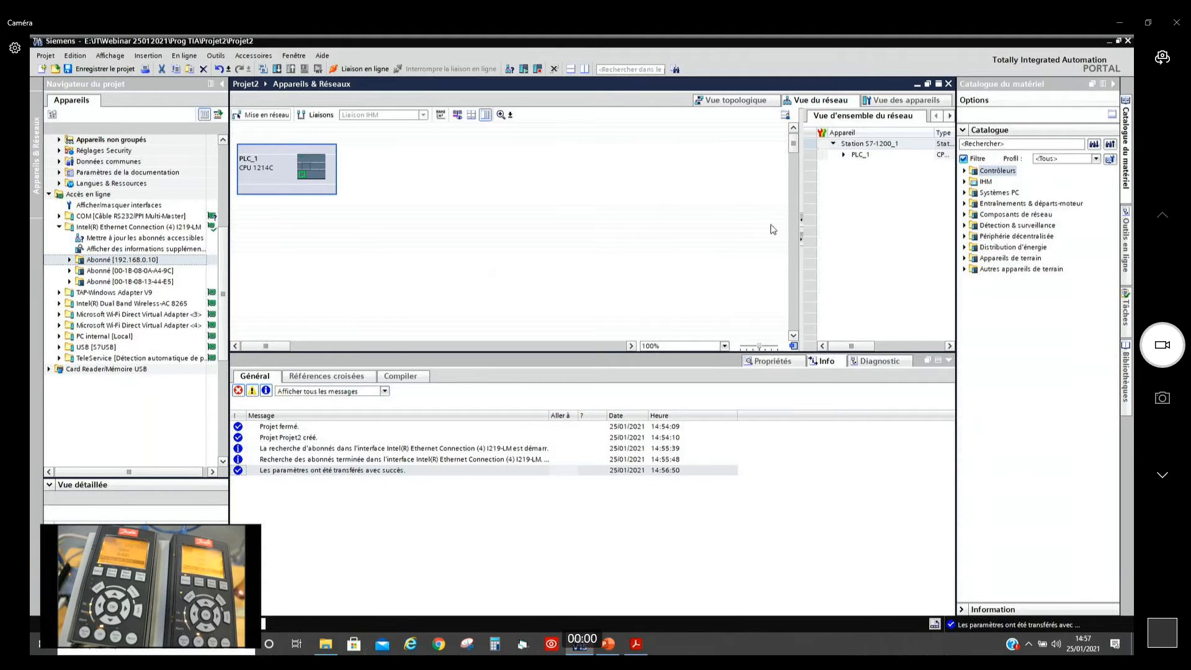
left_click(1014, 144)
type("danfoss")
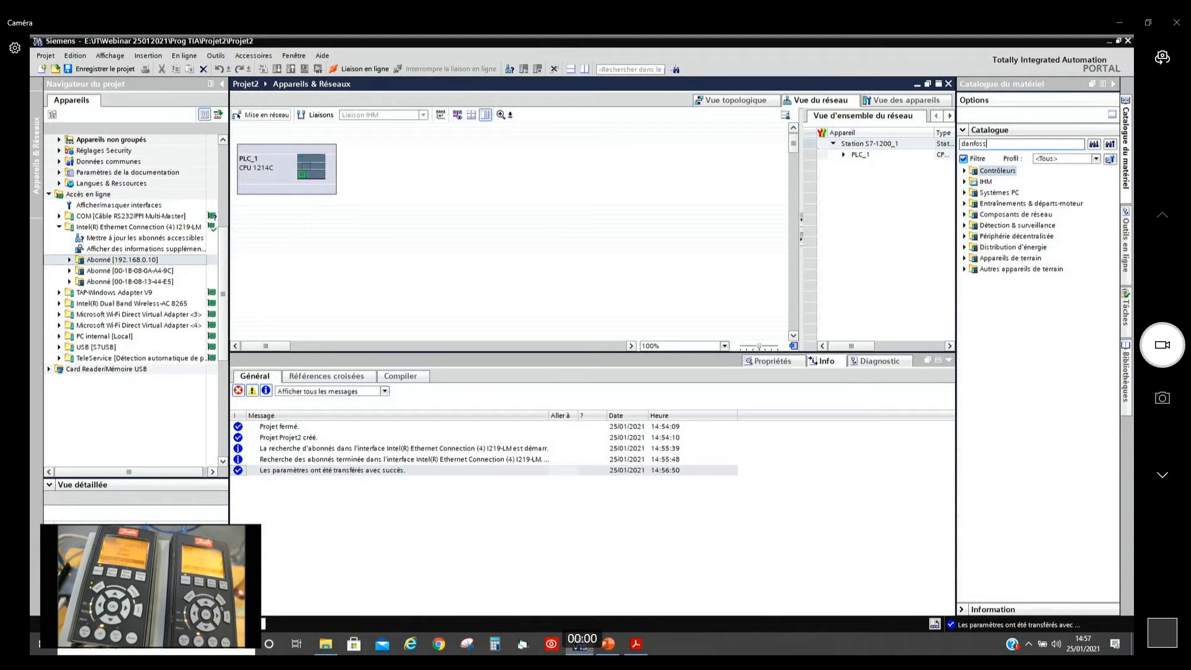
key("Return")
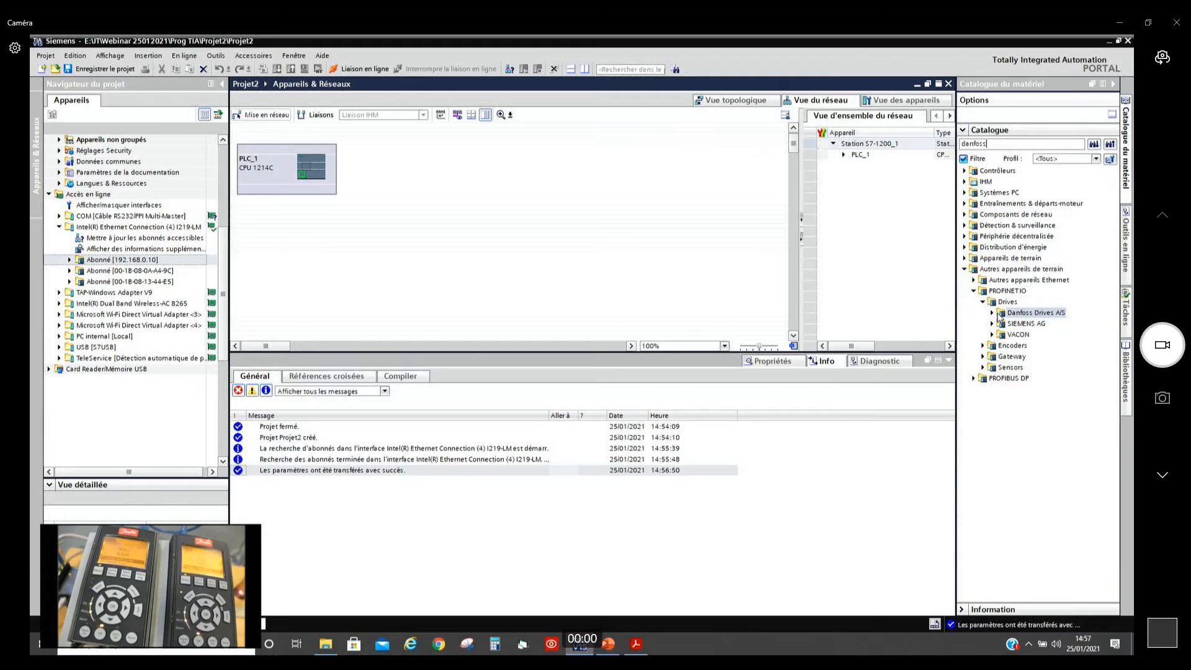
left_click(994, 318)
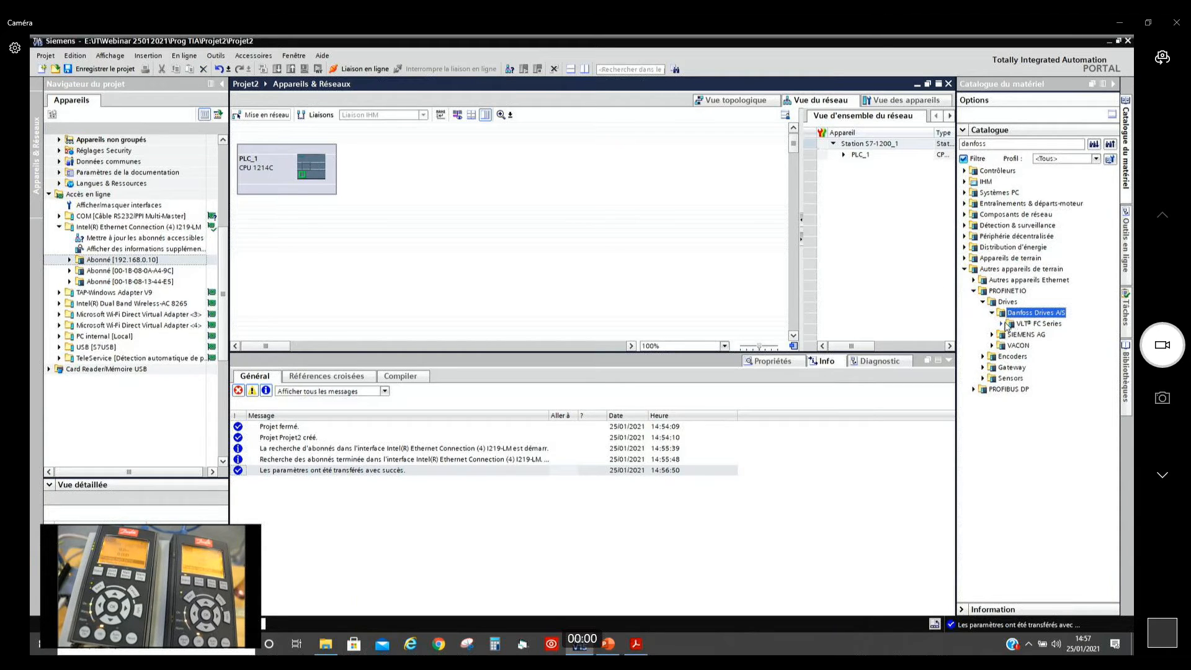
Step: Place two Danfoss FC PN drives from the VLT FC Series in the network view, one beside PLC_1 and one below
left_click(216, 56)
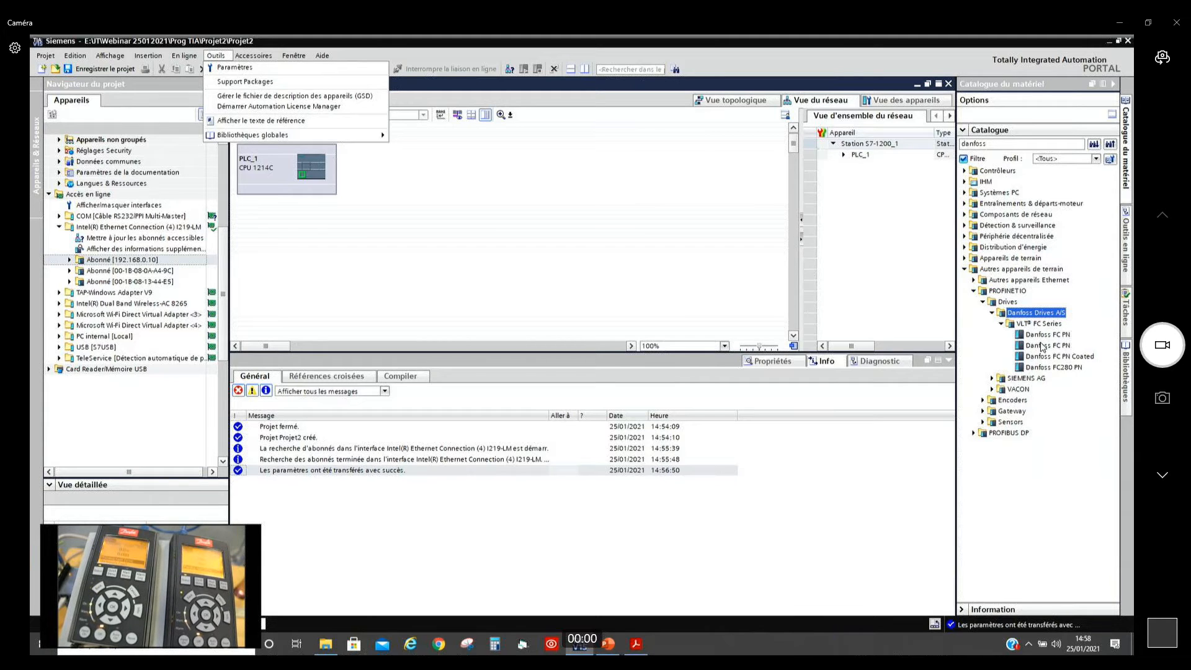
left_click(1043, 368)
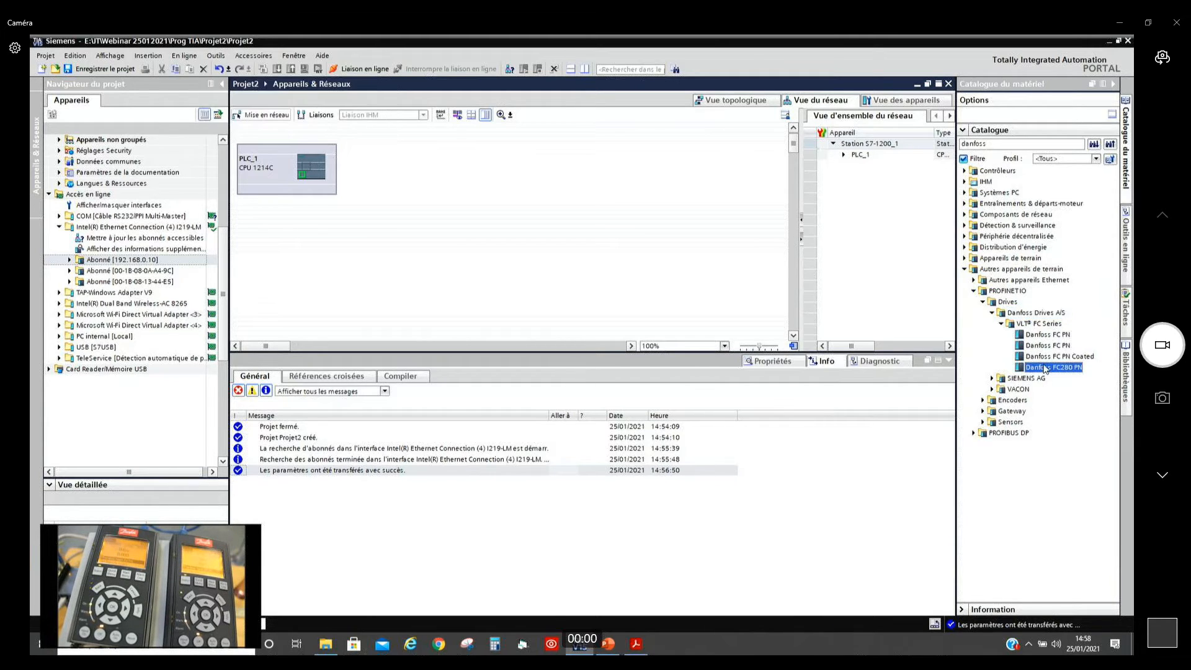
left_click(1048, 346)
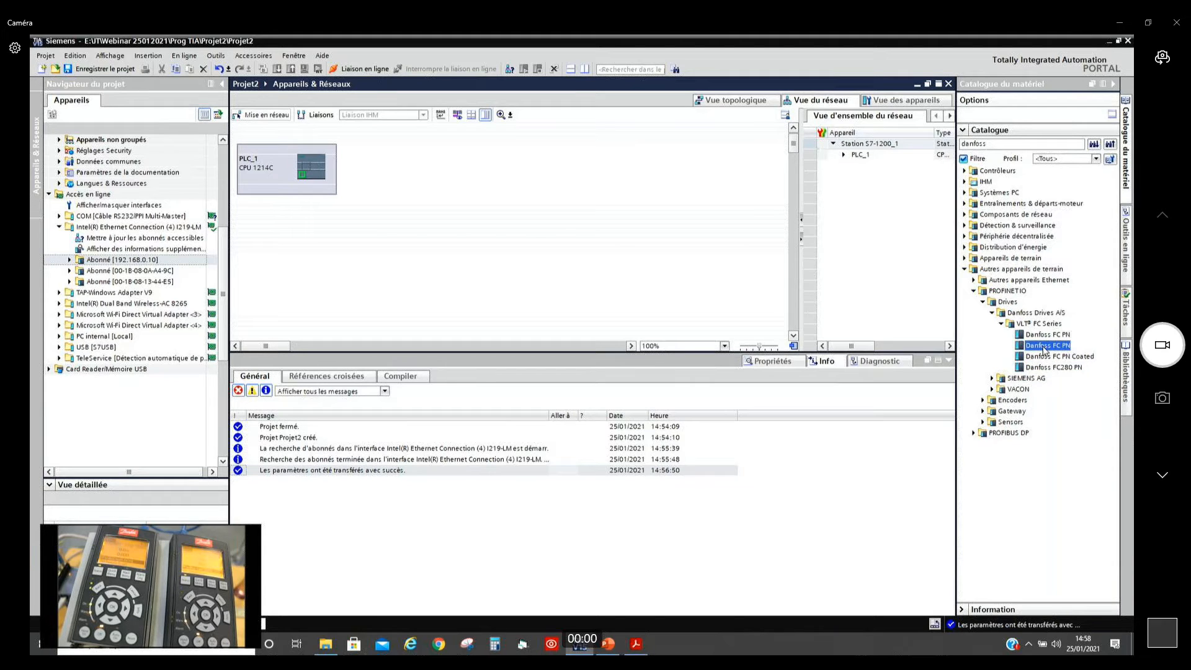
left_click_drag(1044, 350, 483, 181)
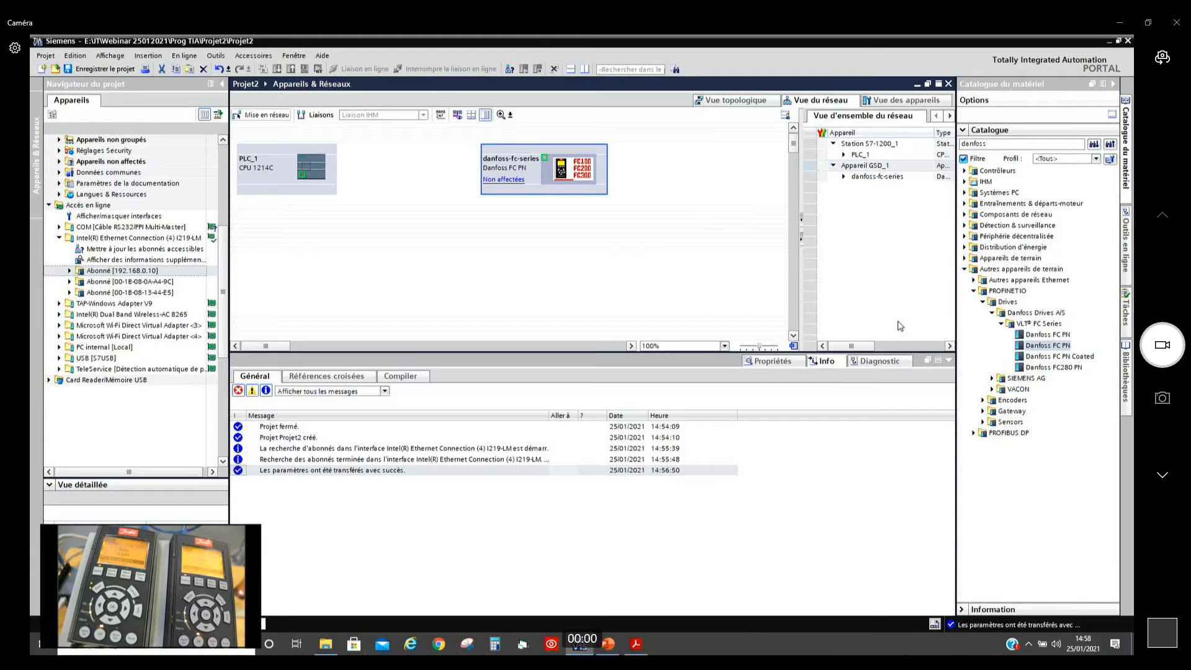
left_click_drag(1038, 349, 463, 268)
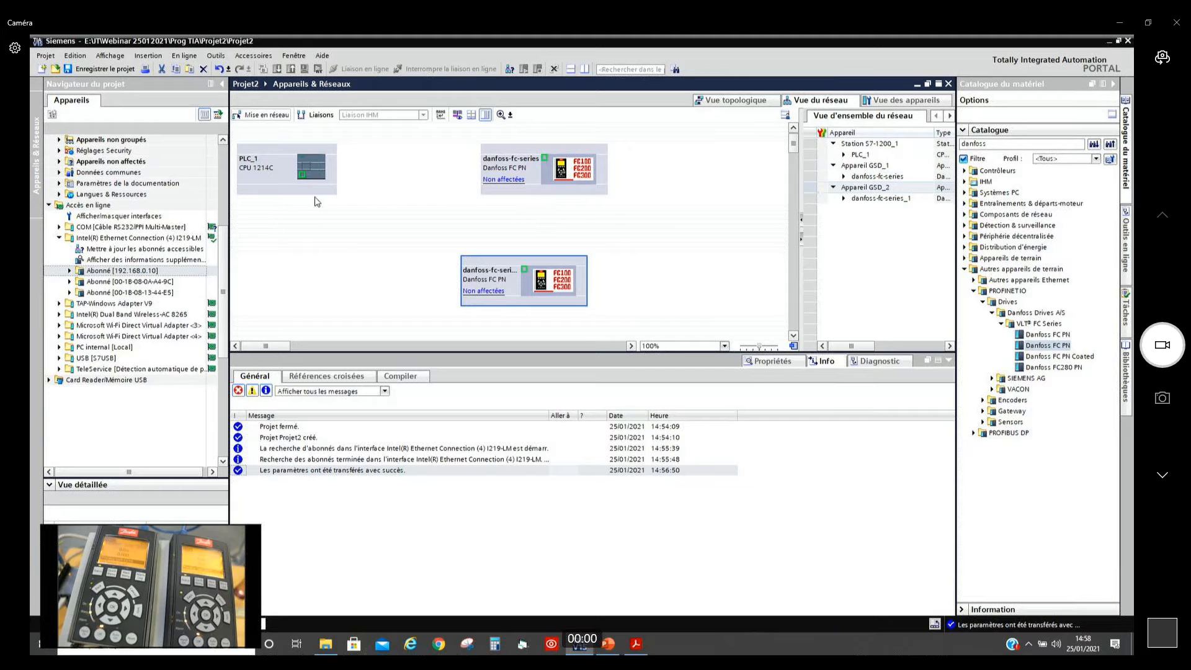
Step: Connect both Danfoss FC PN drives to PLC_1's PROFINET IO system and check the linking instructions in the Acrobat Reader guide
left_click_drag(299, 175, 544, 162)
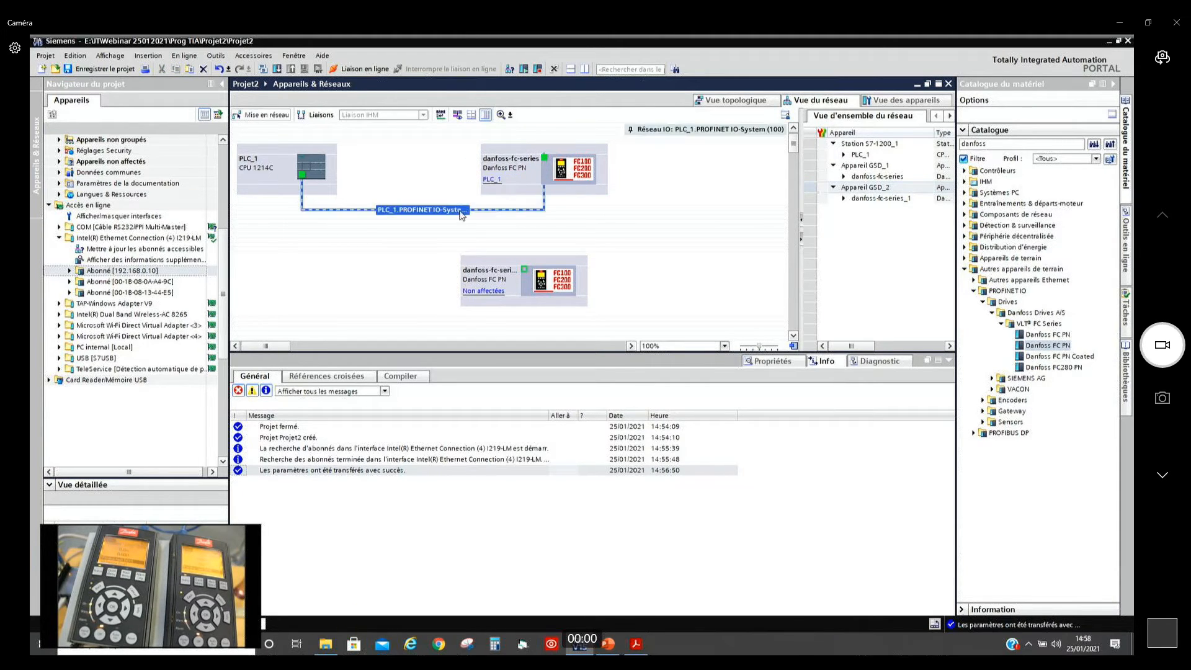
left_click_drag(525, 268, 507, 210)
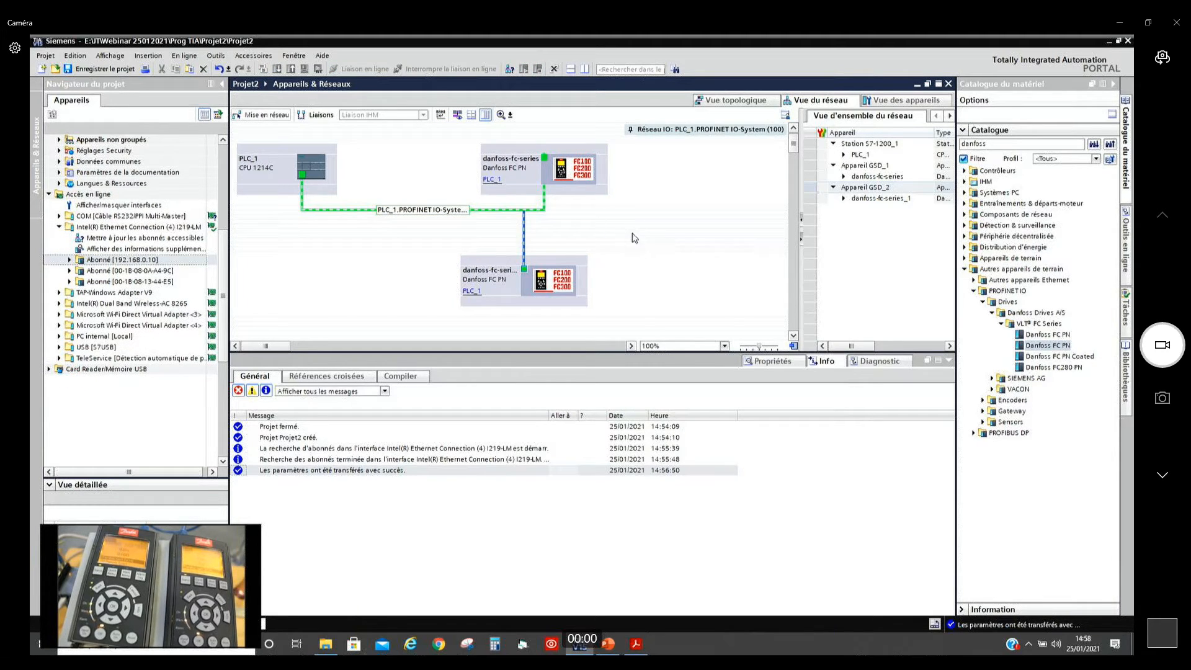
key("alt+Tab")
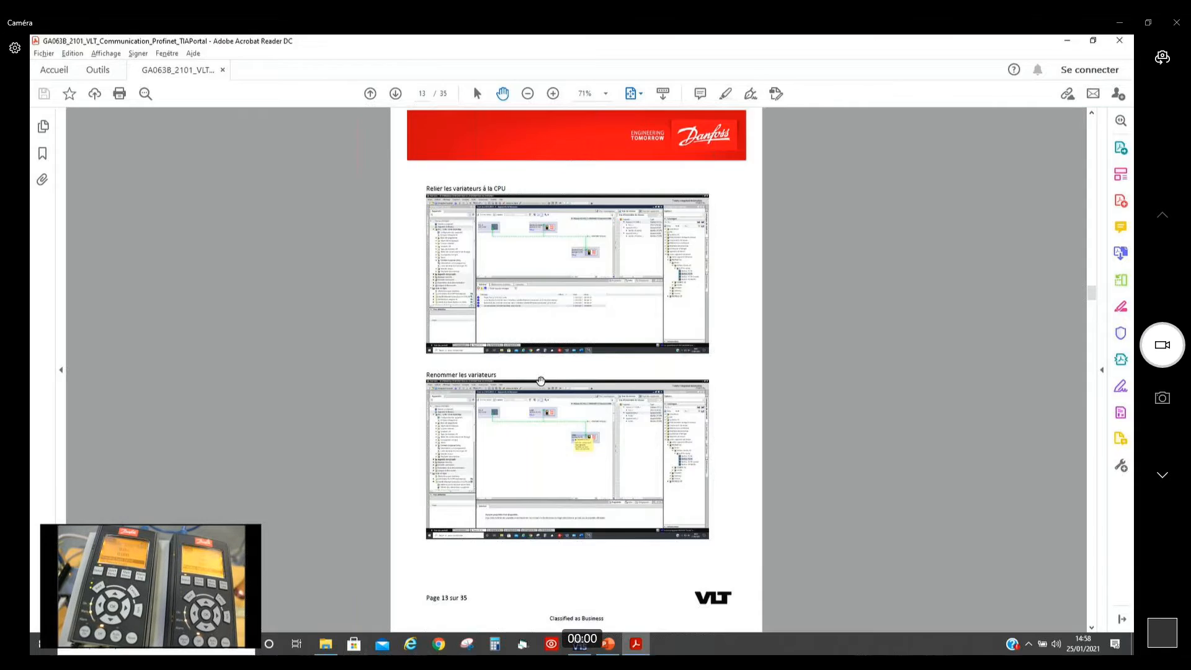
key("alt+Tab")
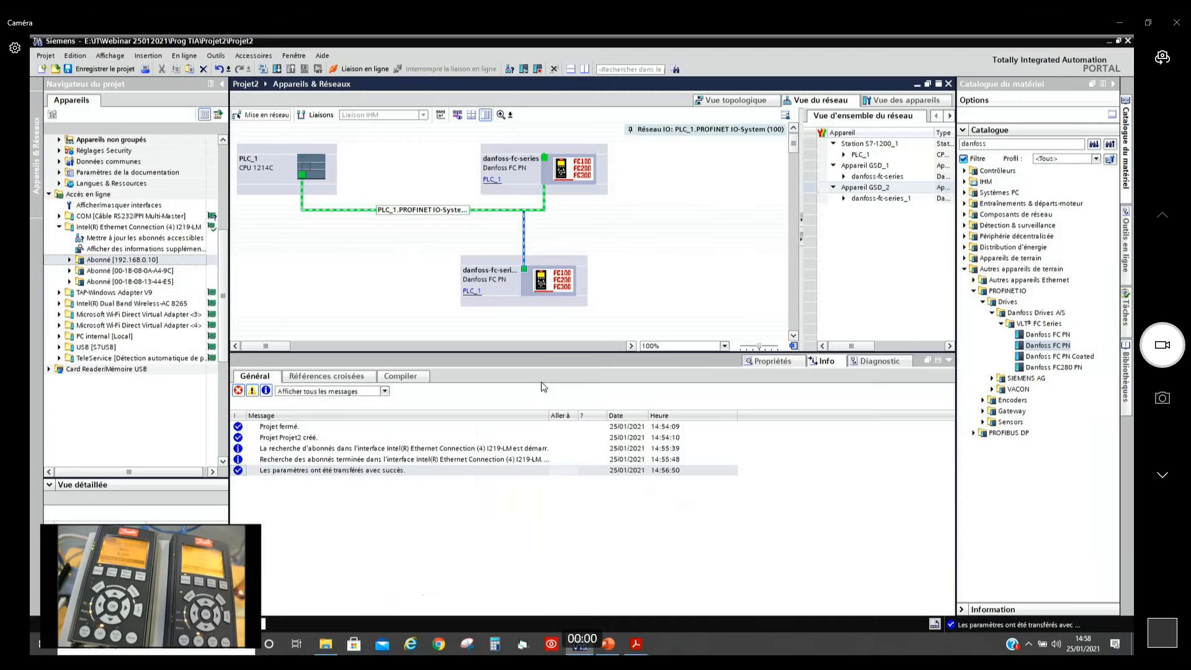
Step: Rename the upper Danfoss drive as fc202 and the lower one as fc302
left_click(513, 163)
left_click(512, 160)
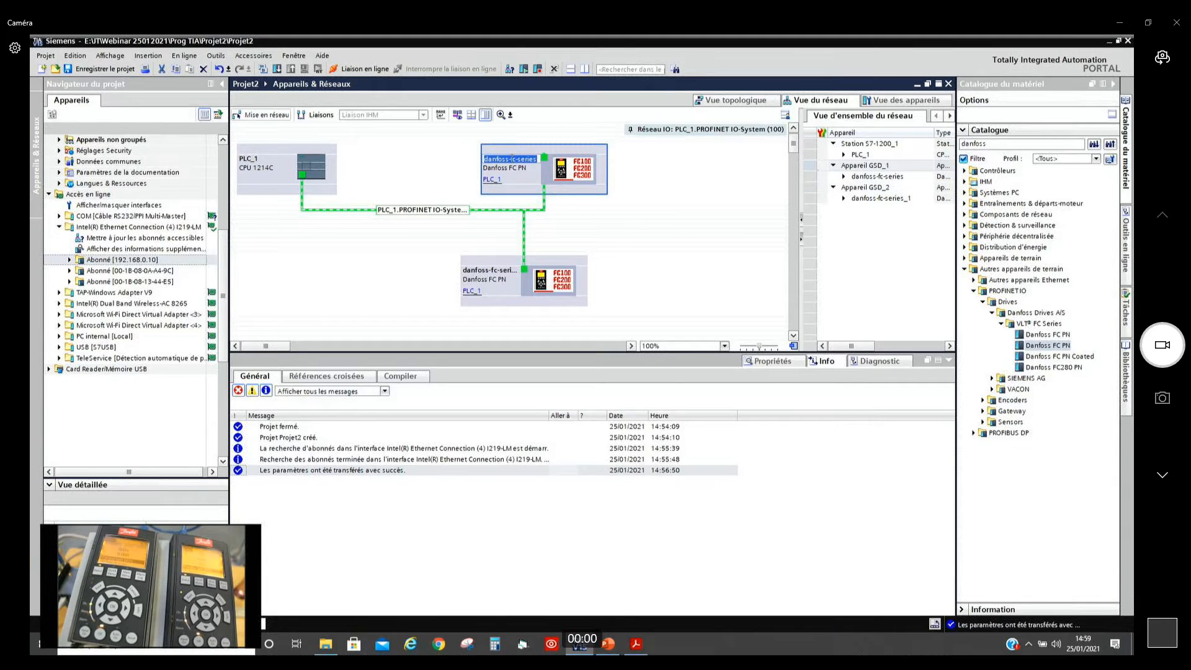
type("fc202")
left_click(492, 273)
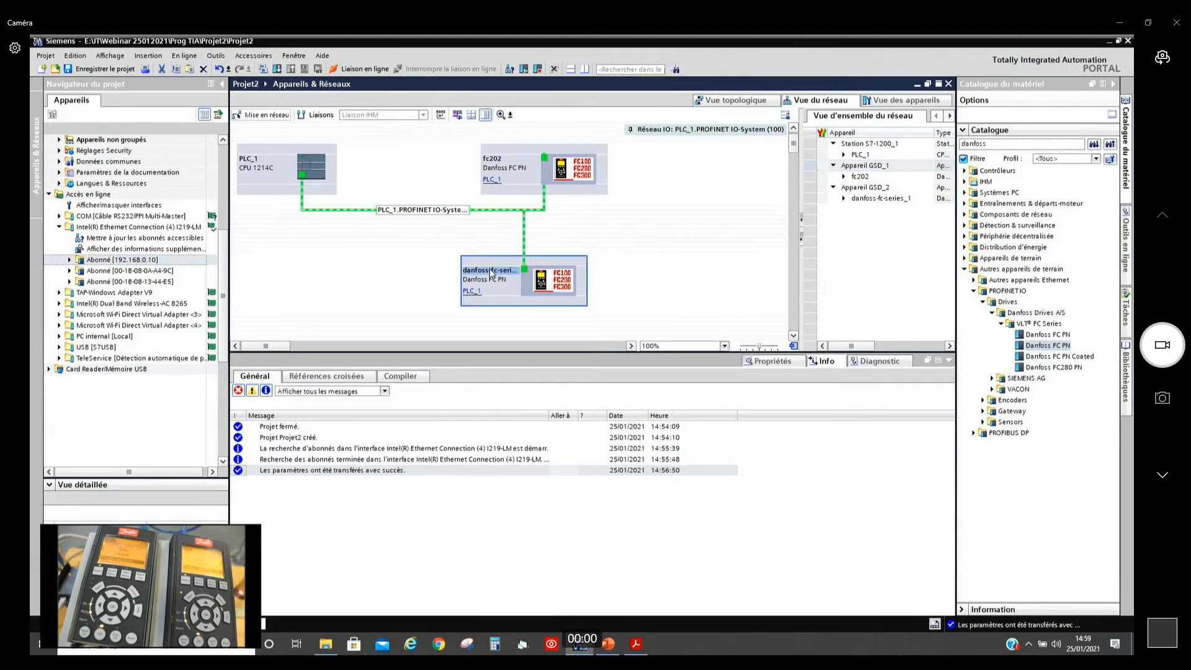
left_click(491, 271)
type("fc302")
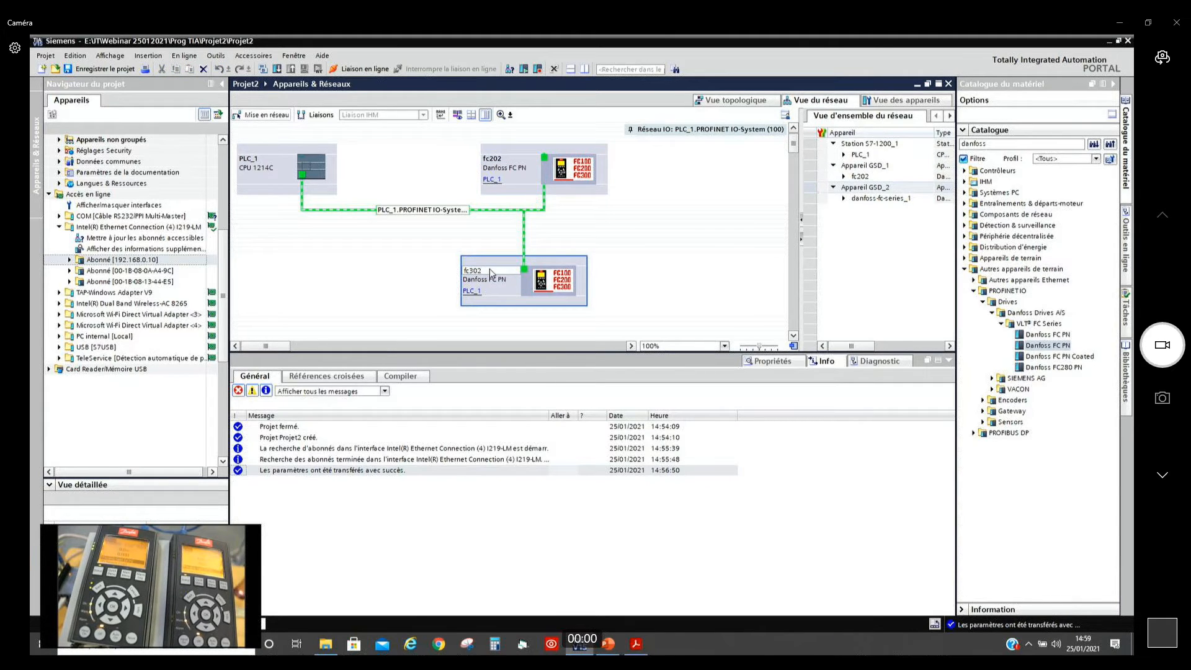
key("Return")
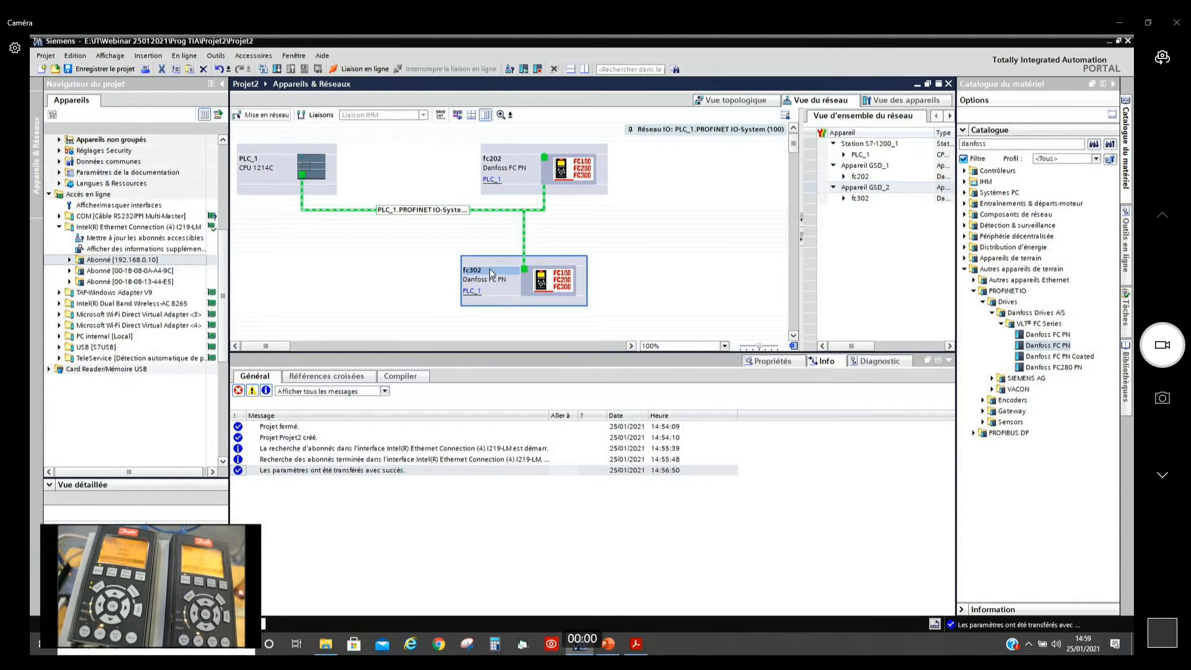
Step: Switch to the Acrobat Reader guide, review the drive IP address and PPO configuration on pages 14 and 15, and return to TIA Portal
key("alt+Tab")
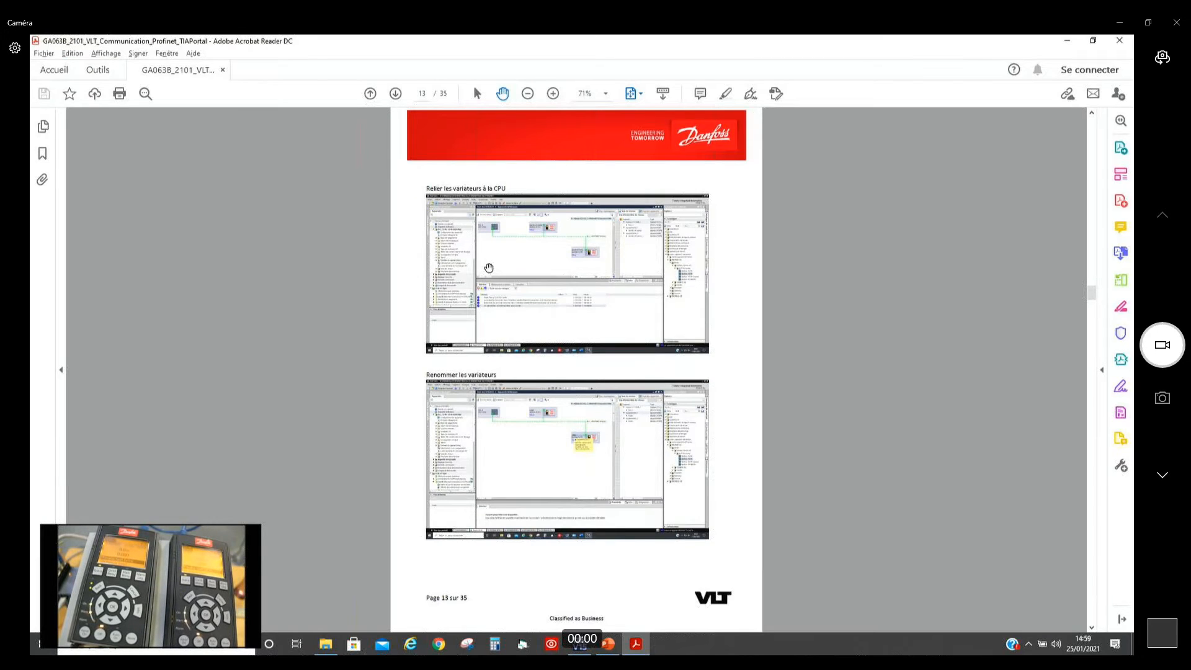
scroll(489, 268, "down", 1)
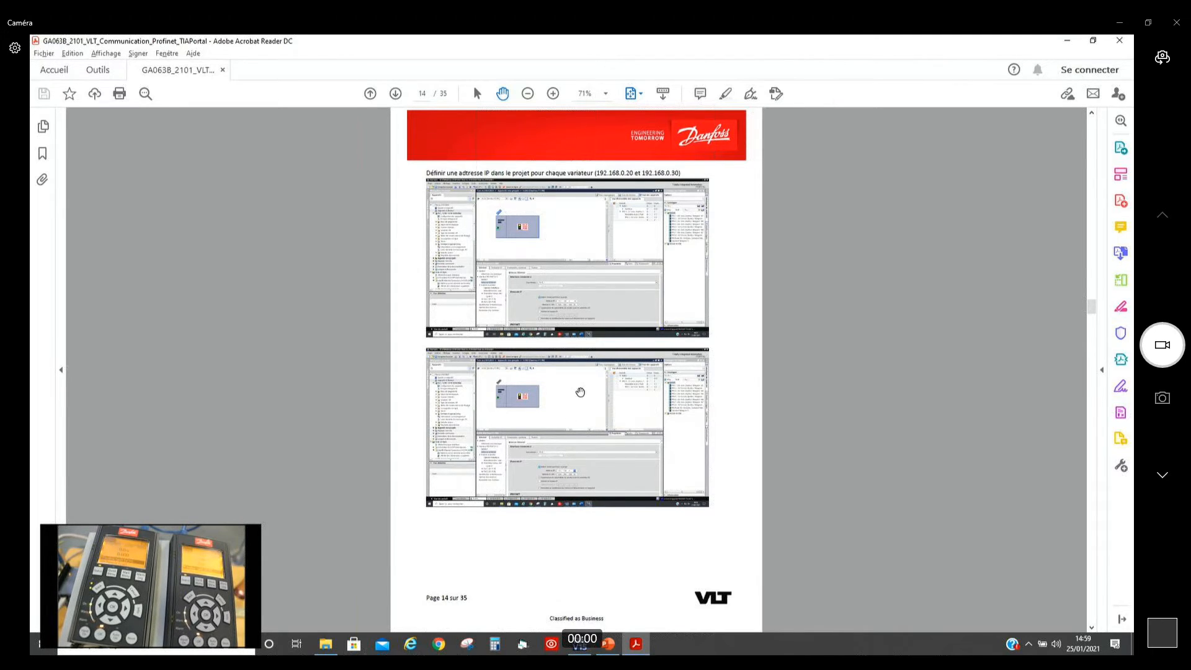
scroll(581, 392, "down", 1)
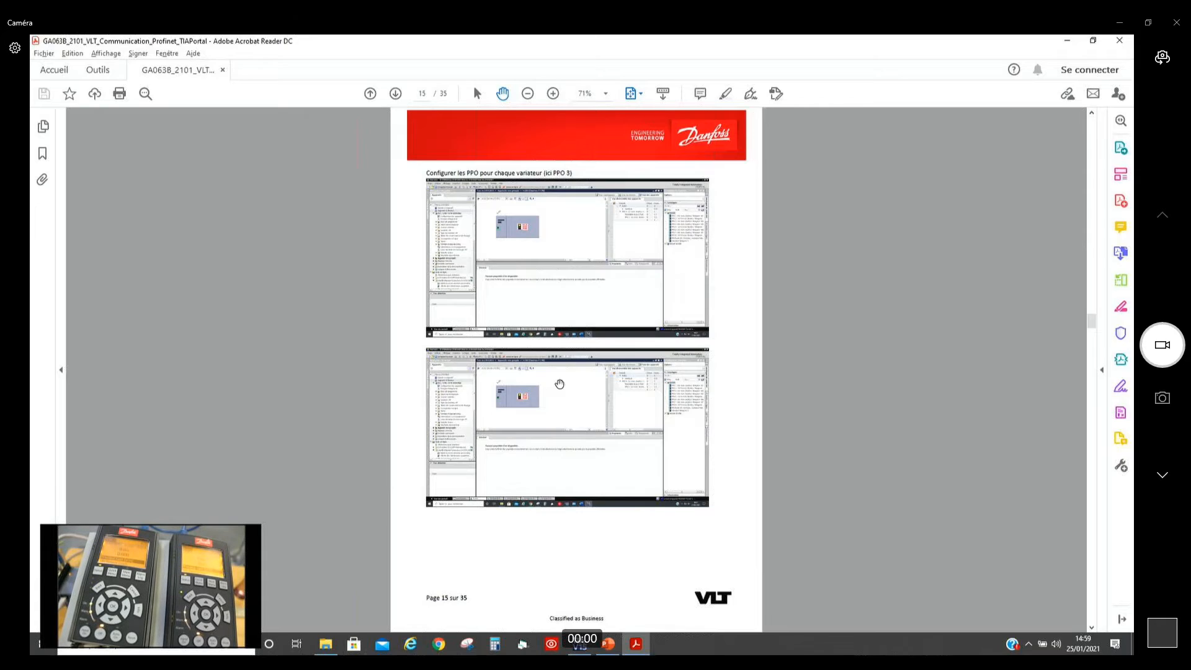
key("alt+Tab")
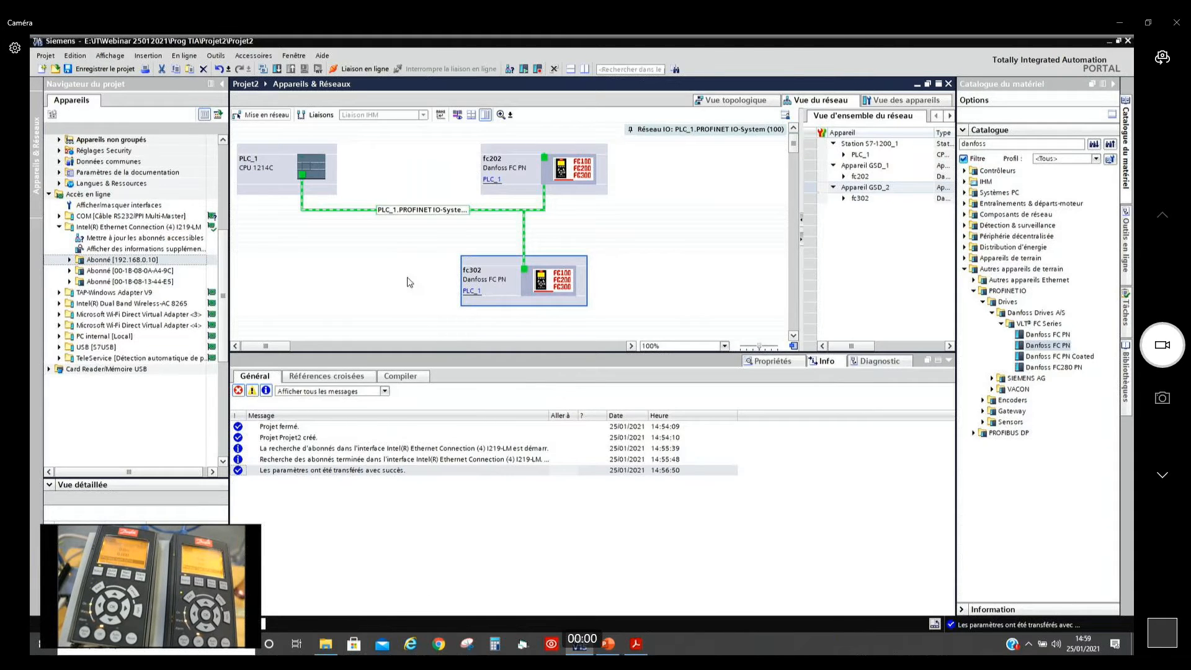
Step: Open the fc202 drive's PROFINET interface properties and set its IP address to 192.168.0.20
double_click(522, 177)
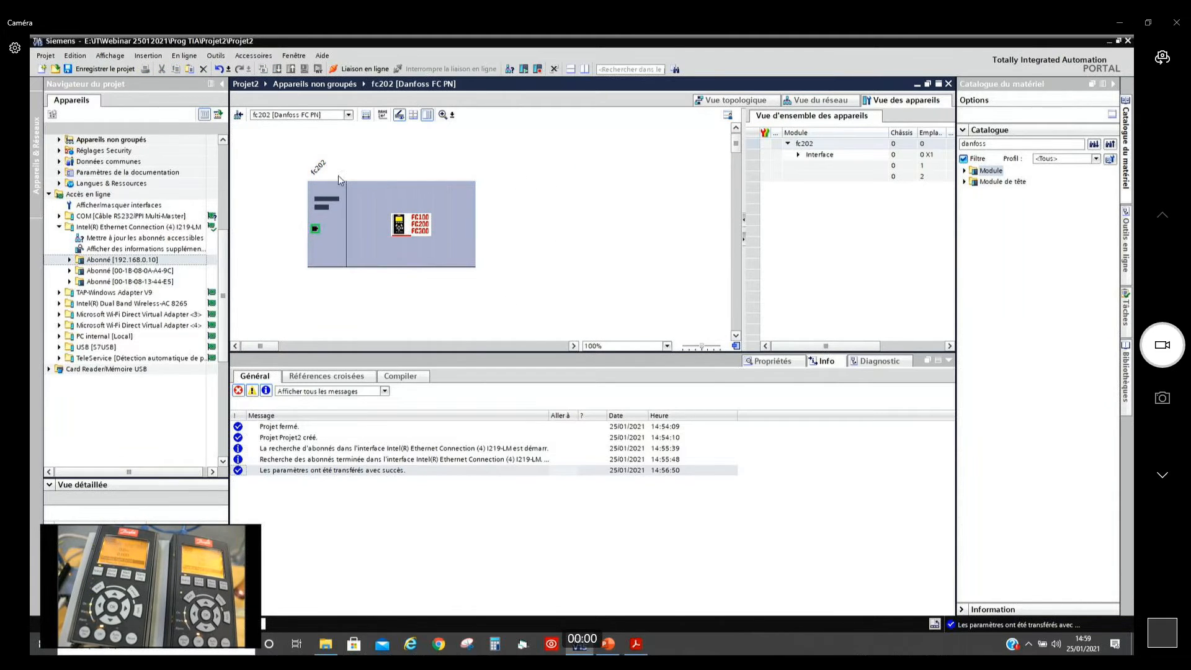
left_click(316, 229)
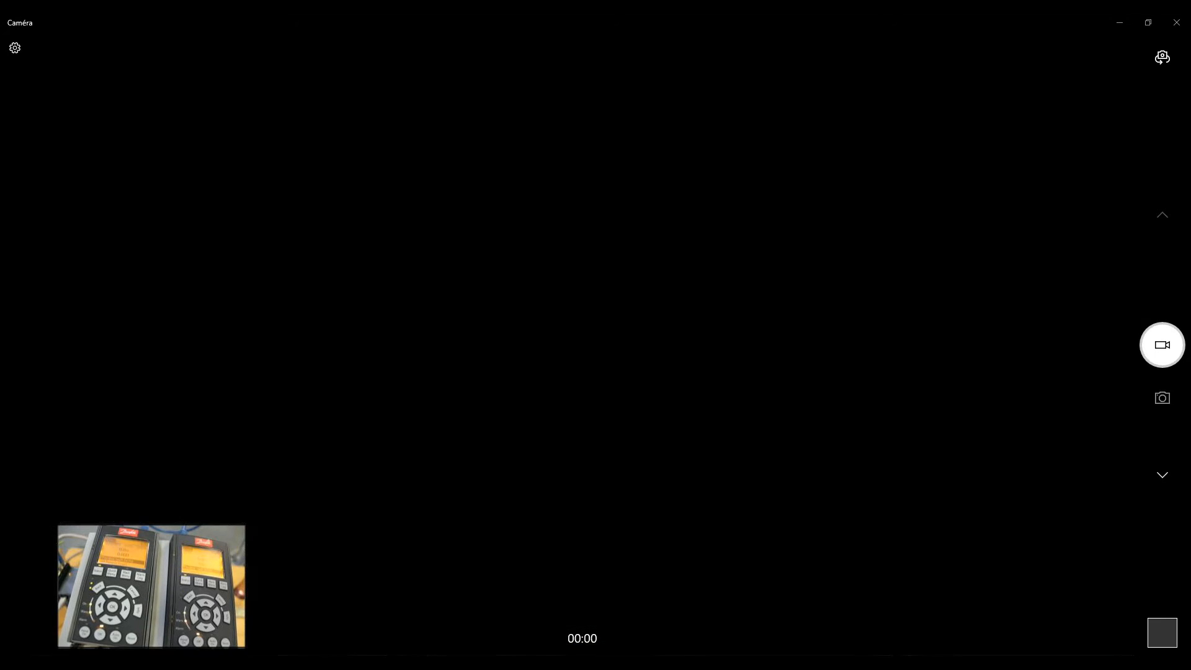
left_click(662, 500)
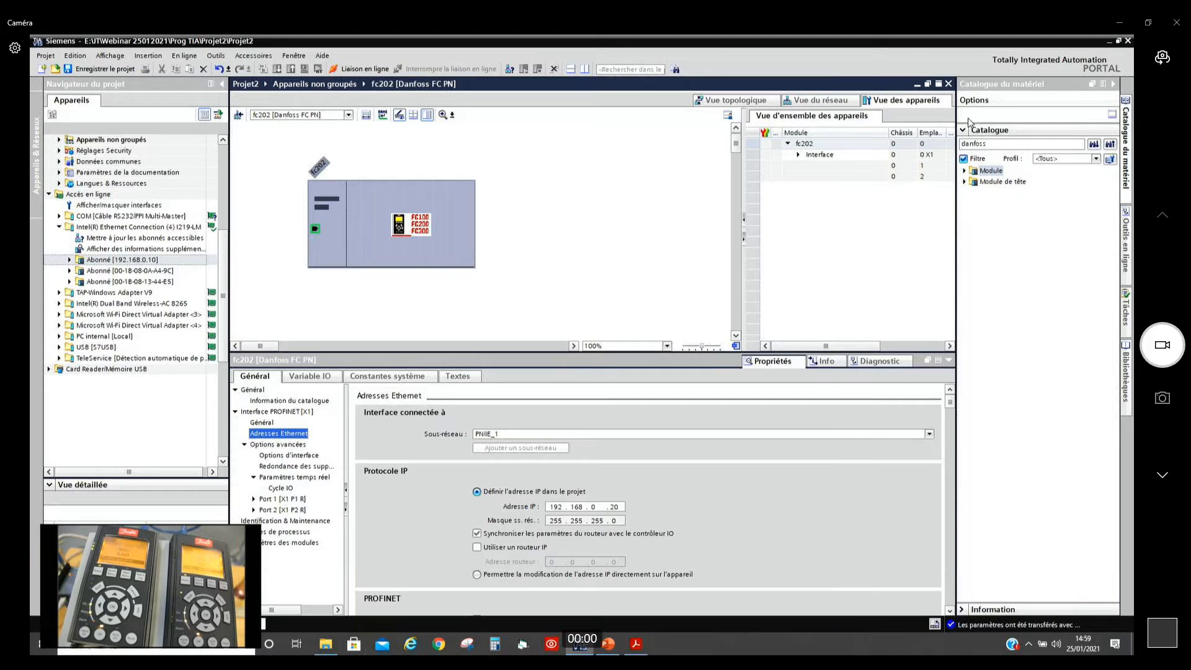
Step: Open the fc302 drive's PROFINET interface properties and set its IP address to 192.168.0.30
left_click(820, 100)
double_click(503, 287)
left_click(315, 231)
double_click(614, 507)
type("30")
Step: Insert the module PPO 3 - 2/2 mots, Danfoss Telegram 103 into slot 1 of the fc202 drive
left_click(820, 100)
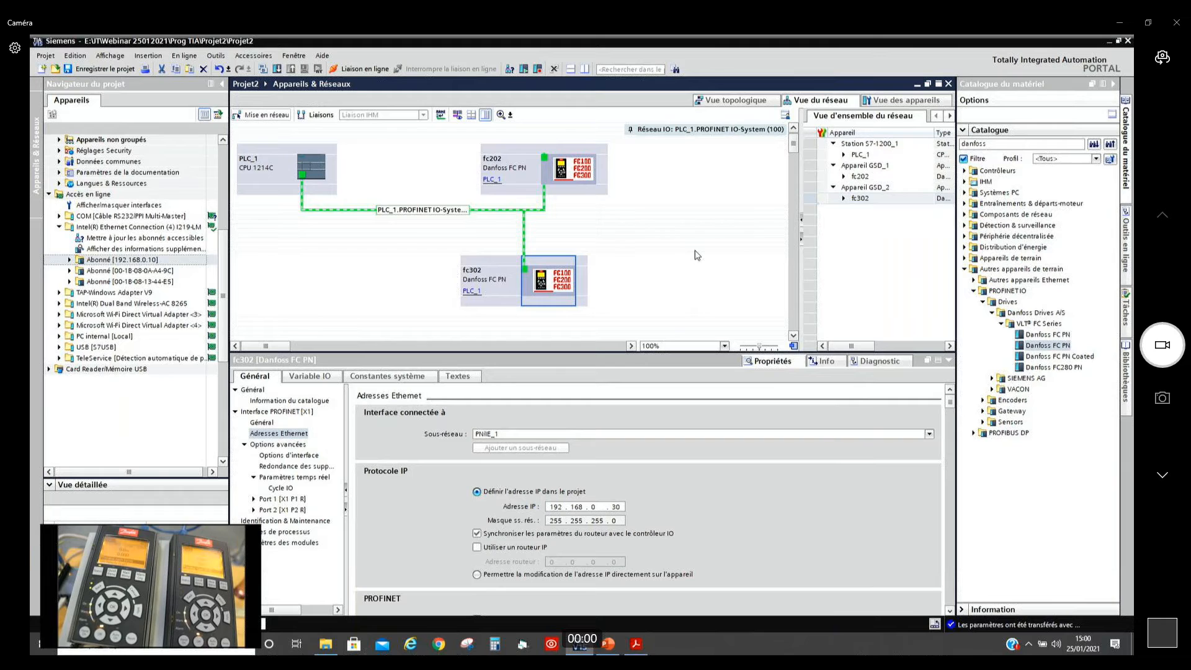
left_click(570, 189)
double_click(526, 191)
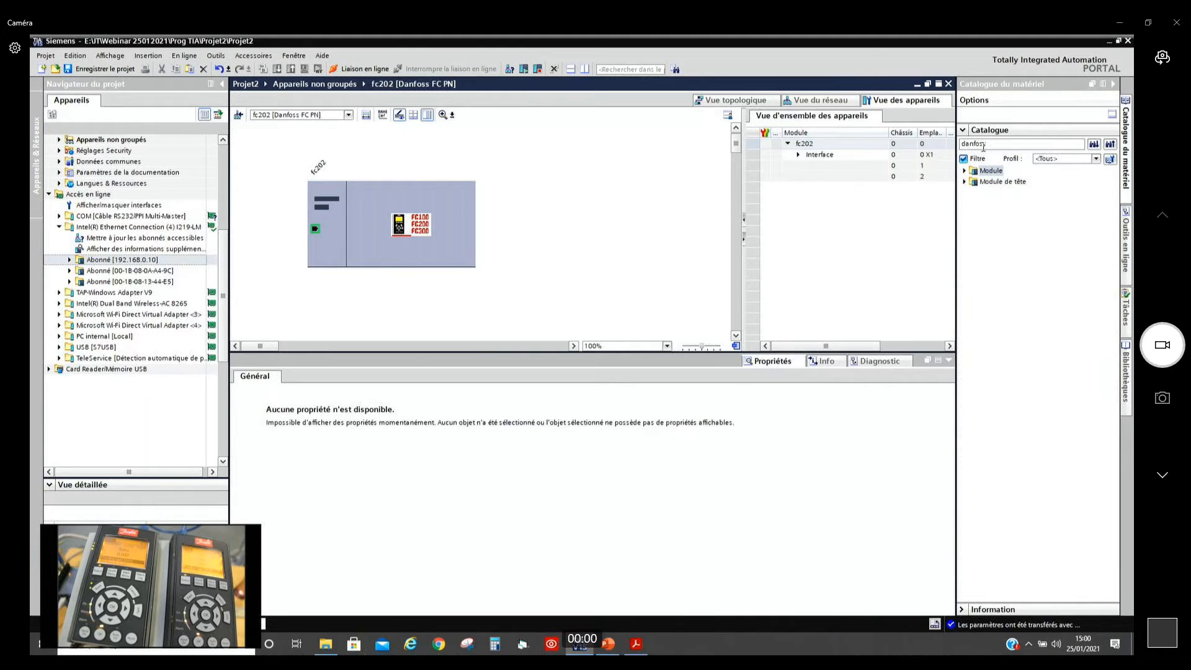
left_click(965, 171)
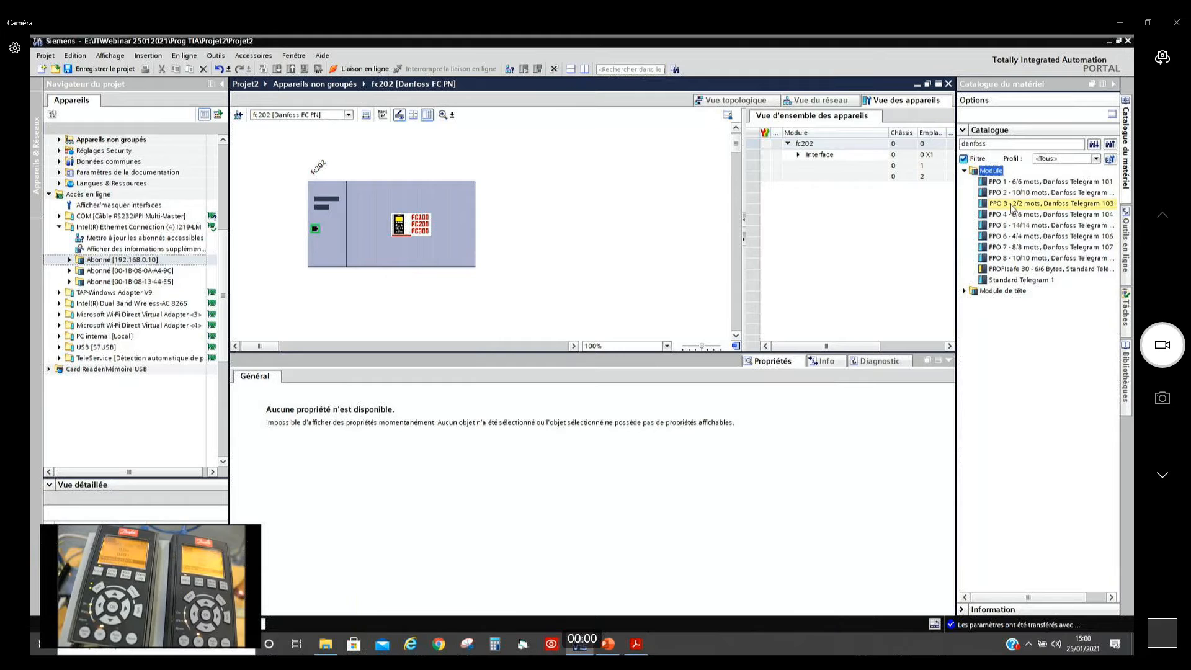
left_click_drag(1012, 208, 845, 172)
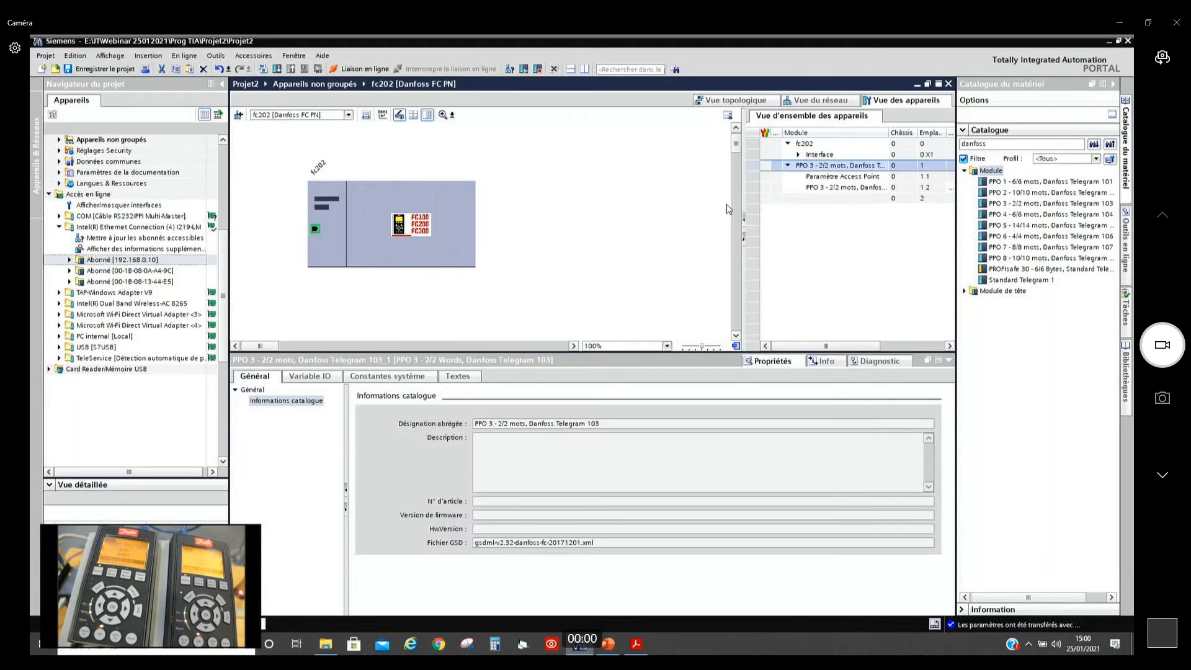
Step: Insert the module PPO 3 - 2/2 mots, Danfoss Telegram 103 into slot 1 of fc302 and switch to the Acrobat Reader guide
left_click(822, 100)
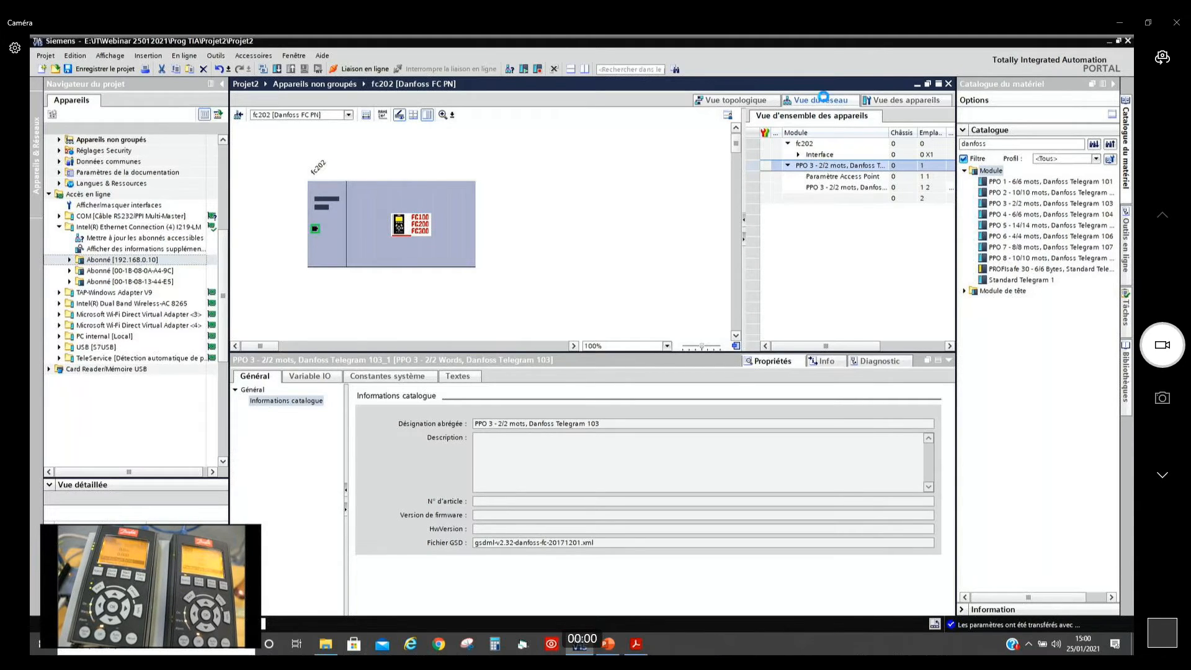
left_click(504, 285)
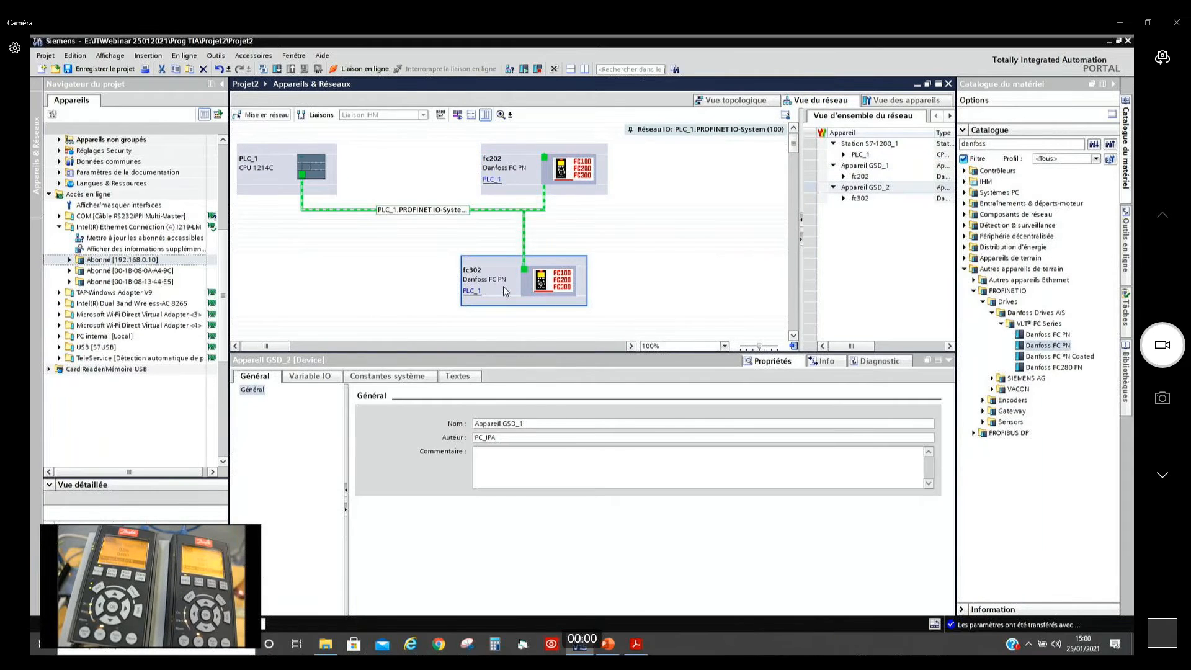
double_click(504, 285)
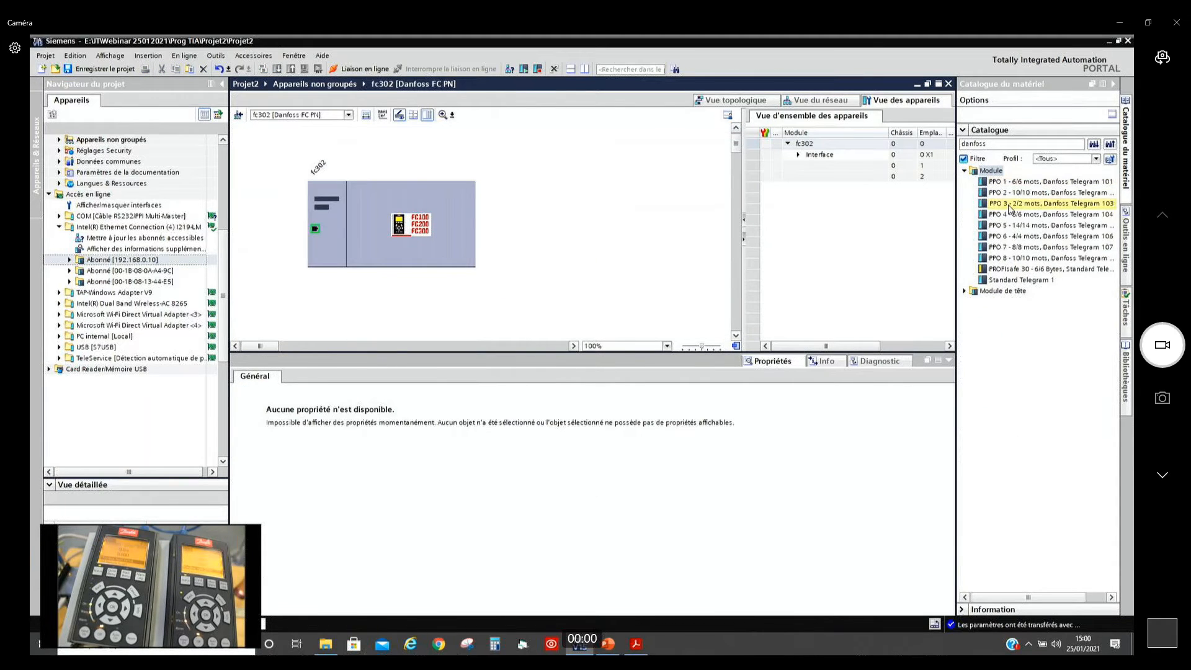
left_click_drag(1012, 206, 869, 166)
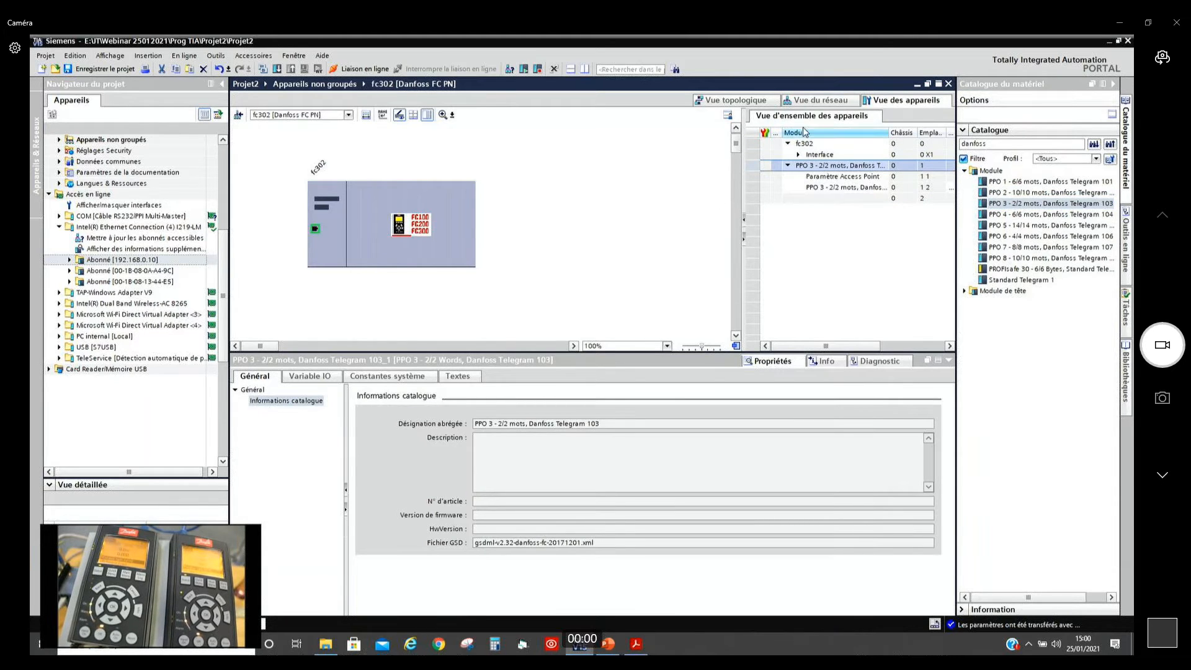
left_click(825, 100)
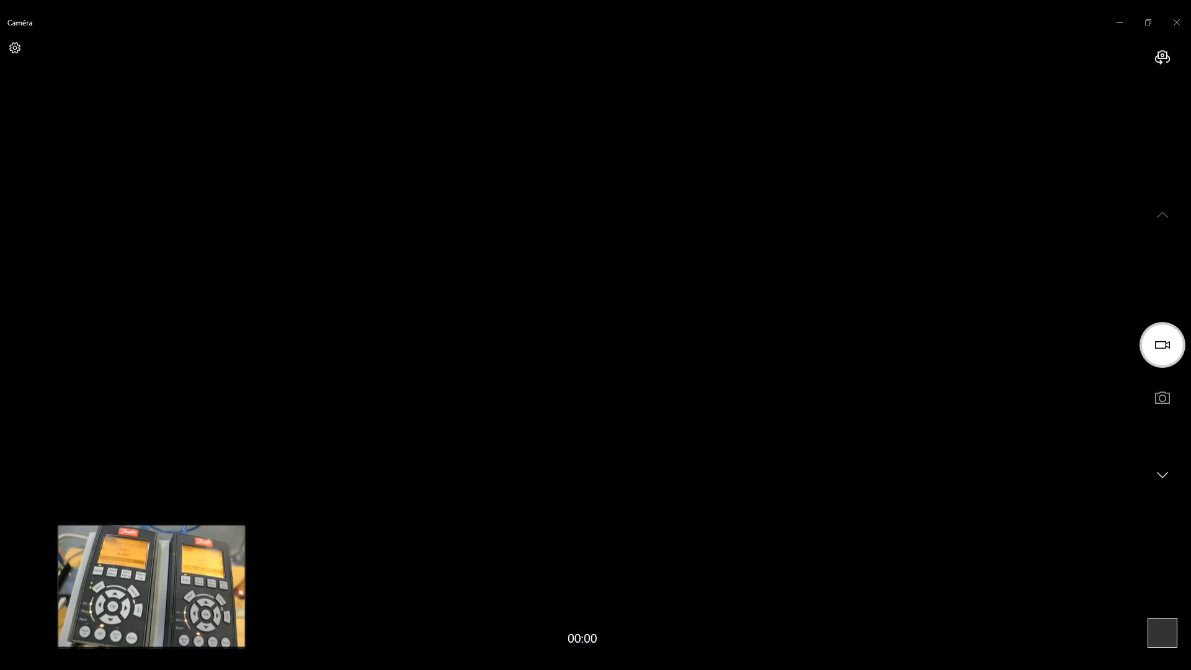
key("alt+Tab")
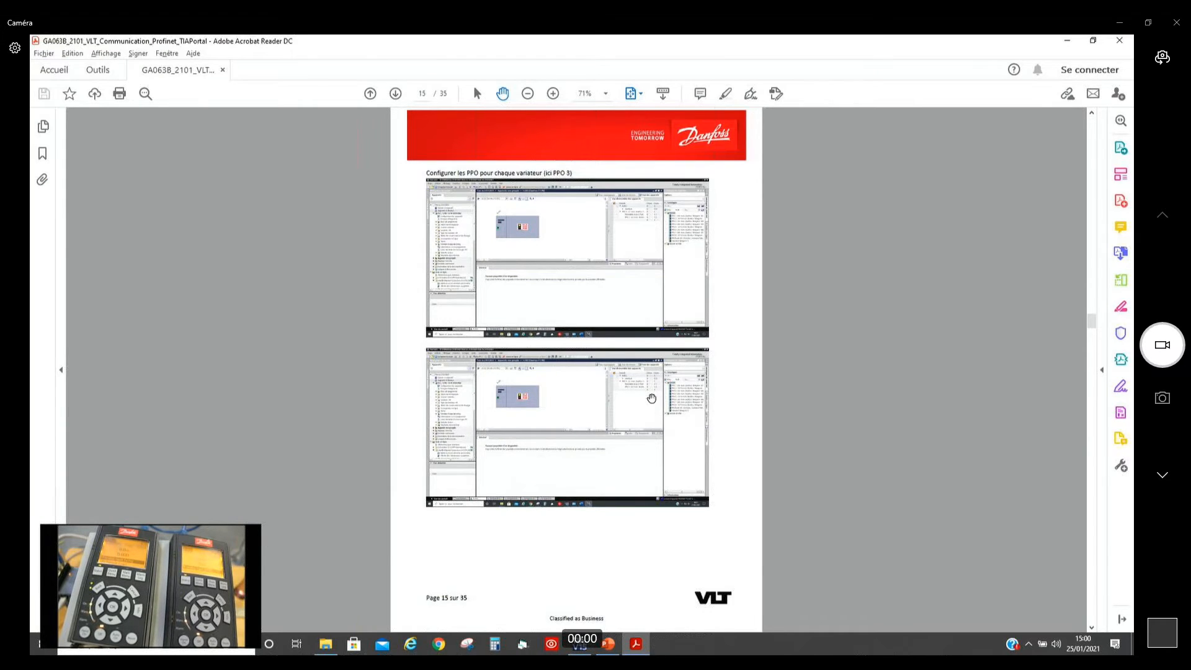
Step: Check page 16 of the guide, return to TIA Portal and open PROFINET device name assignment for the first unnamed Danfoss node
scroll(651, 398, "down", 2)
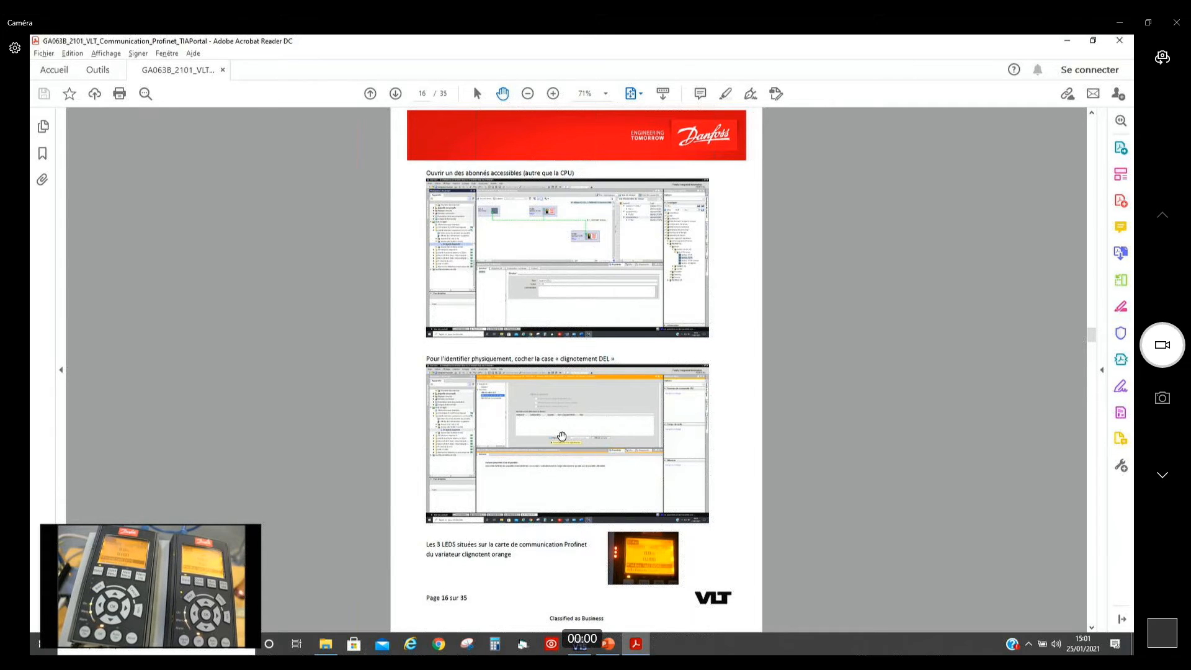
key("alt+Tab")
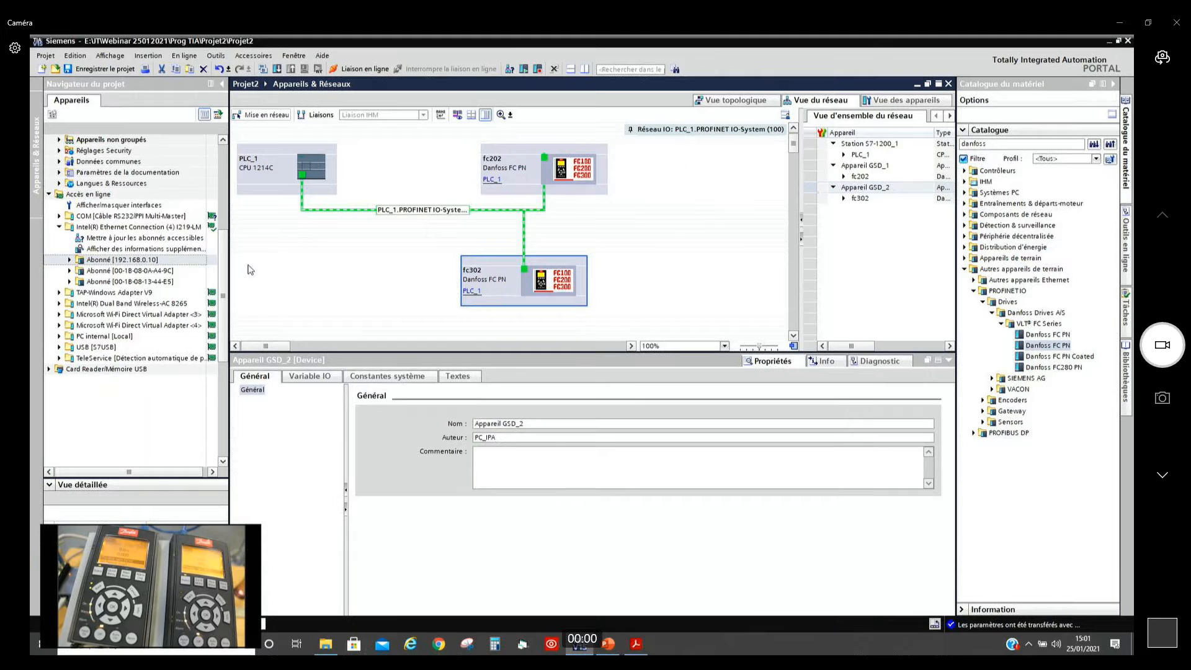
left_click(70, 272)
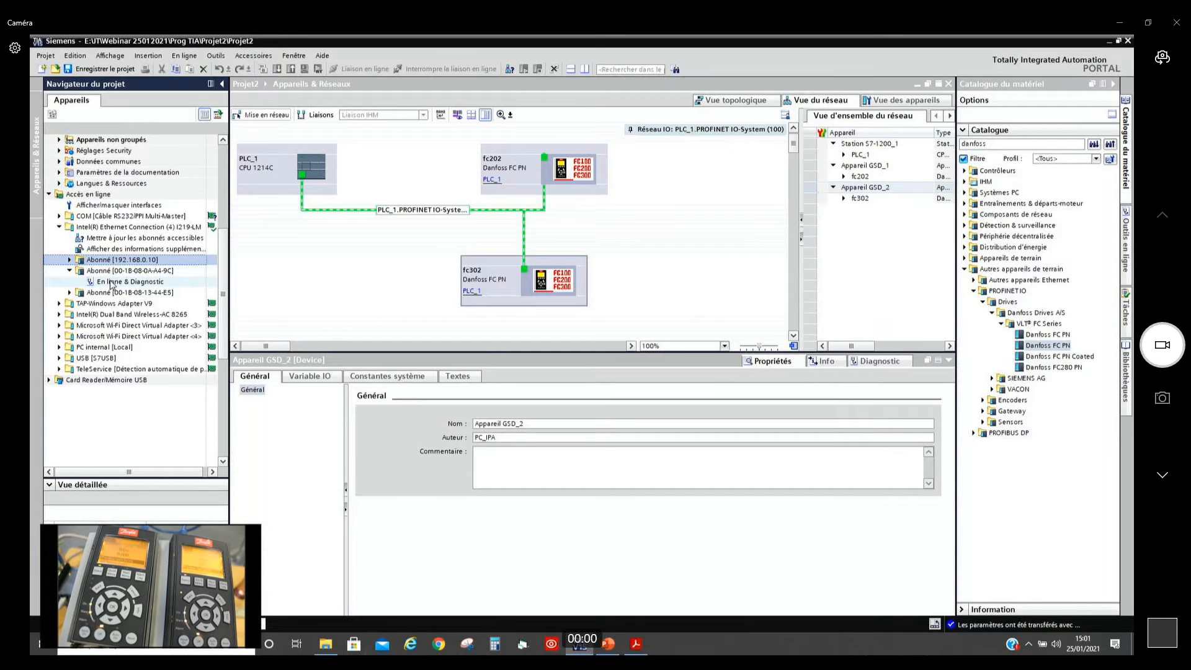
left_click(110, 282)
double_click(110, 282)
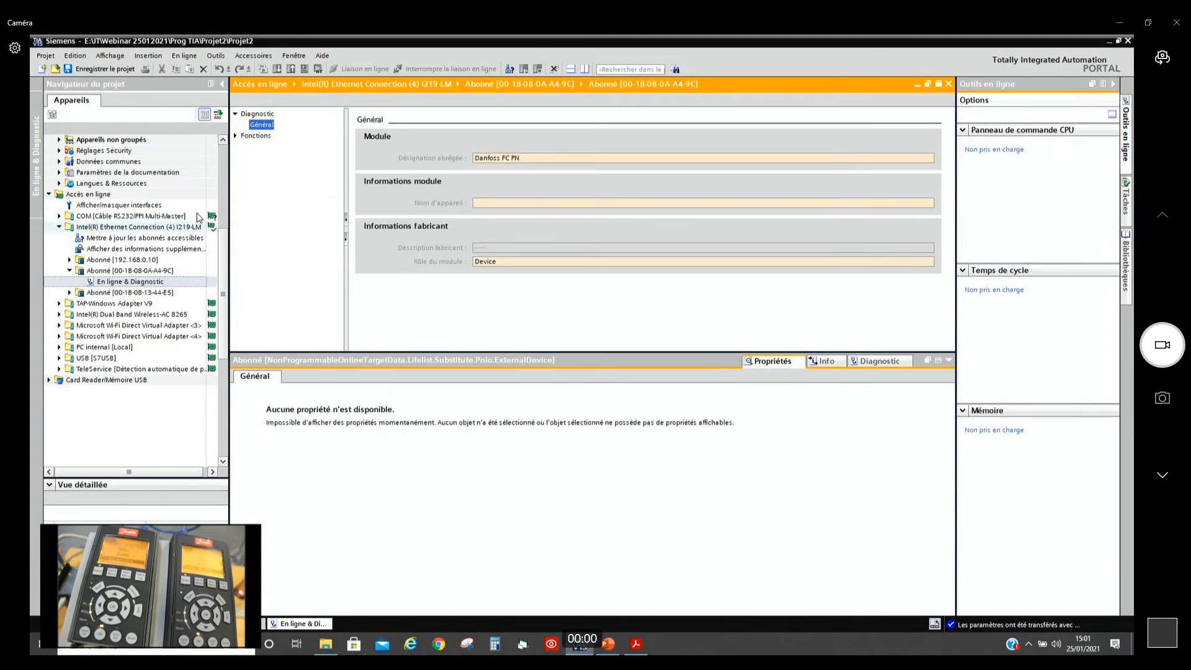
left_click(235, 136)
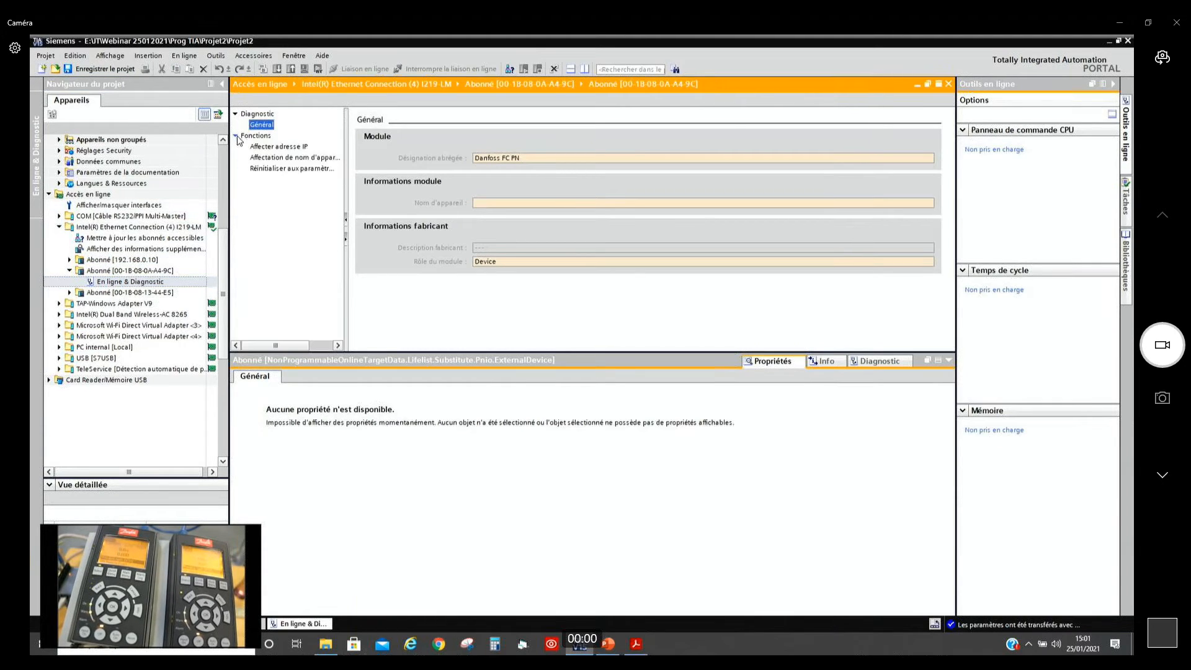
left_click(275, 158)
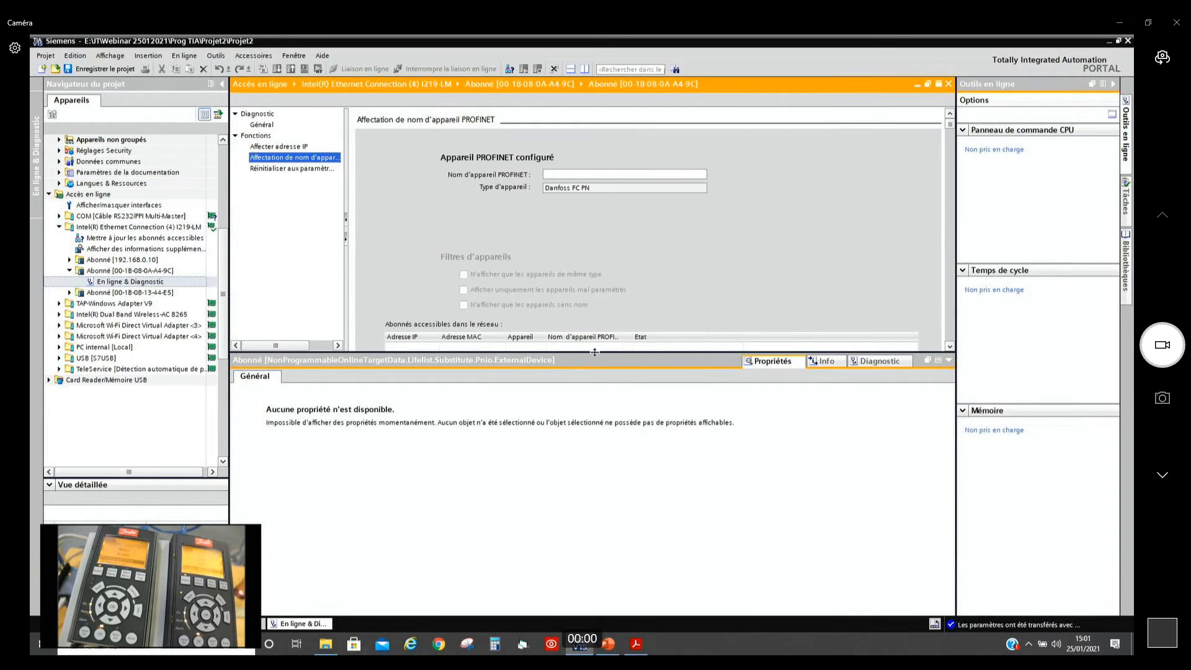
left_click_drag(595, 351, 570, 494)
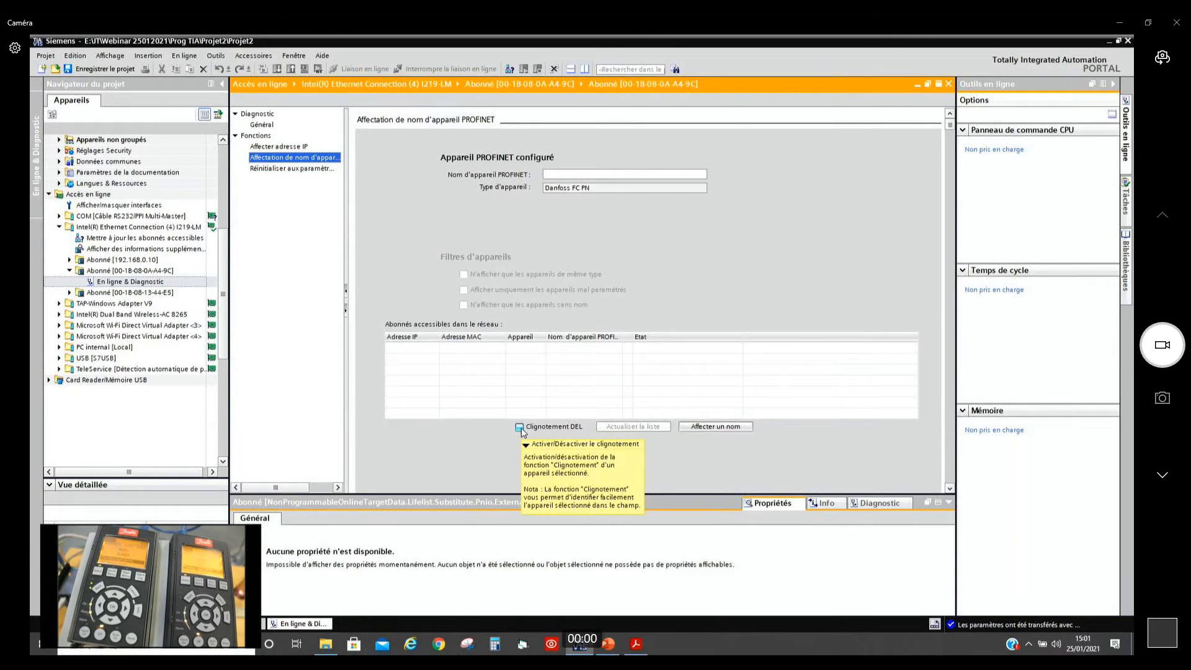
Step: Flash the first Danfoss node's LEDs to identify it and assign it the PROFINET device name fc302
left_click(520, 428)
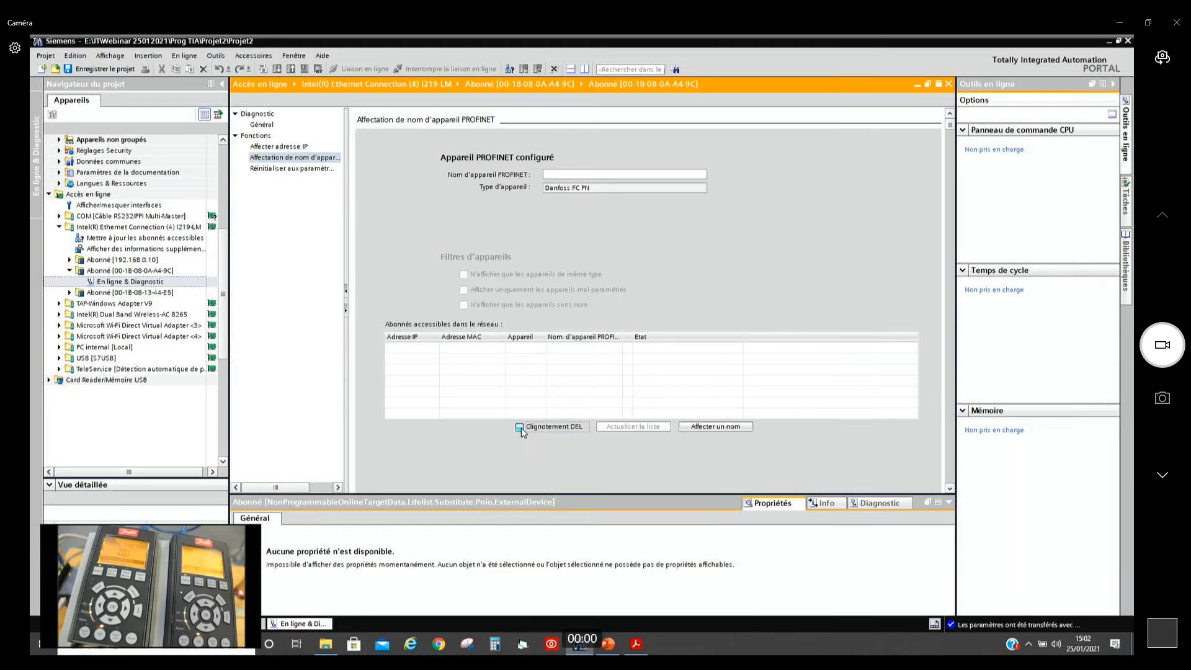
left_click(554, 174)
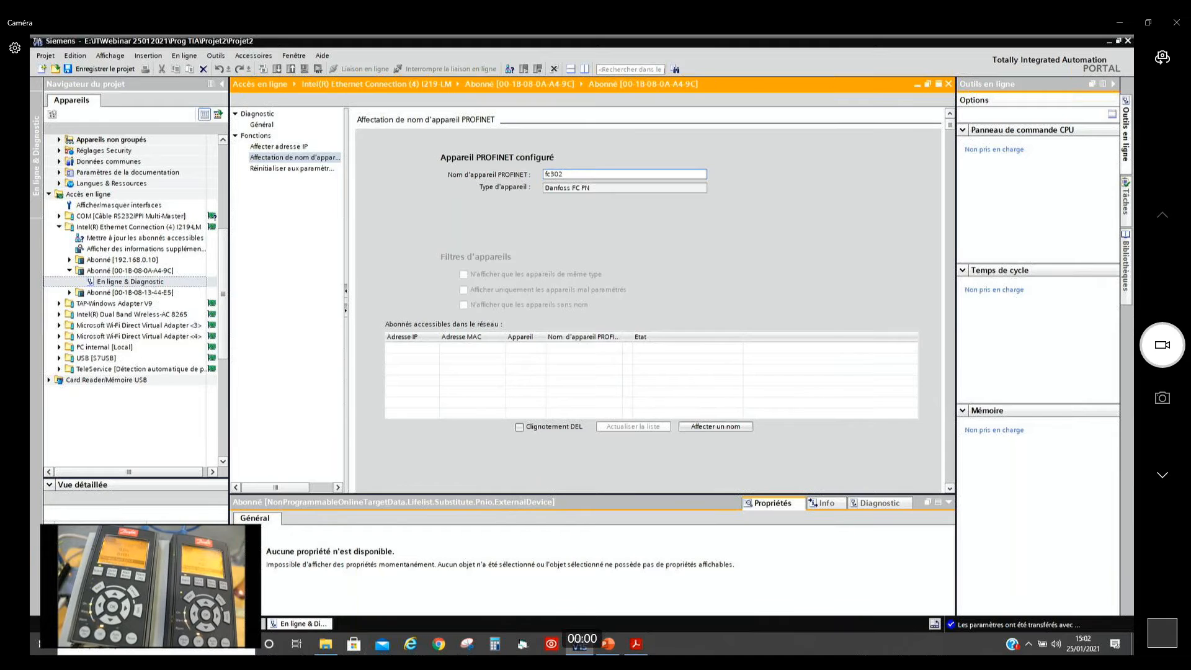
left_click(725, 430)
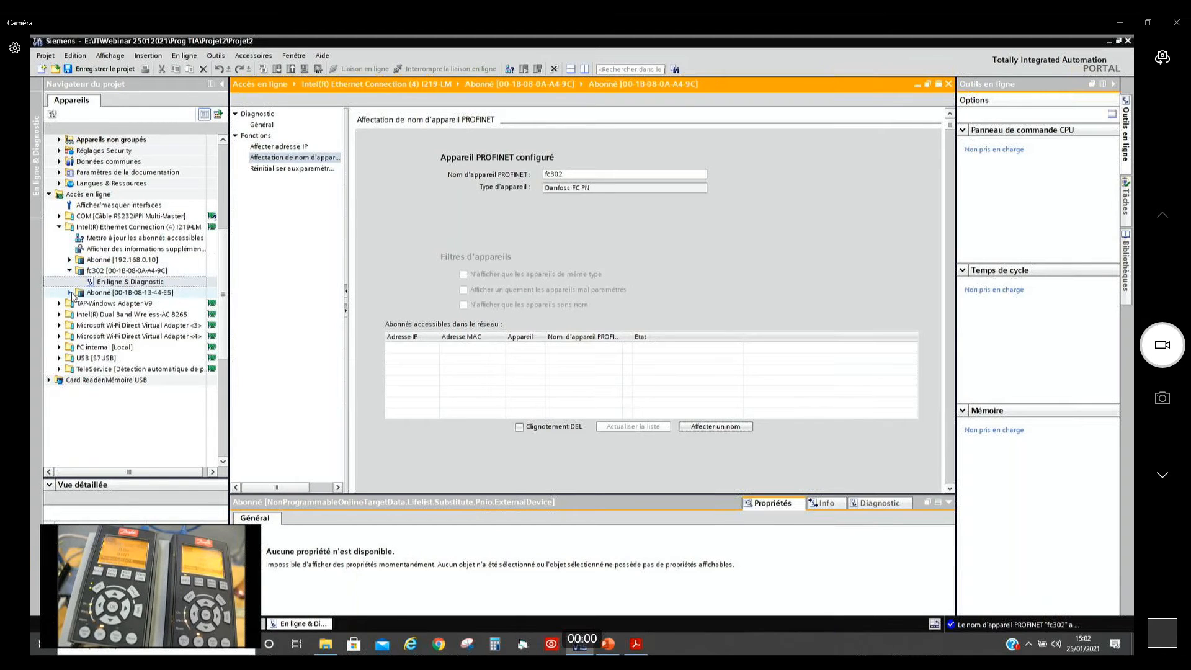
Step: Open PROFINET device name assignment for the remaining unnamed Danfoss node and flash its LEDs to identify the drive
left_click(71, 293)
double_click(107, 304)
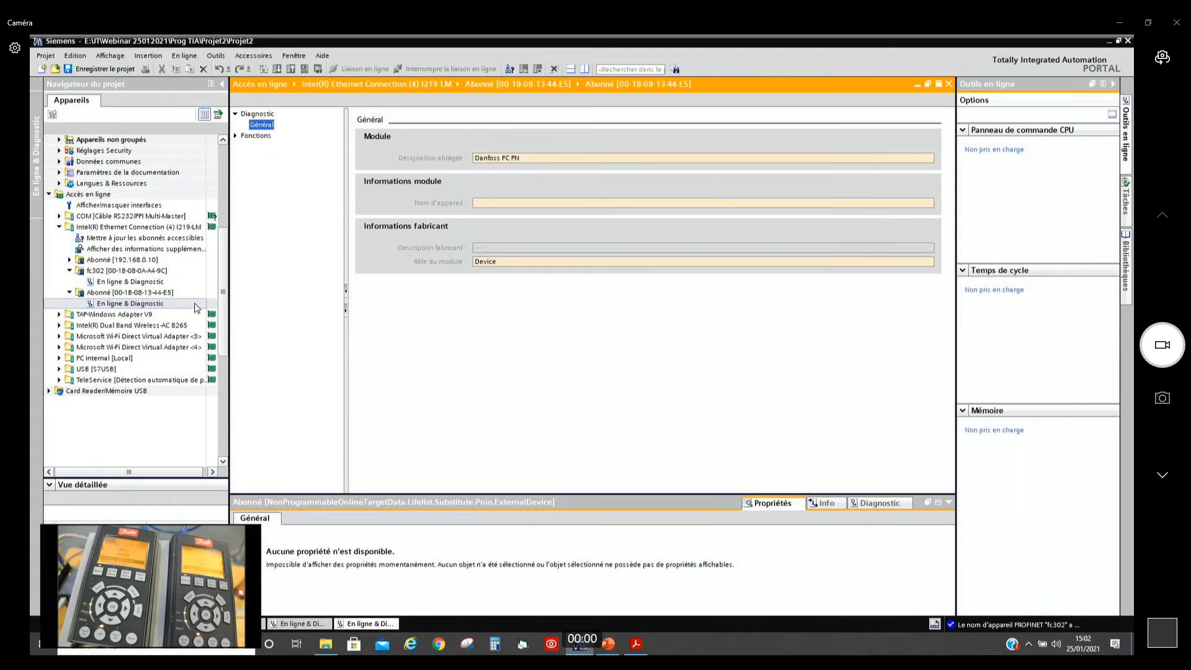
left_click(235, 135)
left_click(261, 159)
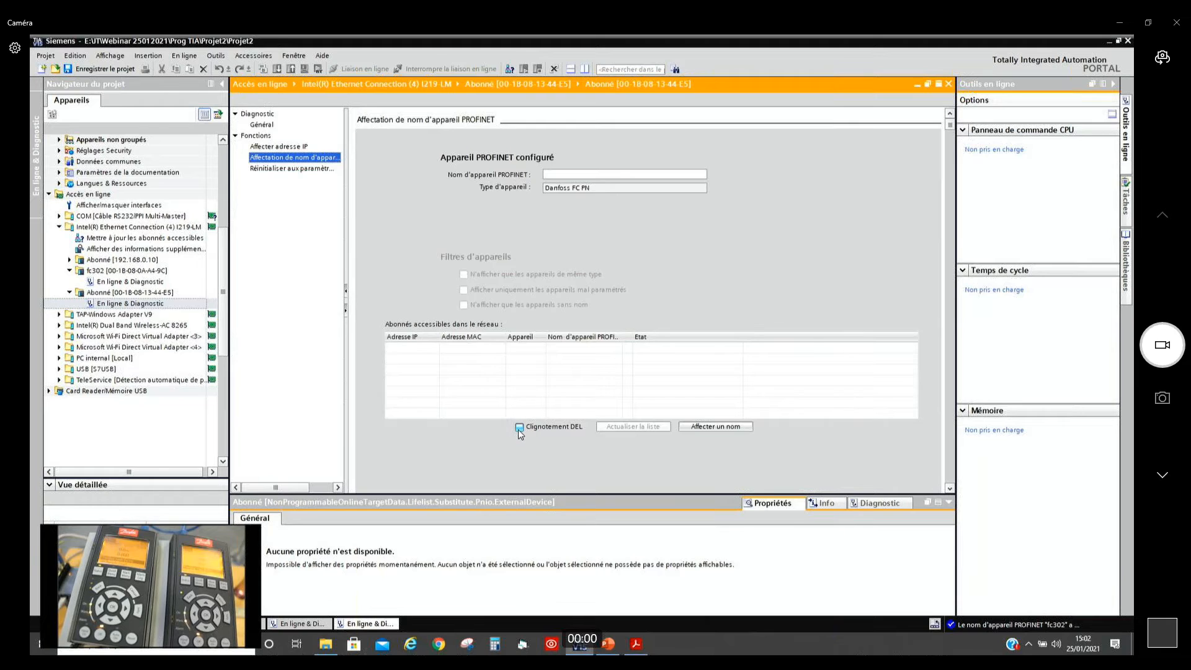
left_click(519, 428)
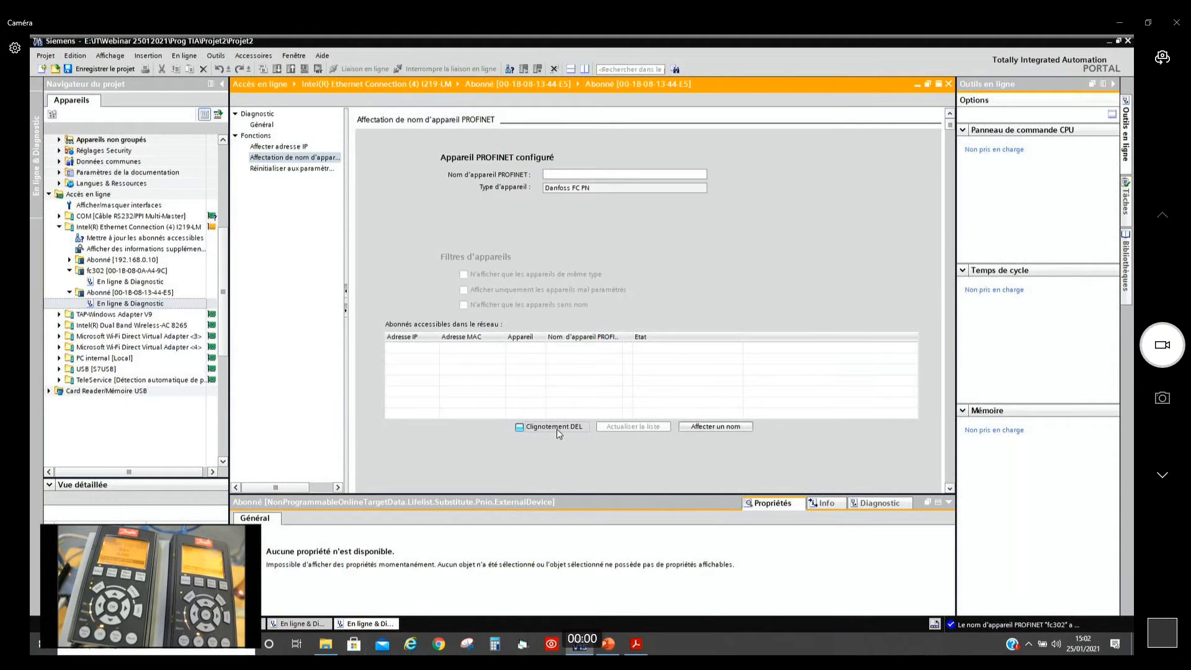
Step: Assign the PROFINET device name fc202 to the second Danfoss node and collapse both drive entries in the online access tree
left_click(579, 177)
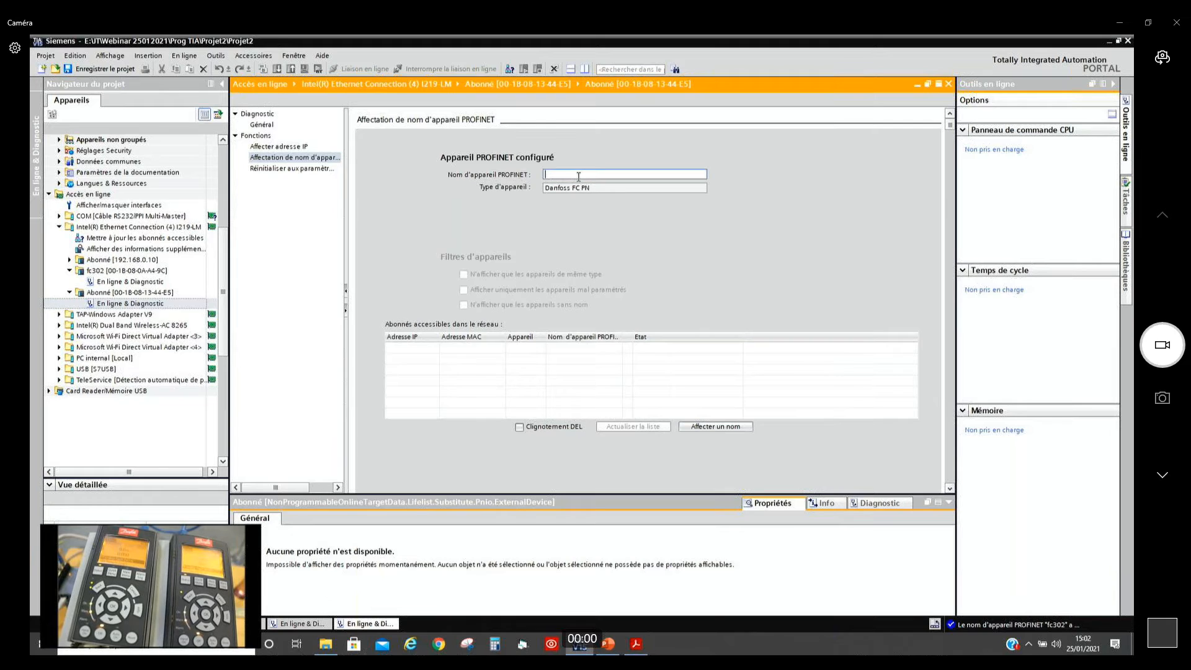
type("fc202")
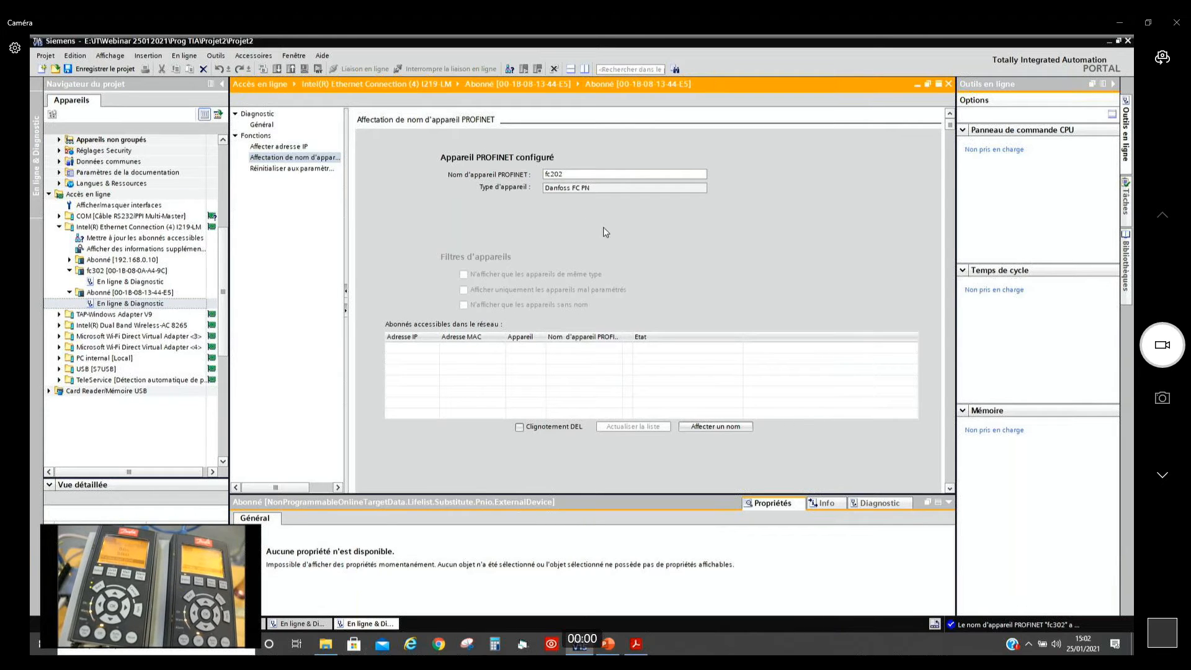
left_click(706, 425)
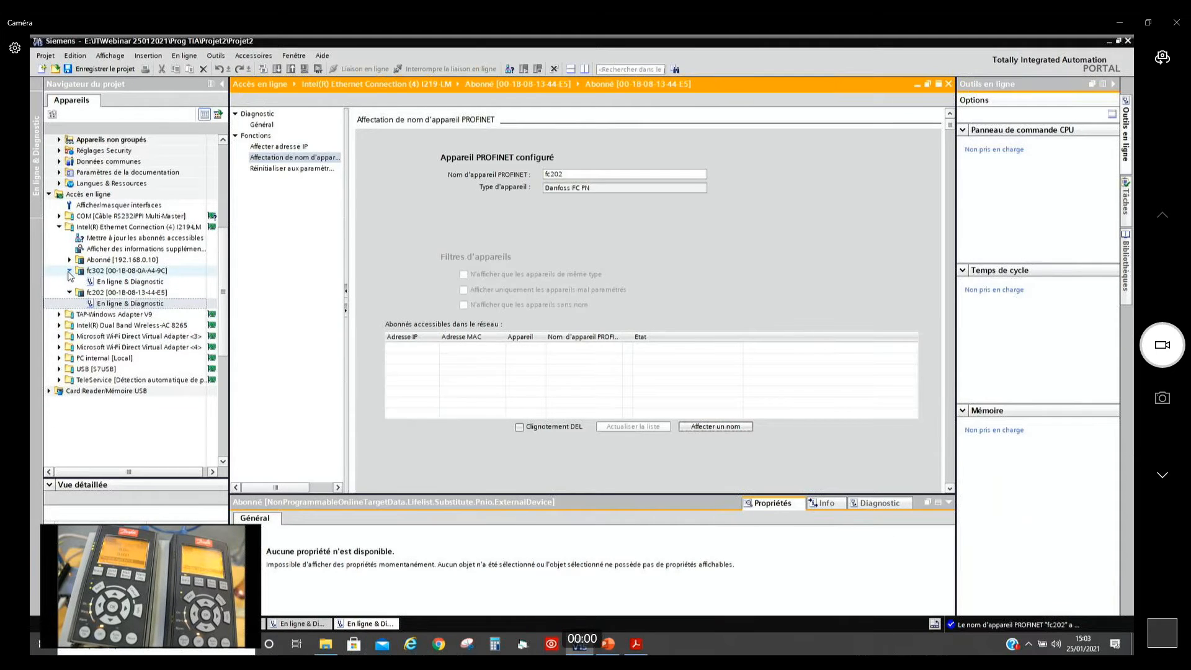
left_click(69, 271)
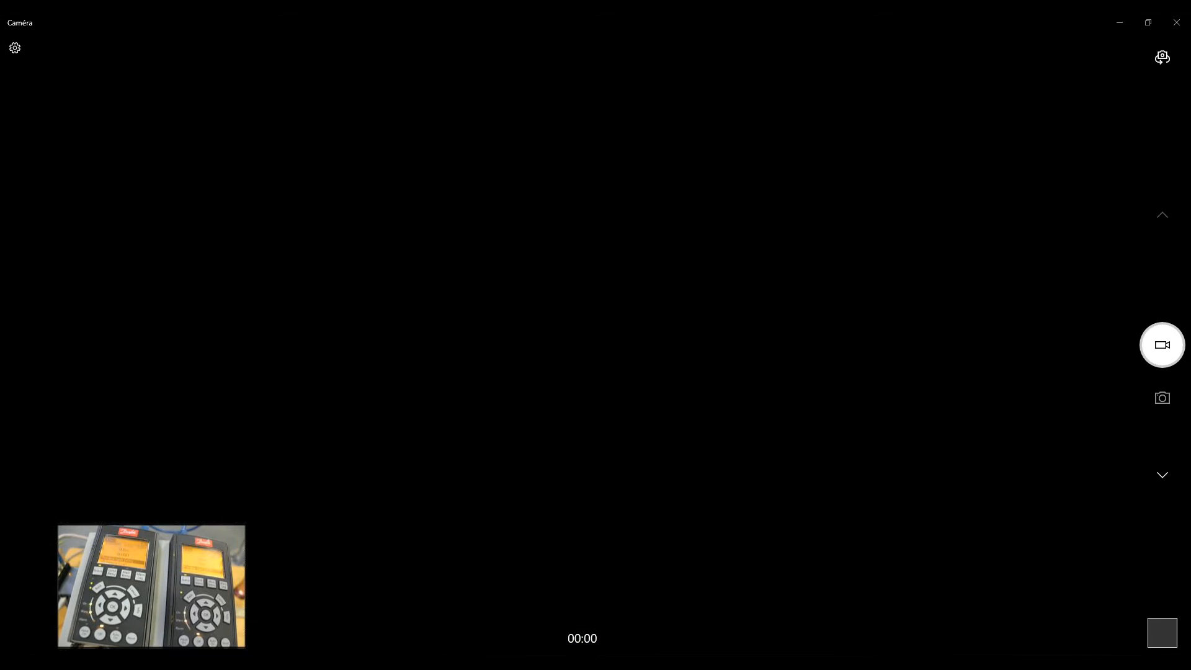
left_click(70, 281)
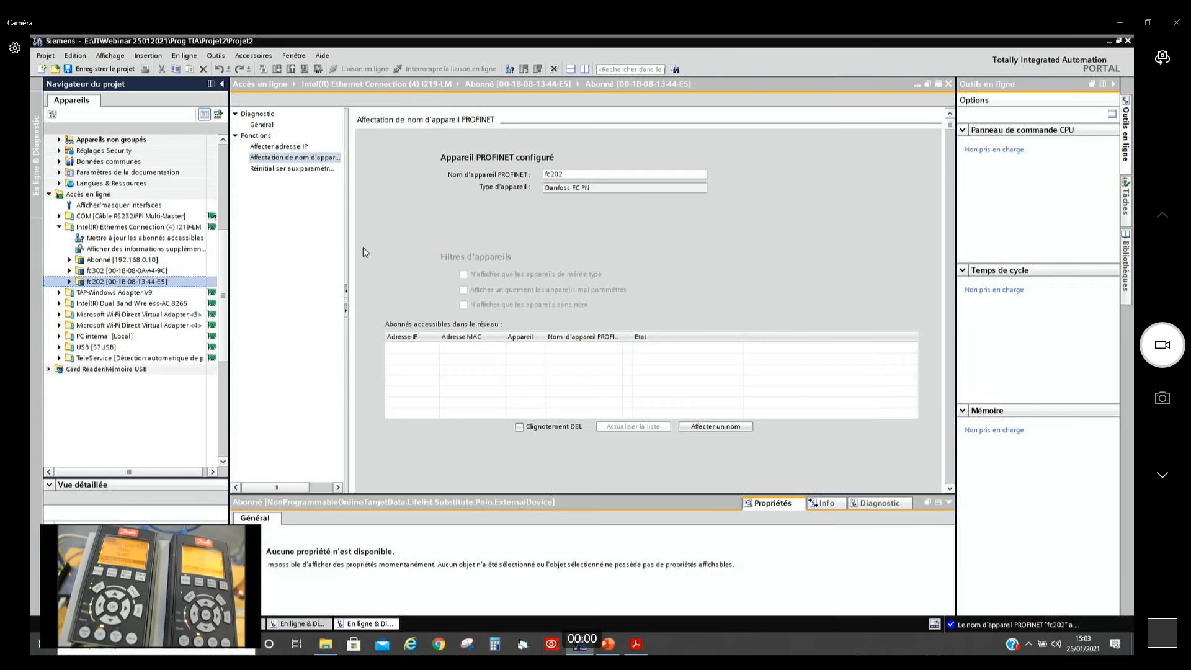
Step: Consult guide pages 17 and 18 in Acrobat Reader, then return to TIA Portal and close both drives' online diagnostic editors
key("alt+Tab")
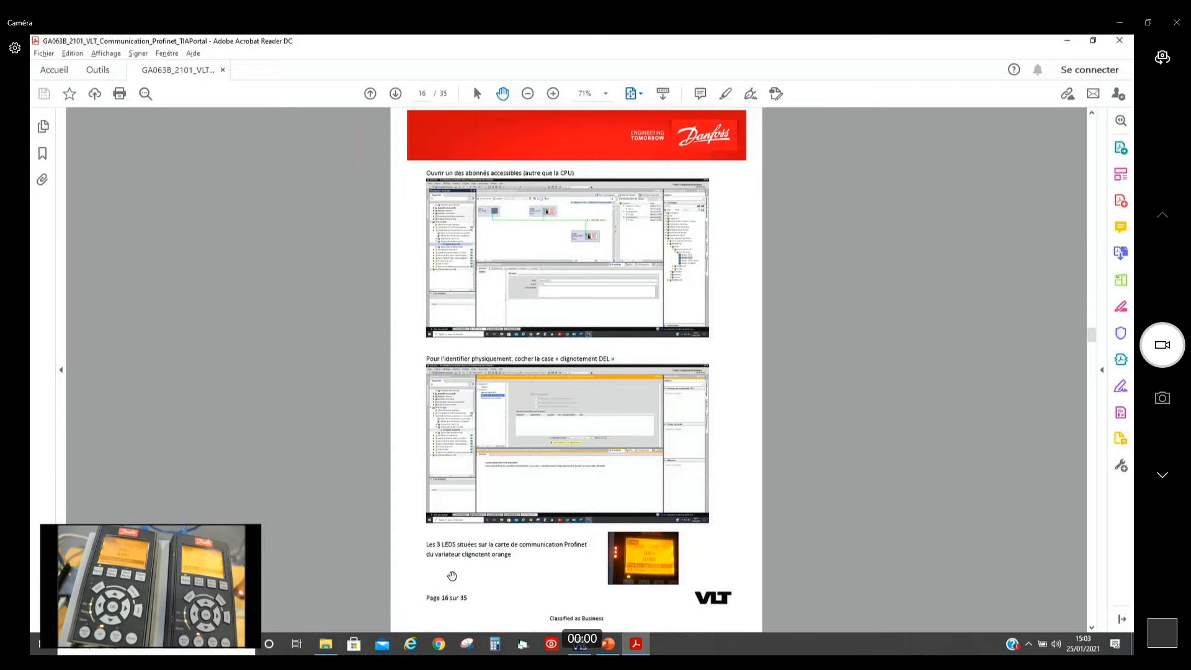
scroll(611, 552, "down", 1)
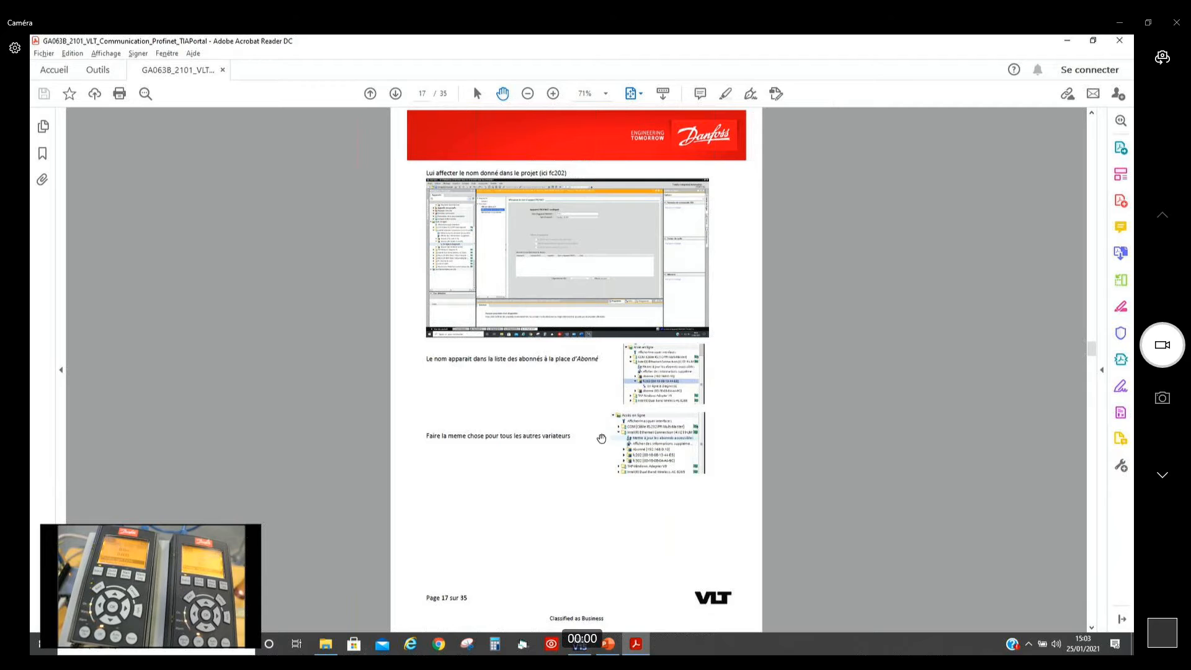
scroll(571, 434, "down", 1)
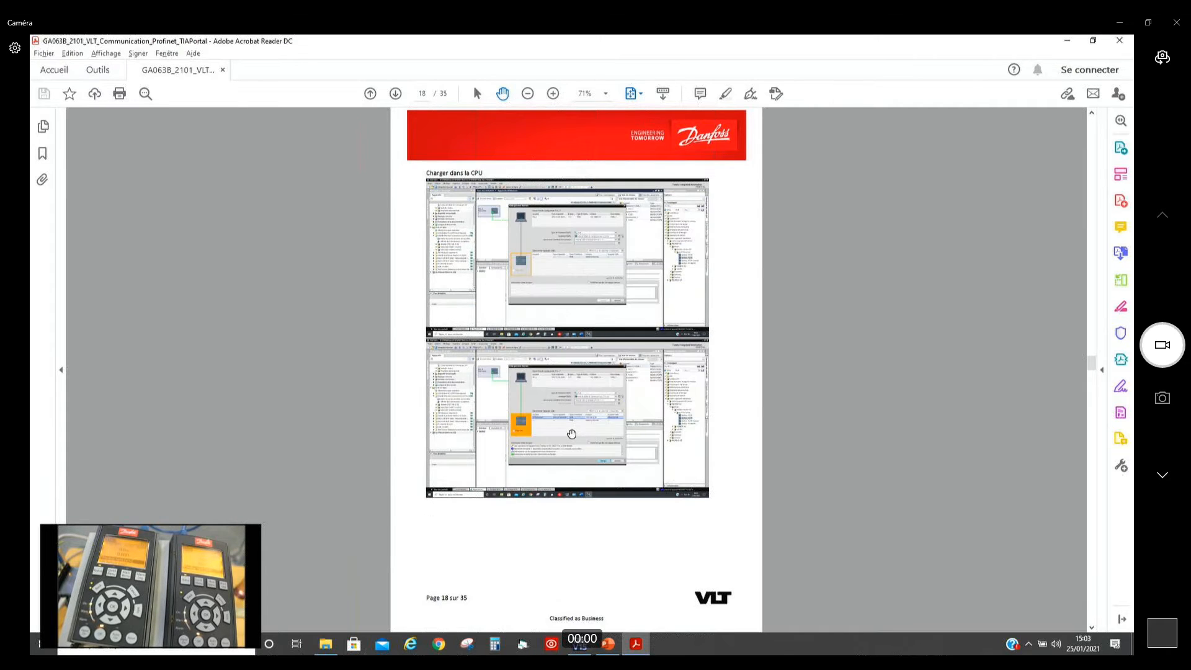
key("alt+Tab")
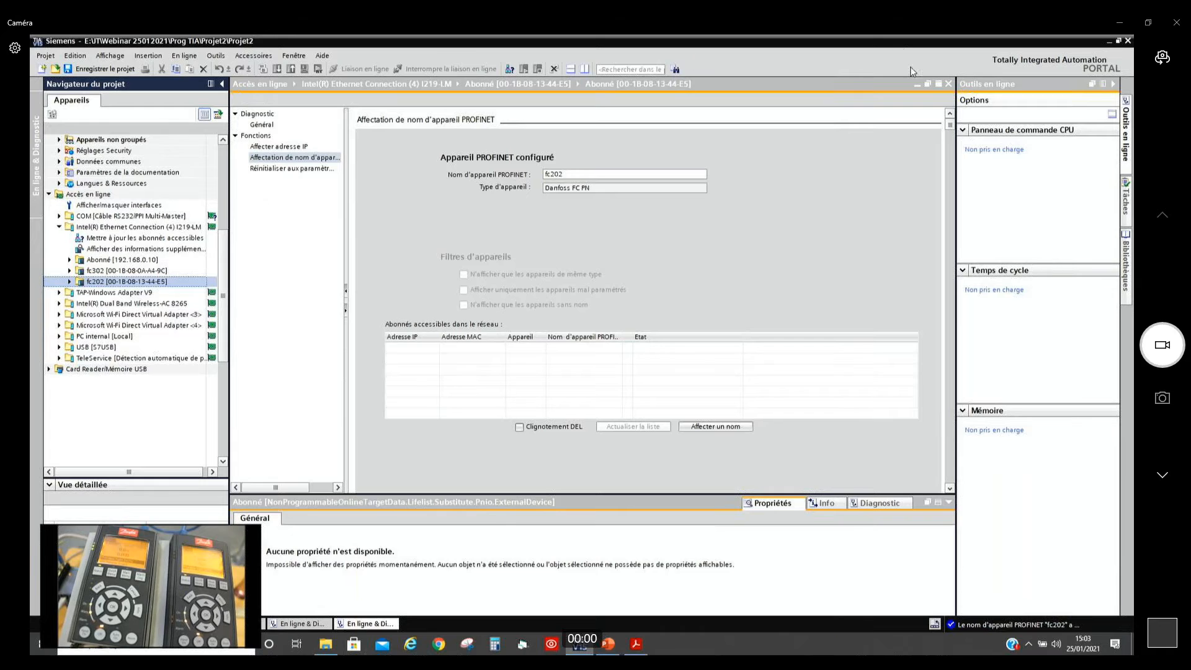
left_click(948, 84)
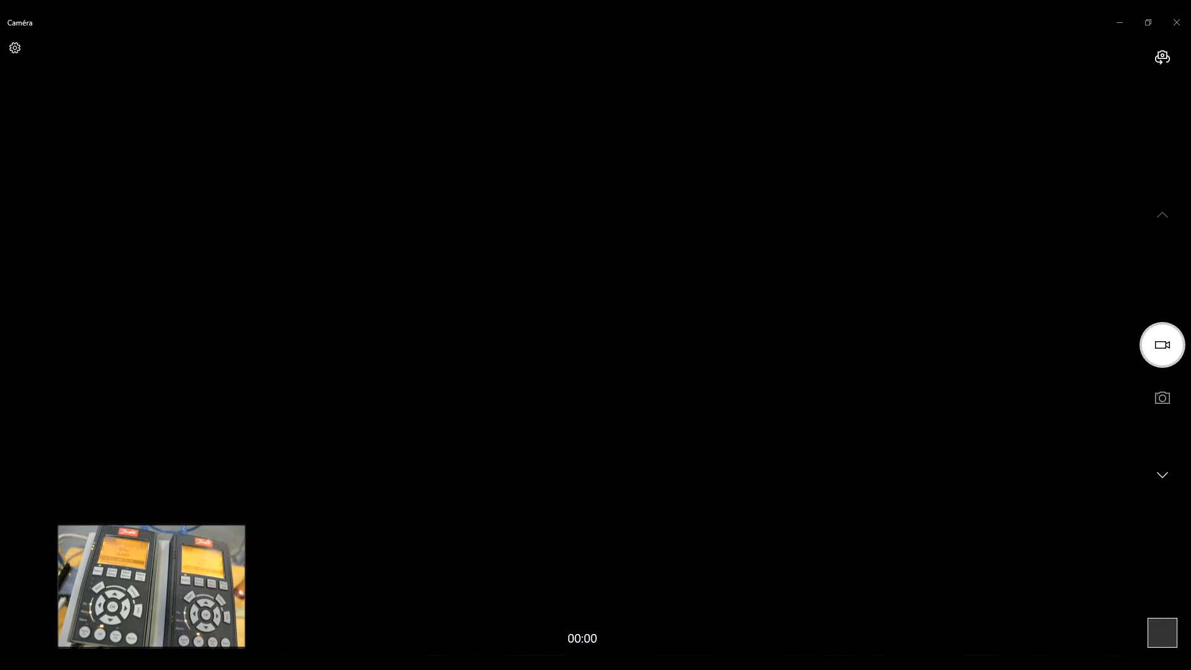
left_click(949, 84)
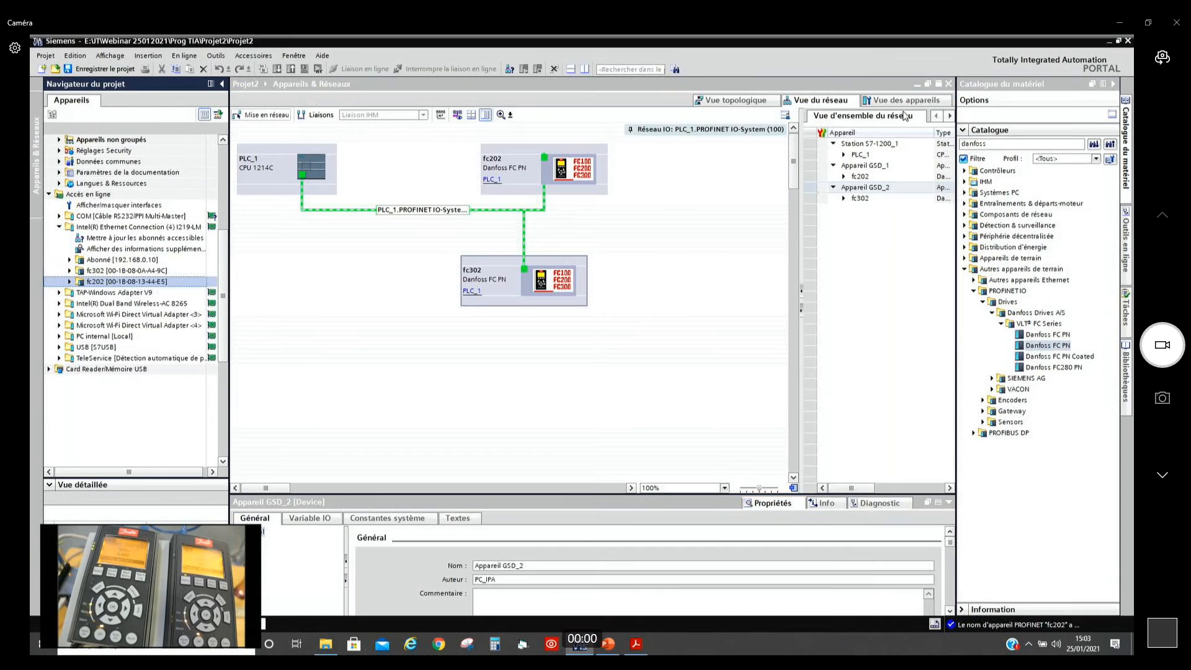
Step: Search for compatible devices for PLC_1 and load its configuration into the CPU 1214C at 192.168.0.10
left_click(274, 186)
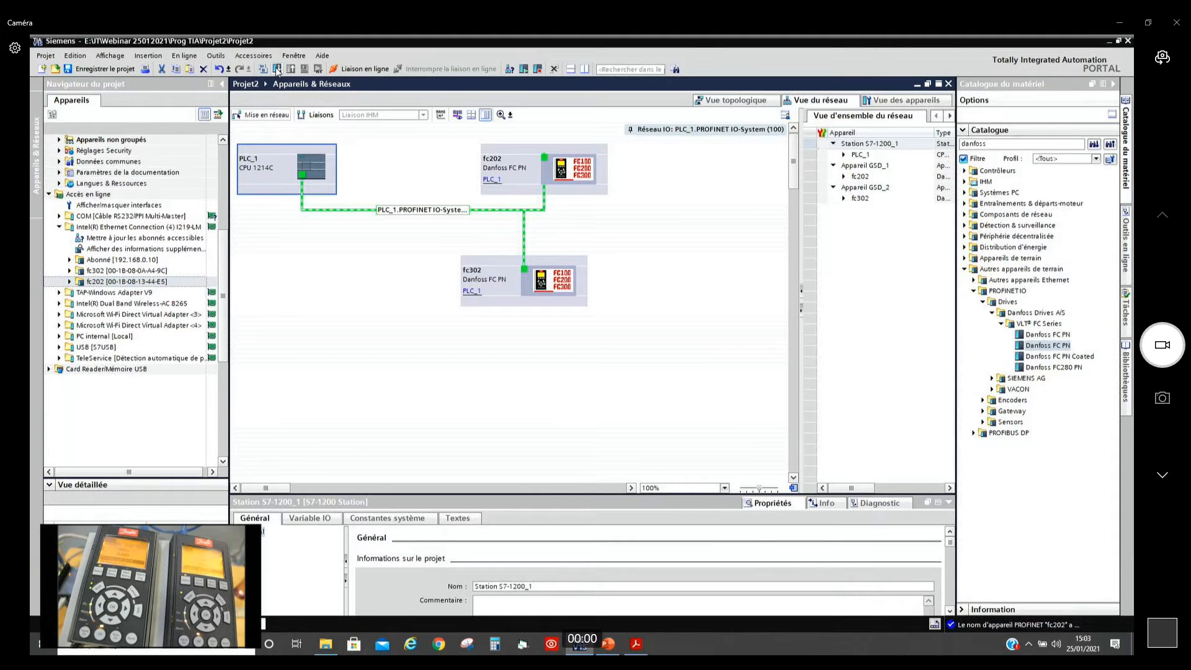
left_click(277, 69)
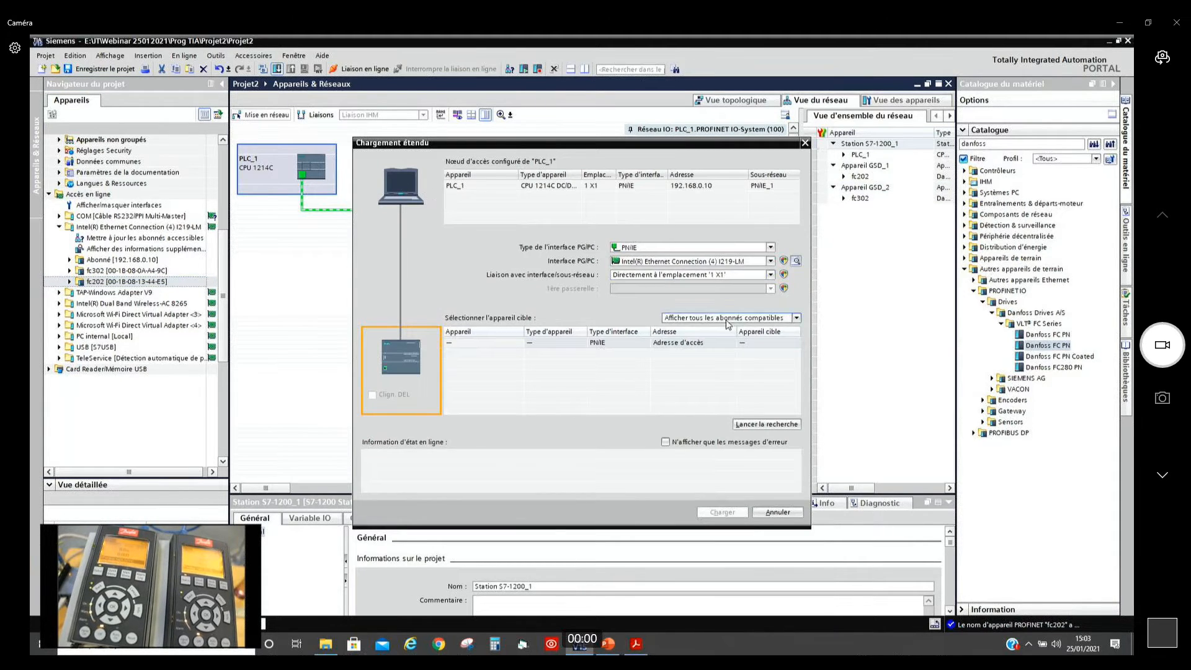
left_click(768, 428)
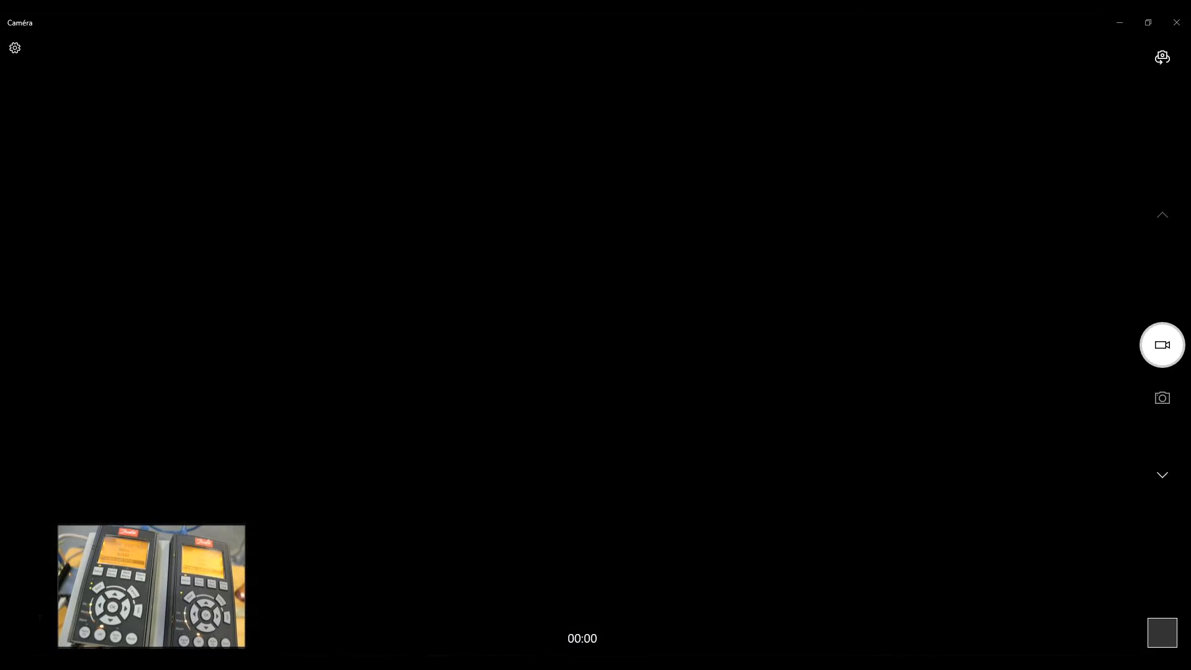
left_click(717, 511)
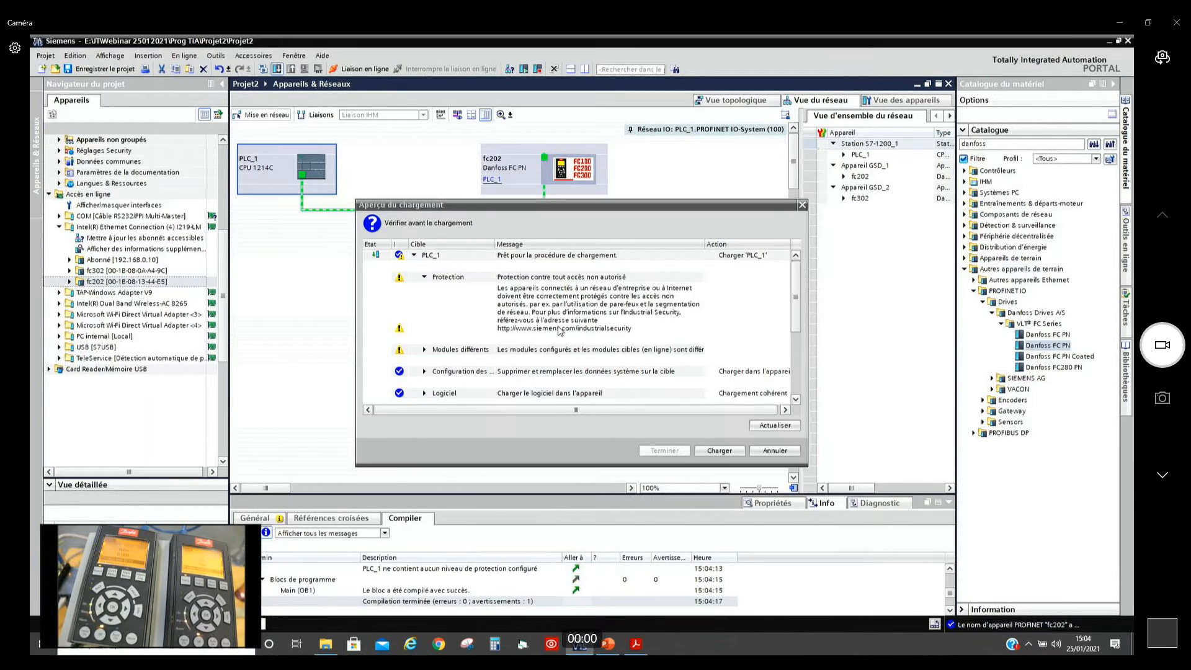
left_click(714, 451)
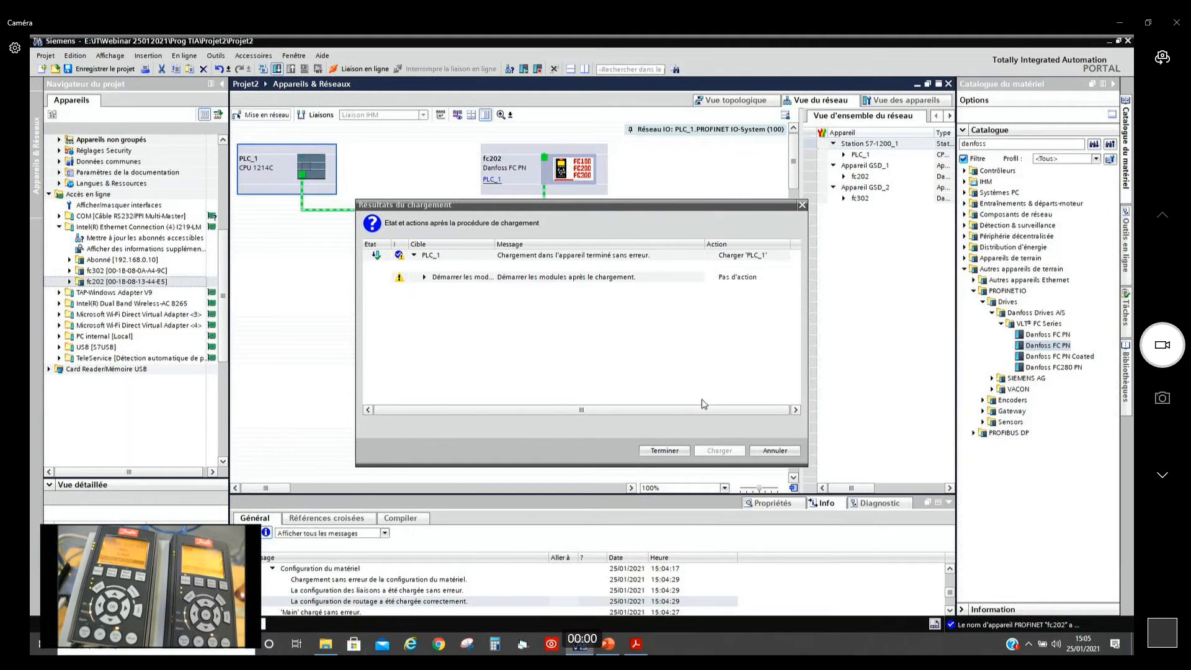
Step: Set the post-load action to start the module and finish loading PLC_1
left_click(777, 281)
left_click(784, 276)
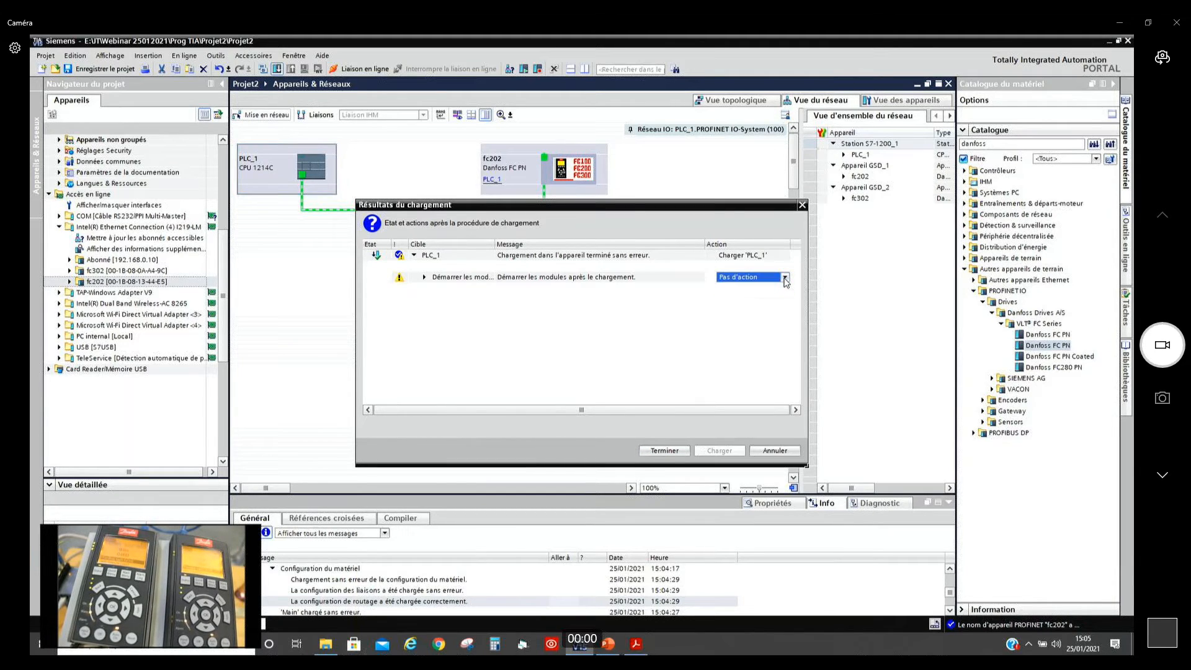
left_click(771, 294)
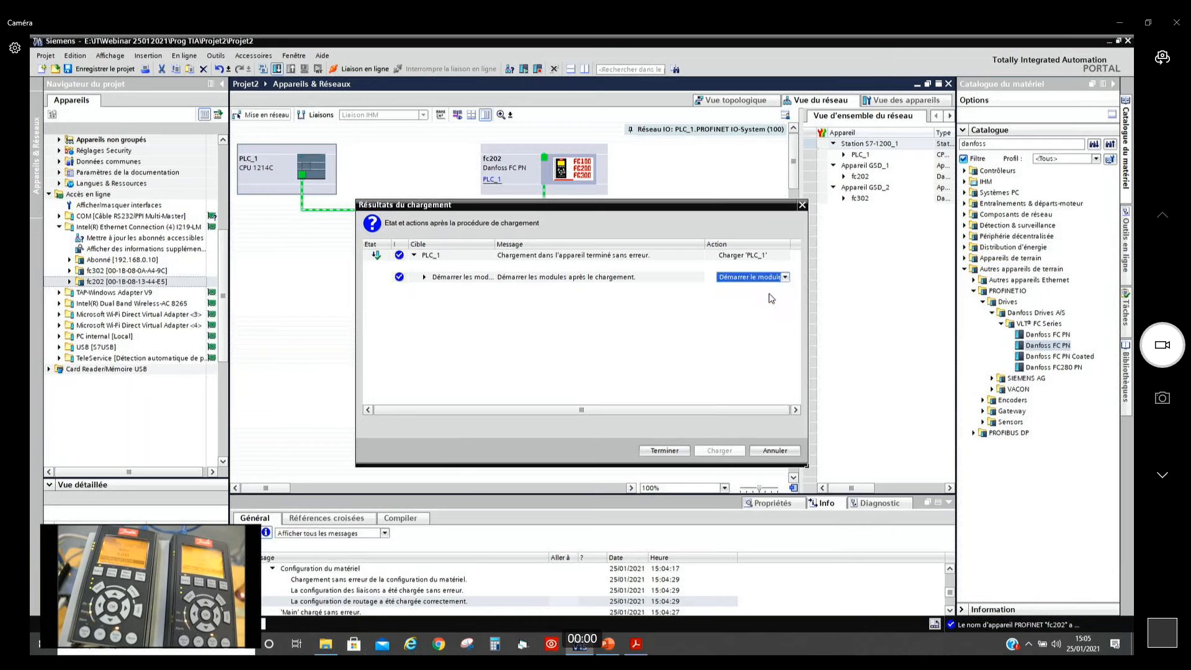
left_click(660, 451)
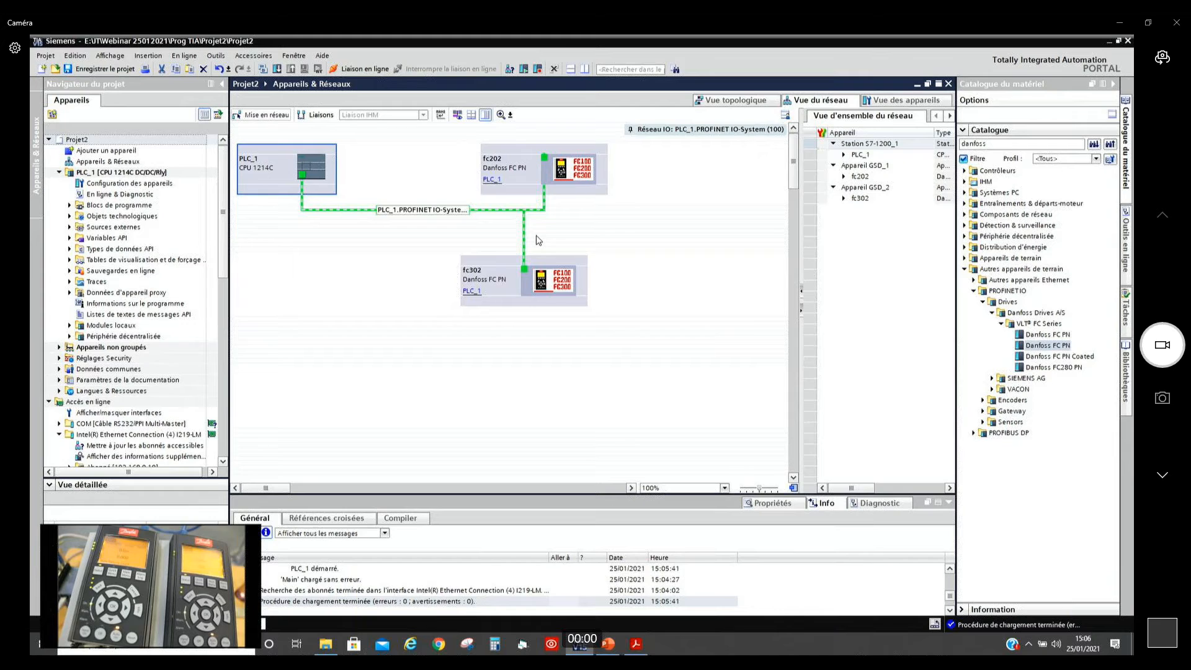
Step: Switch to the Acrobat Reader guide and read on from the CPU loading page past page 21
key("alt+Tab")
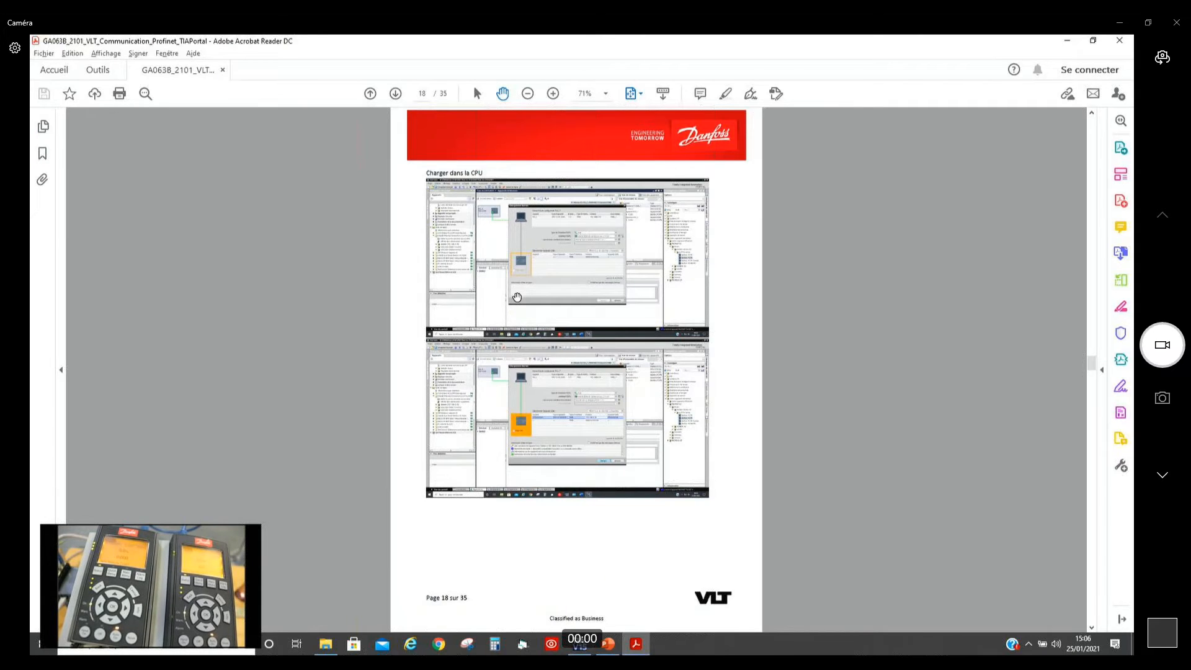
scroll(517, 297, "down", 2)
scroll(517, 297, "down", 4)
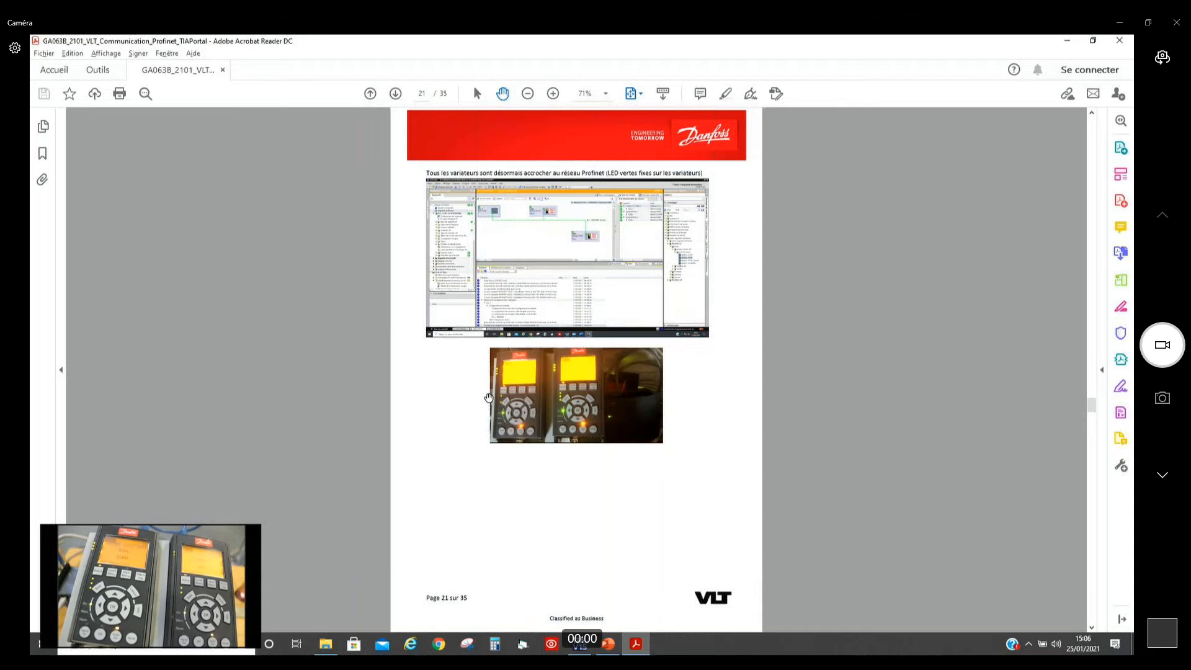
scroll(489, 398, "down", 1)
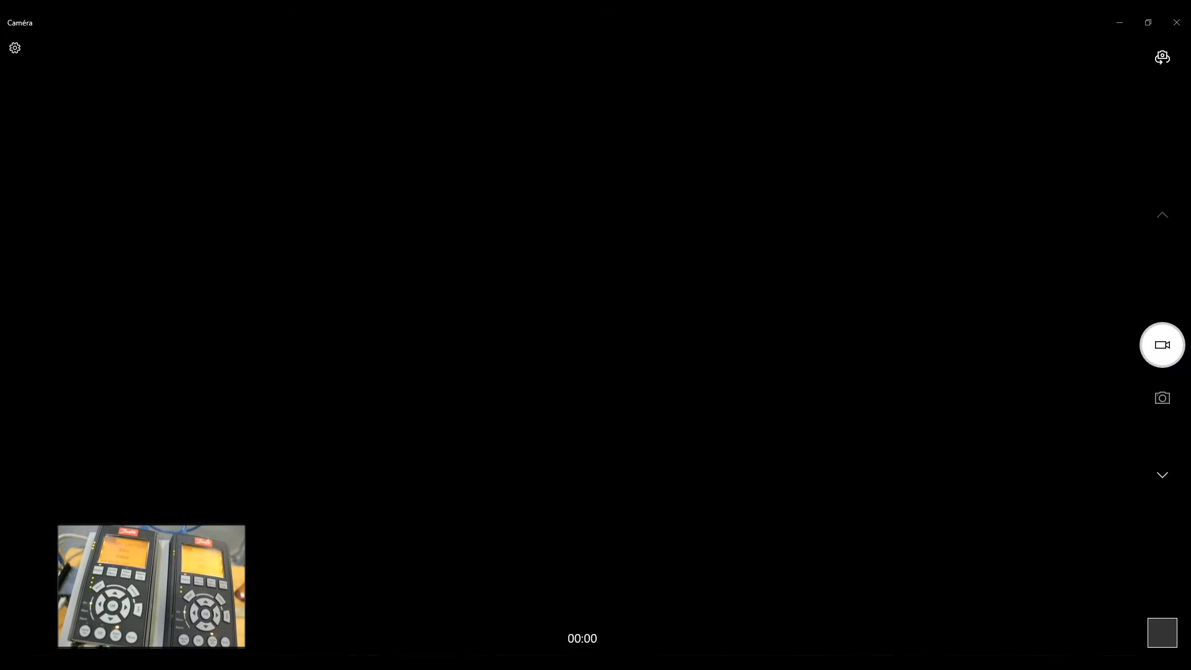
Step: Read on in the guide to page 25, the Tool Calling Interface – MCT10 section
scroll(489, 397, "down", 1)
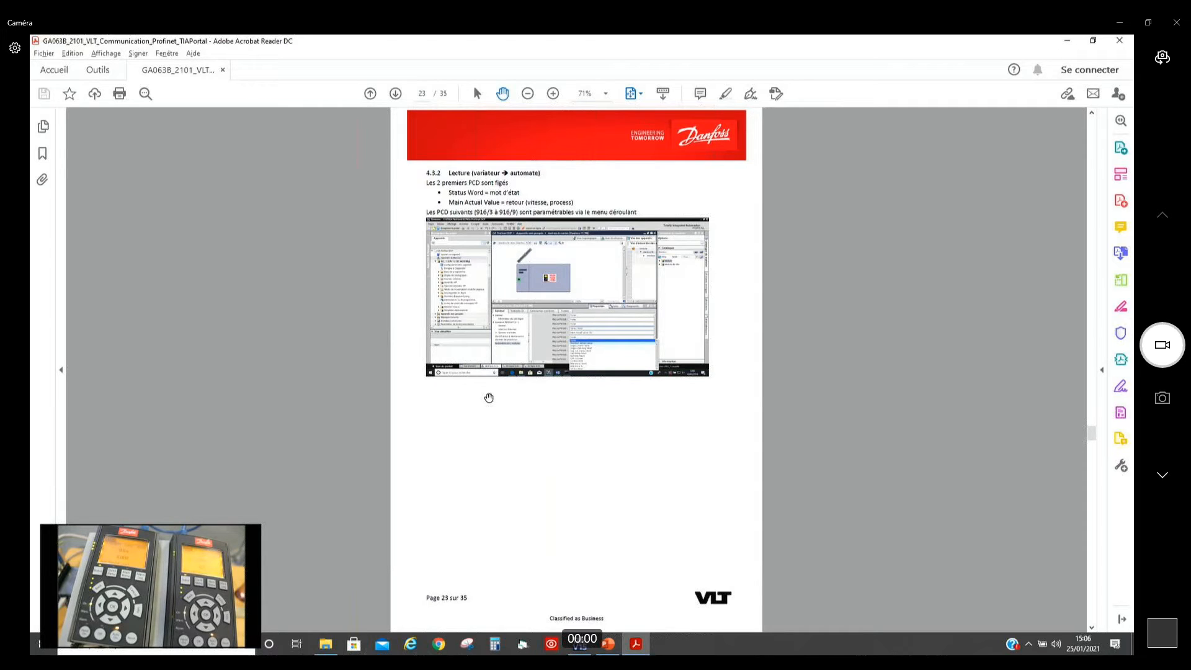
scroll(489, 397, "down", 1)
scroll(489, 397, "down", 1)
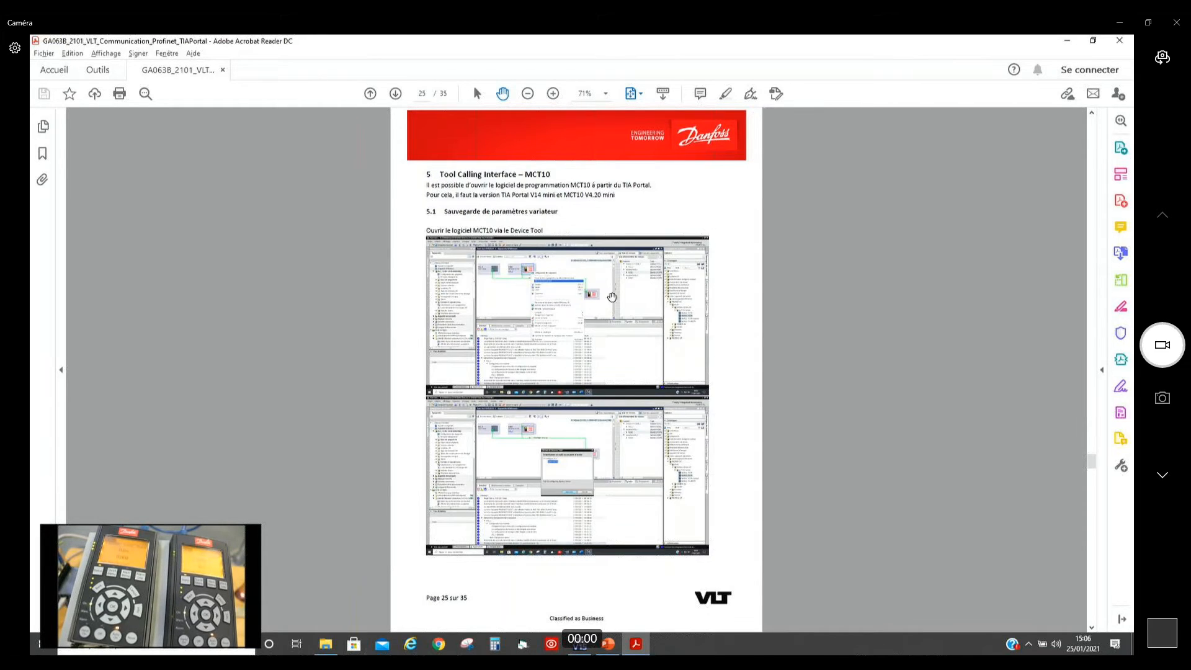
Step: Return to TIA Portal and start the Device Tool for drive fc202 with the Open MCT10 option
key("alt+Tab")
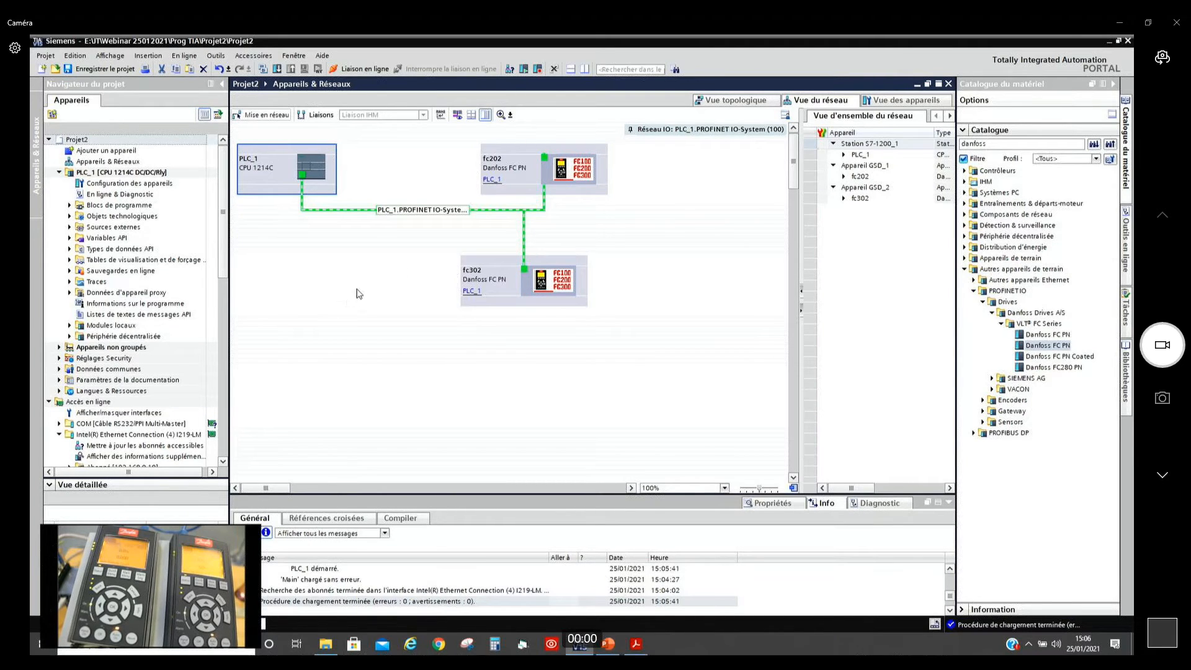
right_click(567, 181)
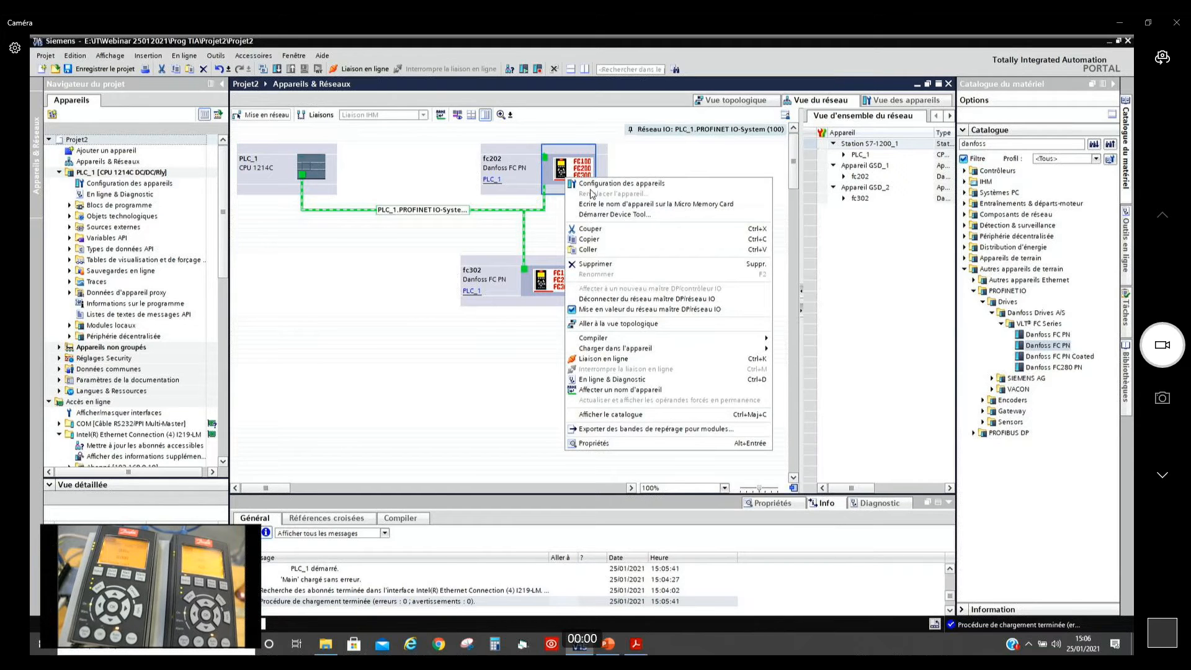
left_click(632, 215)
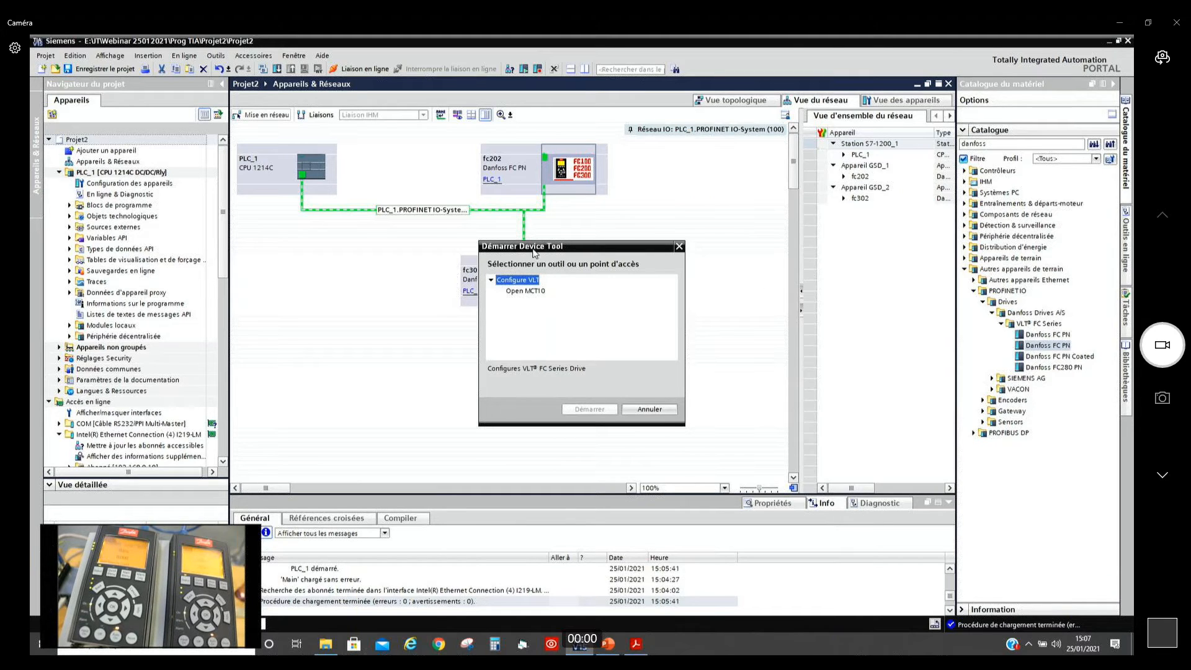
left_click(525, 292)
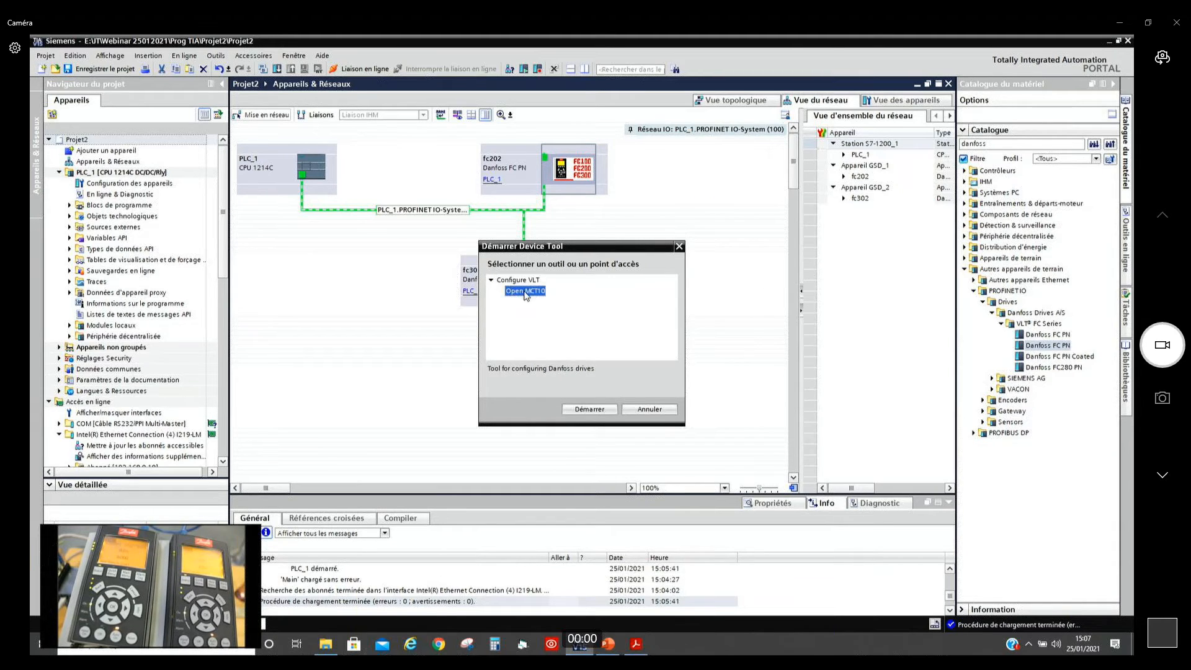
left_click_drag(594, 253, 706, 237)
left_click(714, 392)
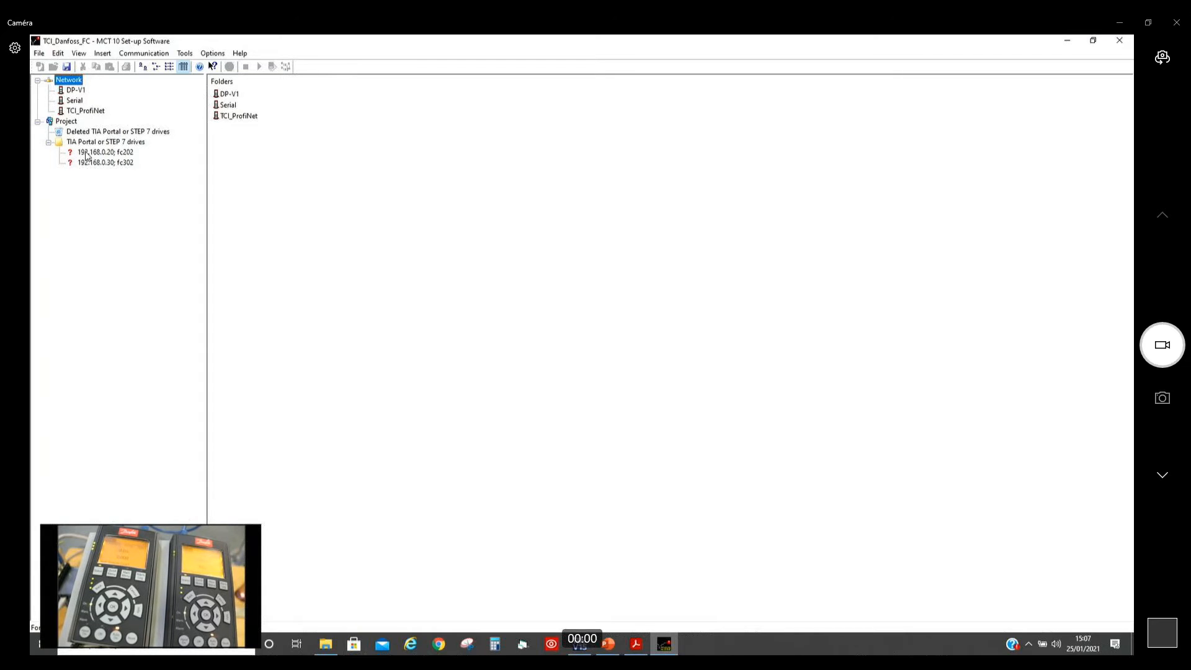
Step: Identify all project drives from the network and scan the TCI_ProfiNet bus for connected drives
left_click(87, 155)
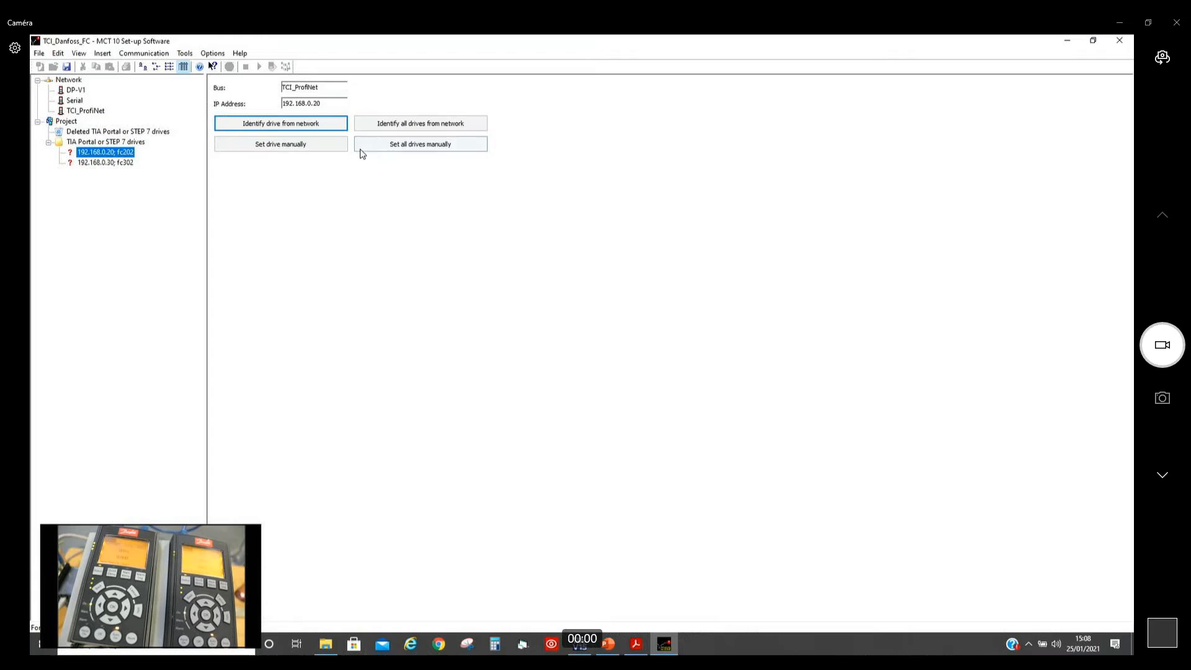
left_click(400, 127)
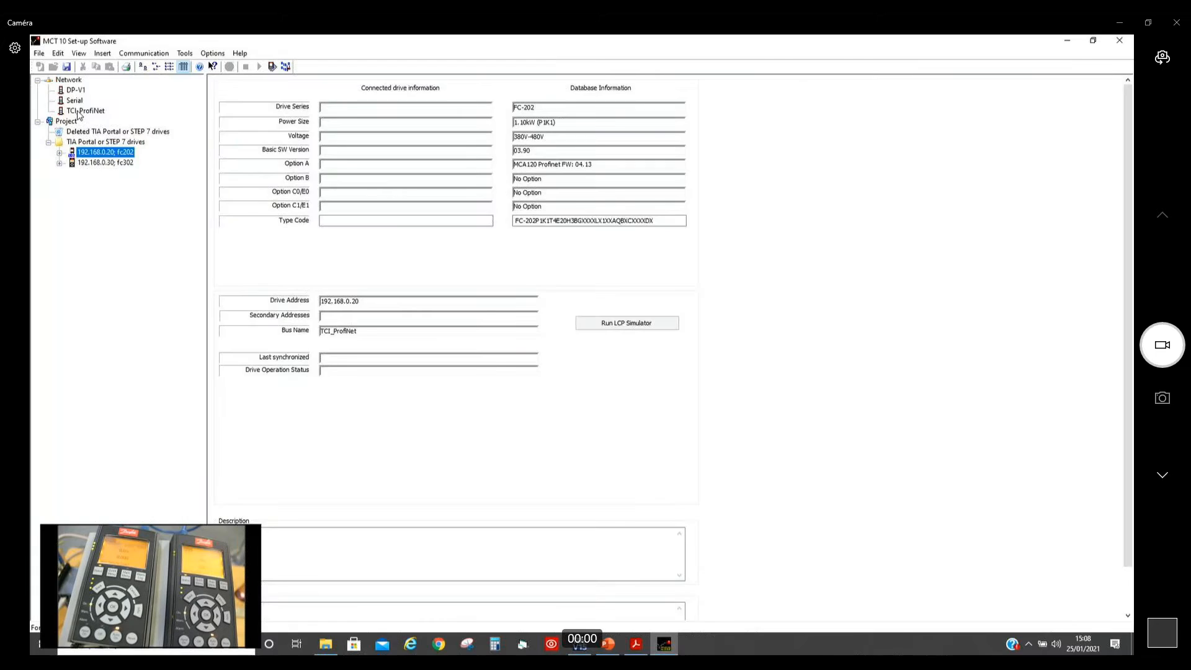
left_click(87, 112)
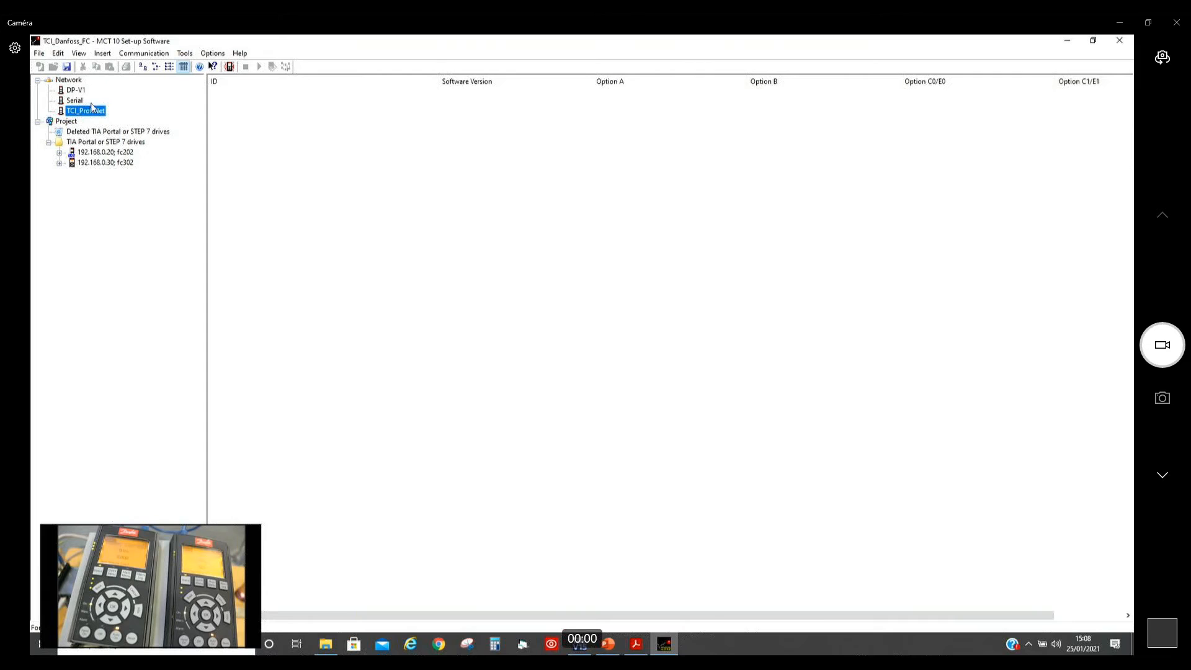
left_click(230, 66)
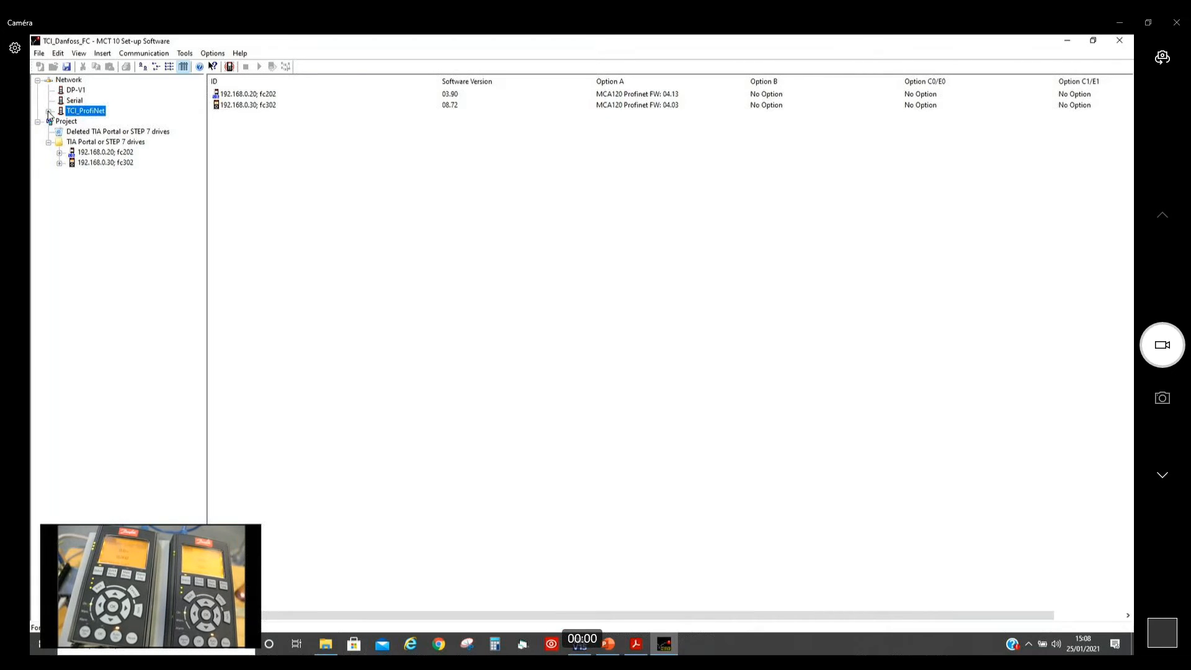
Step: Set parameter 001 Language of the network drive fc202 to [2] Francais in Setup 1
left_click(49, 112)
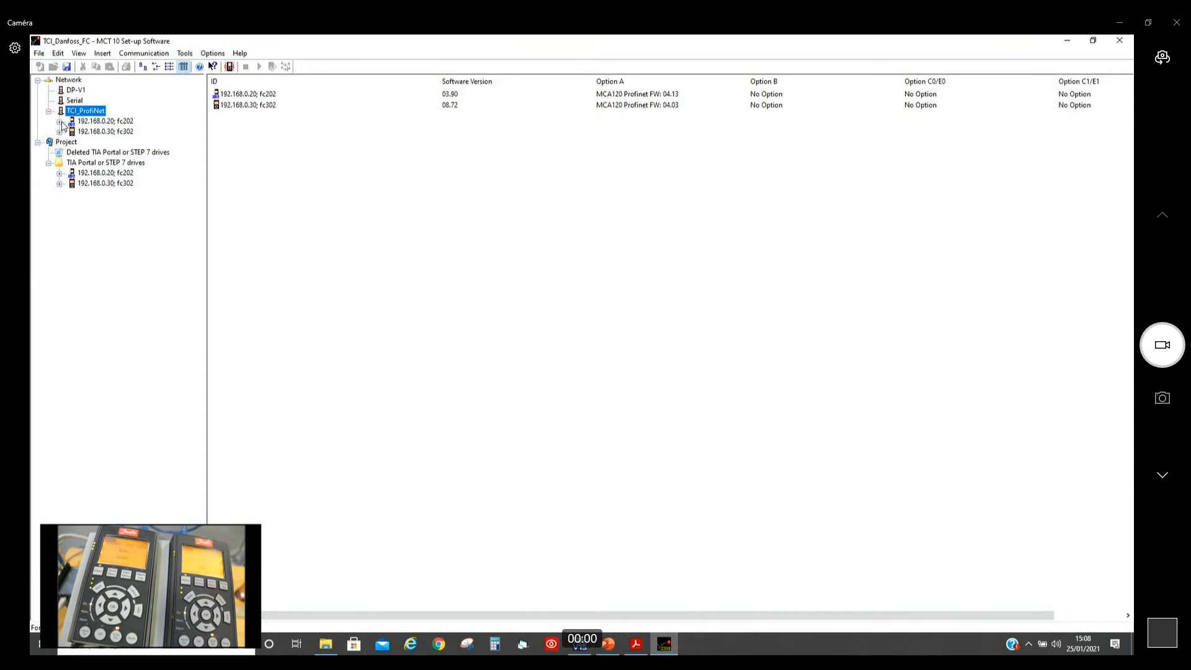
left_click(60, 122)
left_click(70, 143)
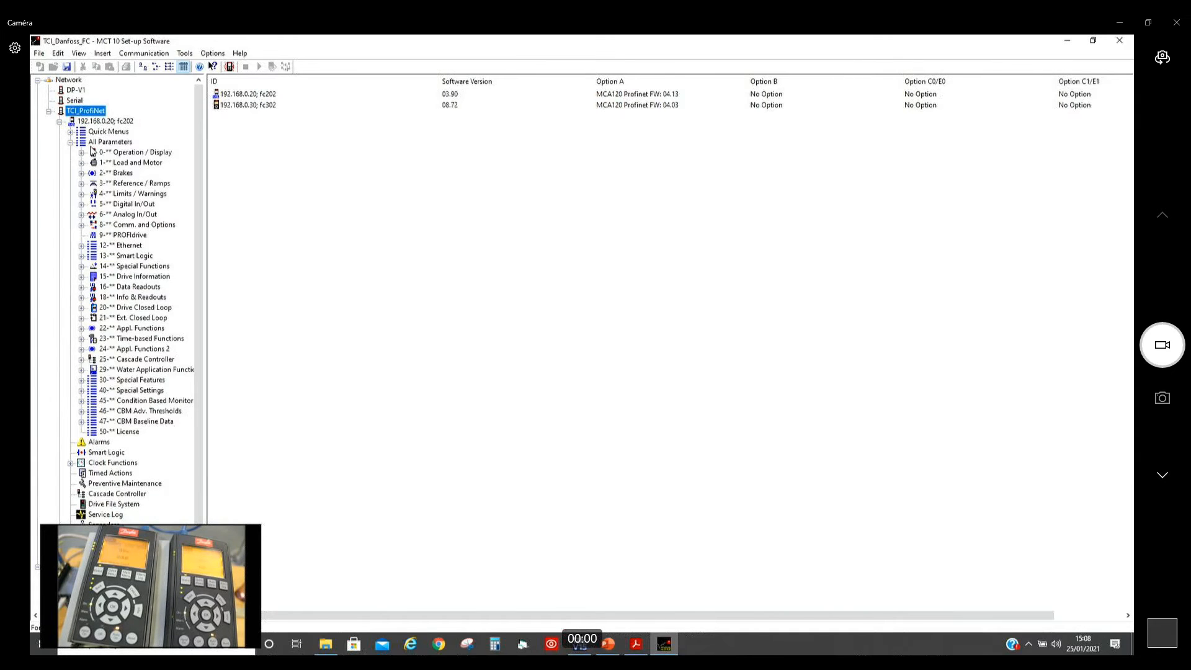
left_click(81, 153)
left_click(126, 173)
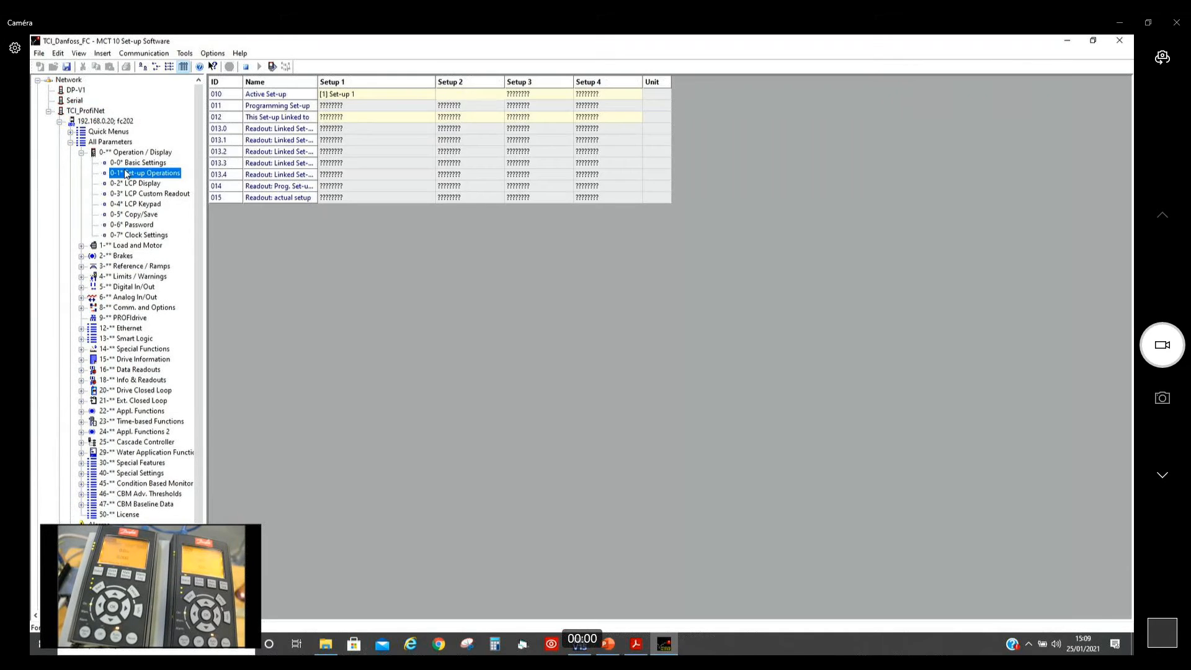
left_click(132, 163)
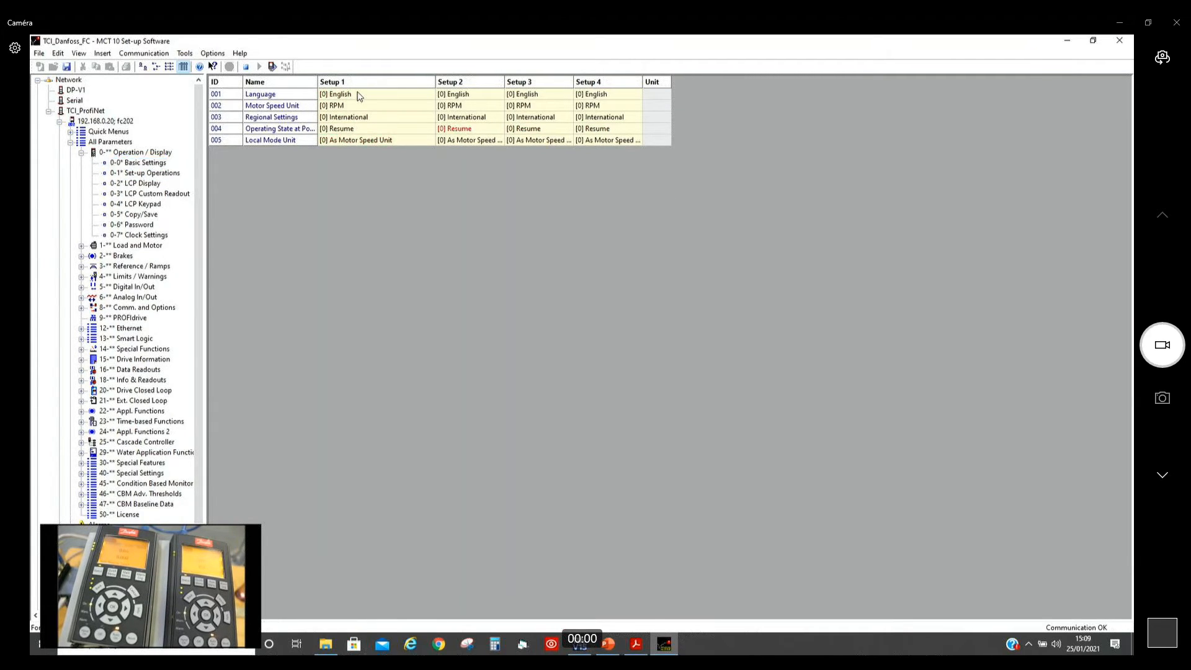
double_click(359, 96)
left_click(432, 288)
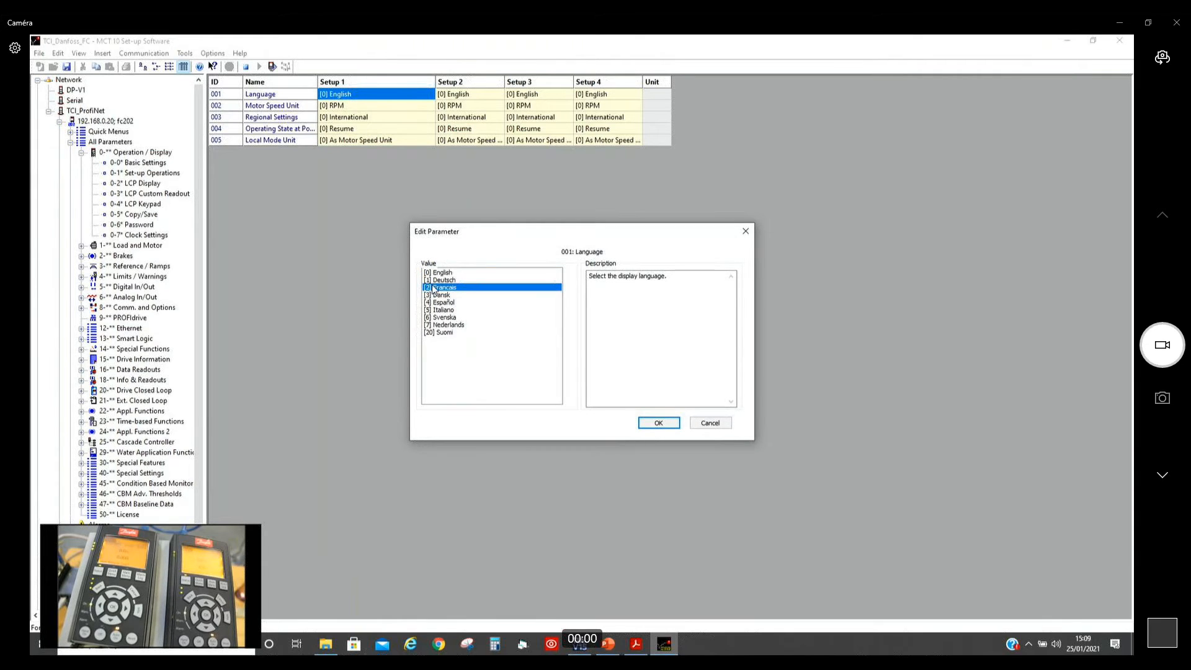
left_click(654, 425)
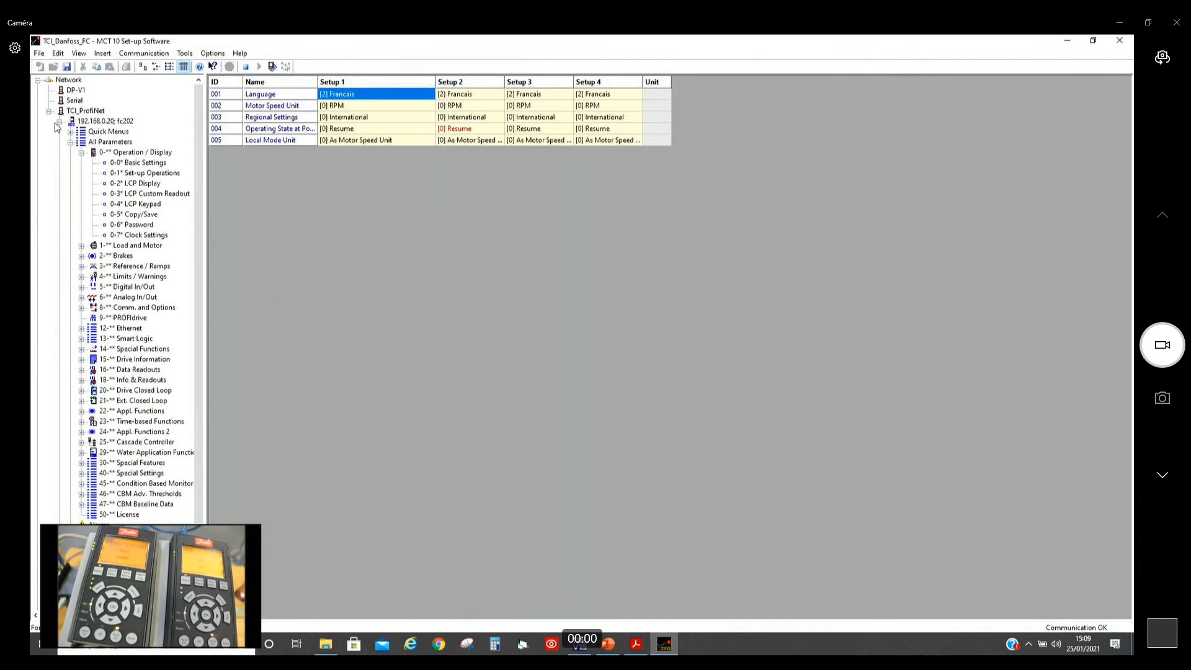
Step: Set parameter 001 Language of the network drive fc302 to [2] Francais in Setup 1
left_click(60, 123)
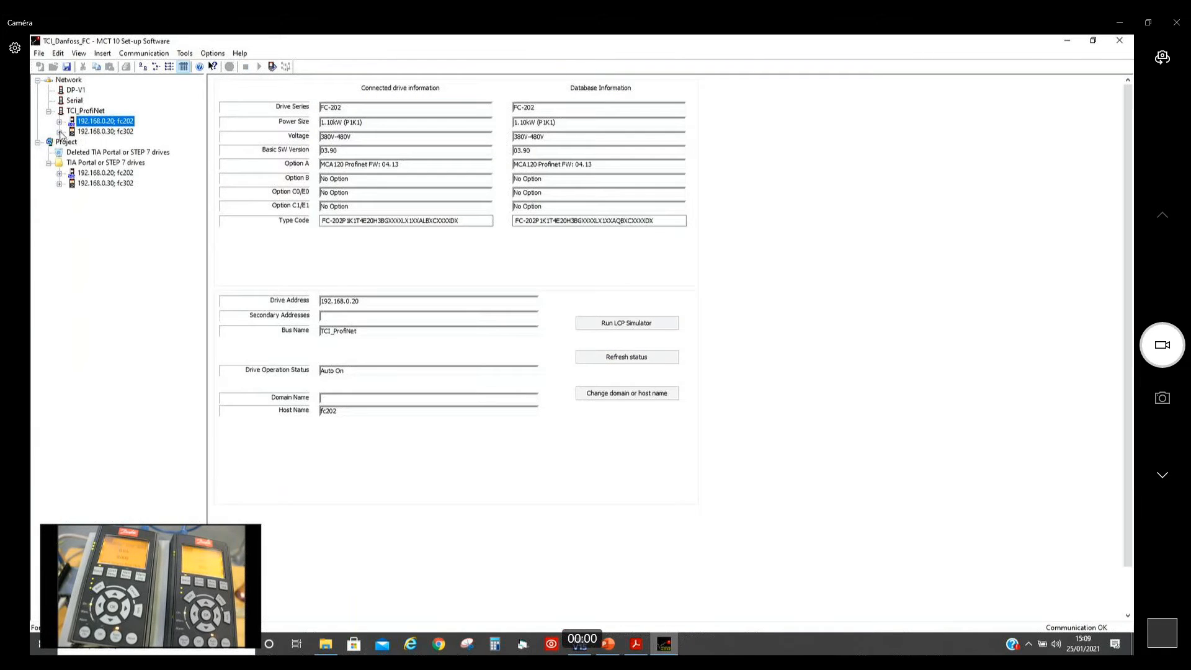
left_click(71, 143)
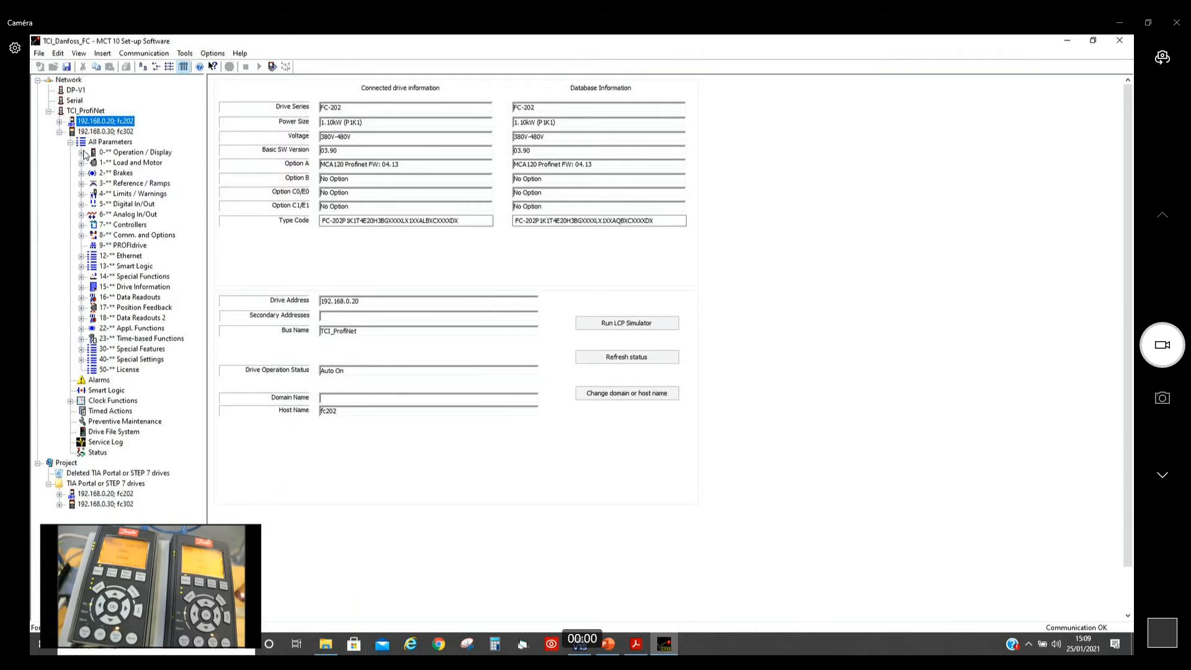
left_click(82, 152)
left_click(115, 163)
double_click(426, 100)
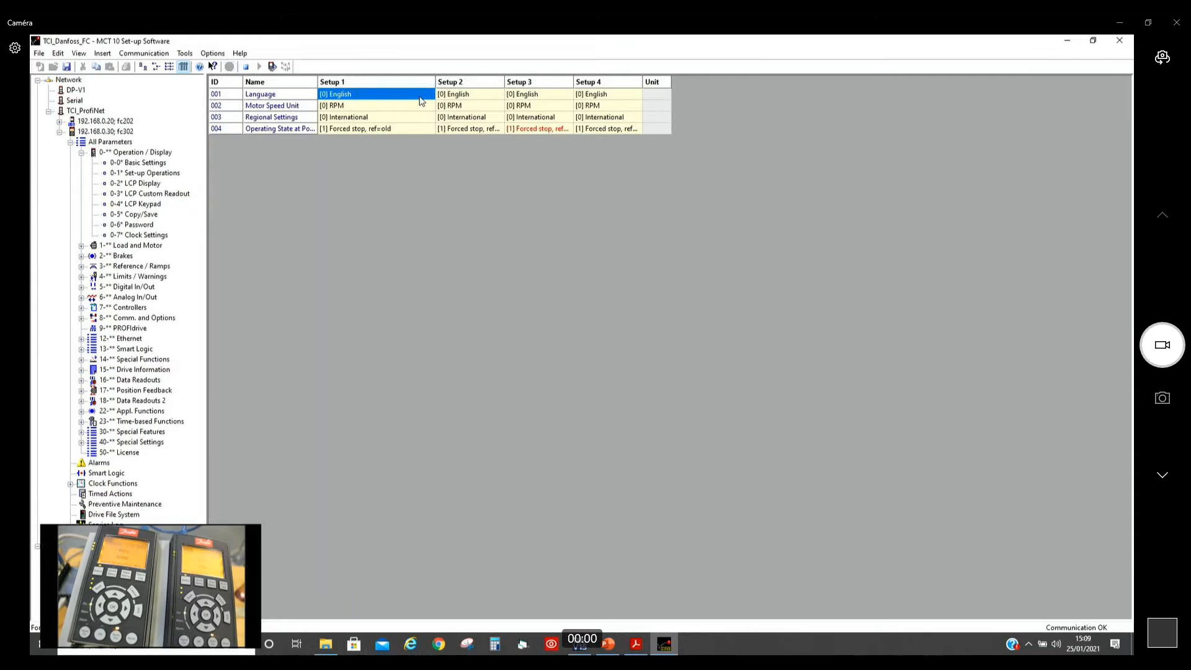
left_click(441, 287)
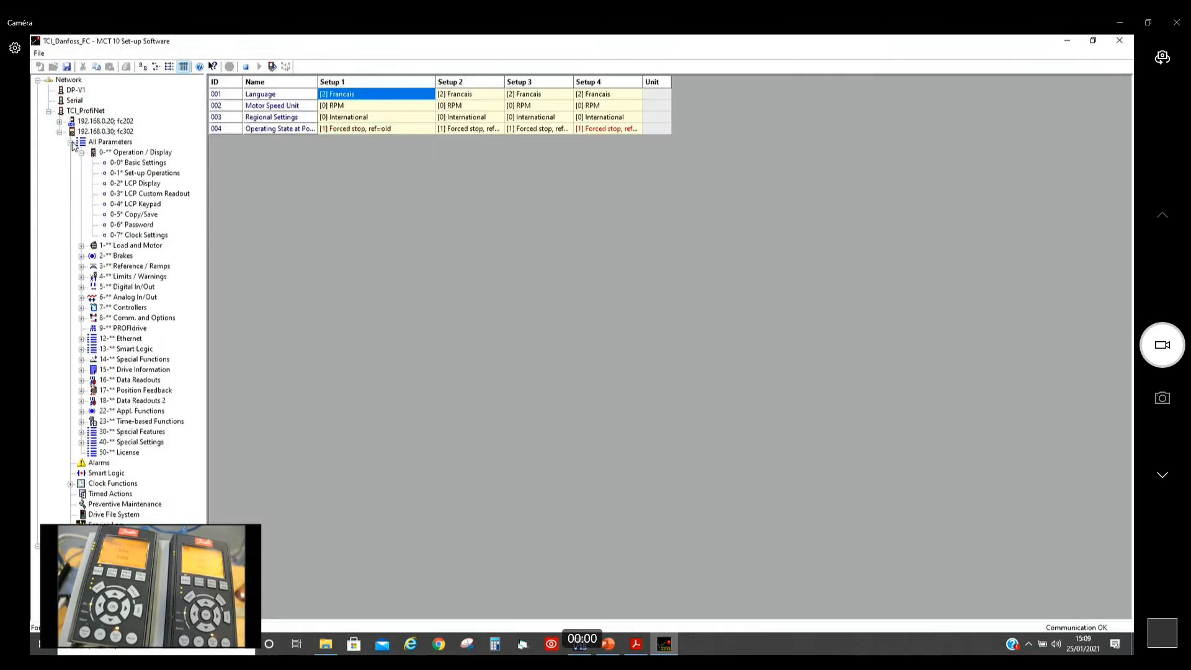
left_click(70, 142)
left_click(60, 132)
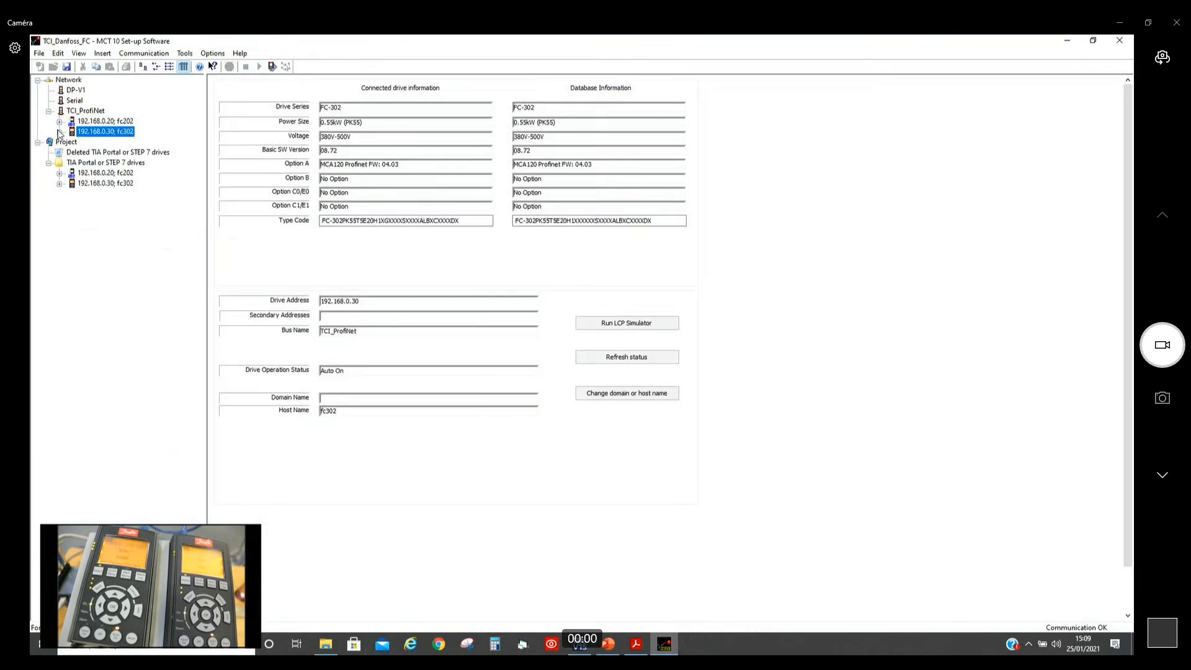
Step: Set fc202's LCP Display parameter 024 Display Line 3 Large to [37] Display Text 1 in Setup 1
left_click(59, 123)
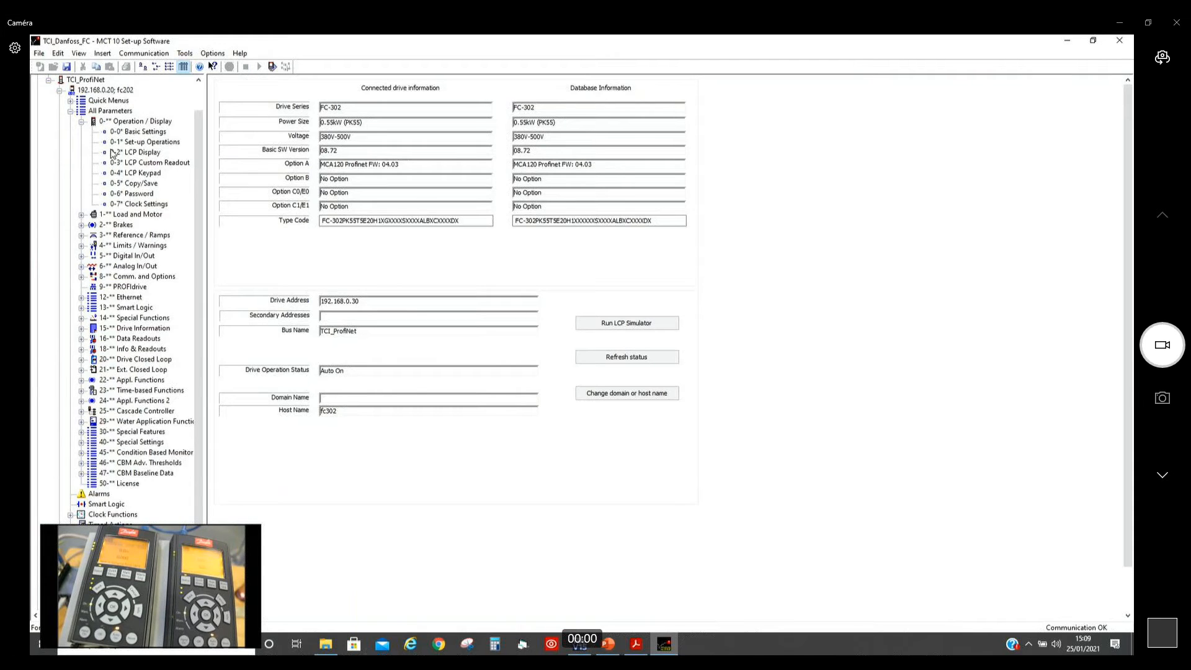
left_click(130, 164)
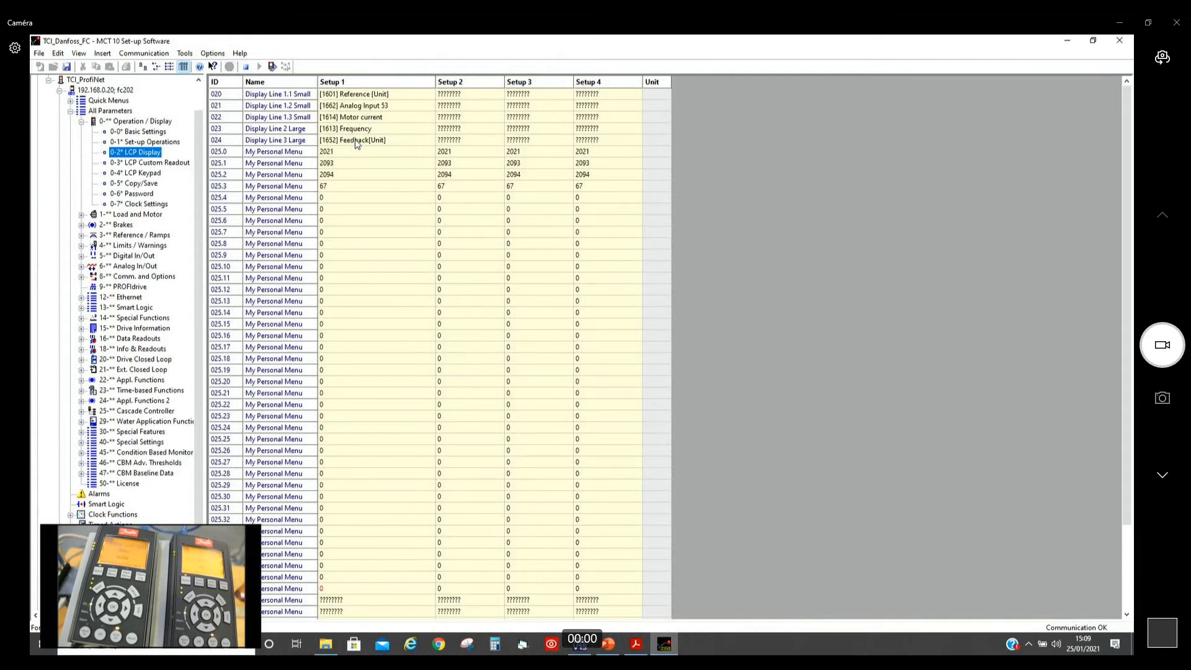
double_click(356, 140)
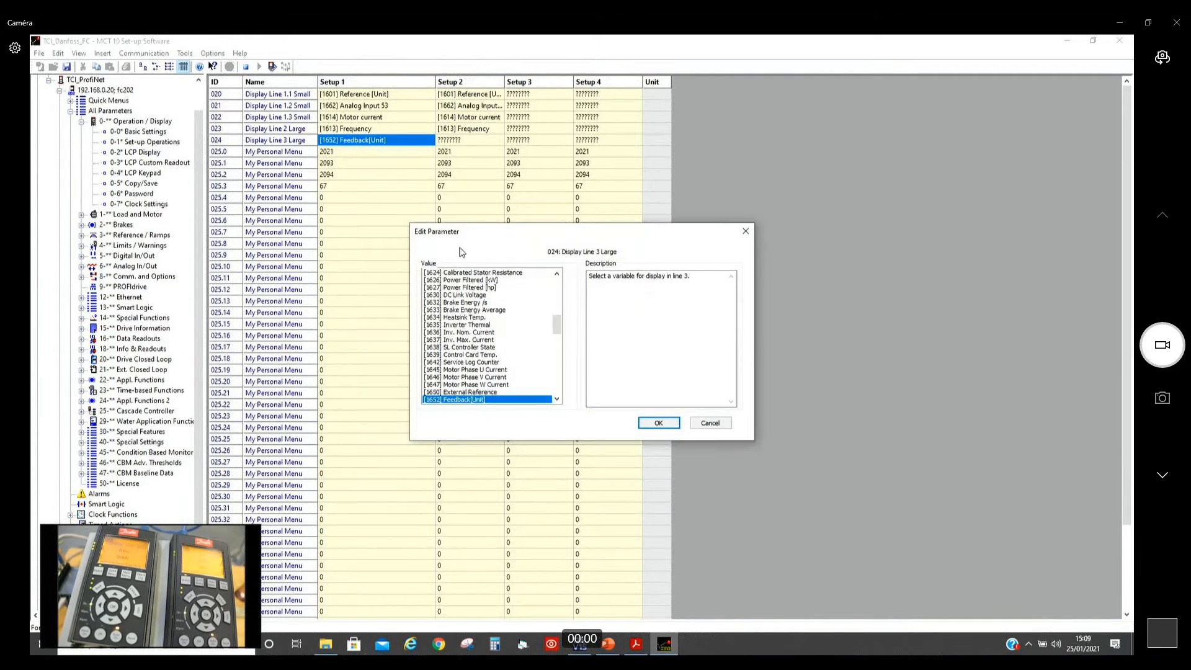
key("3")
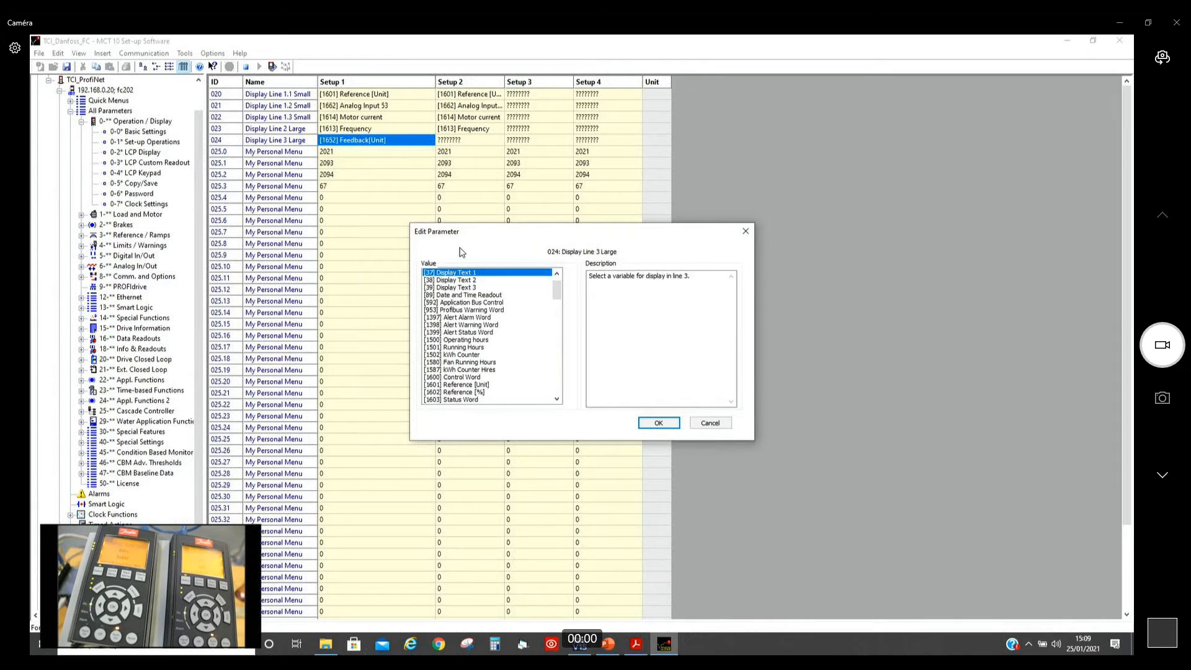
key("Return")
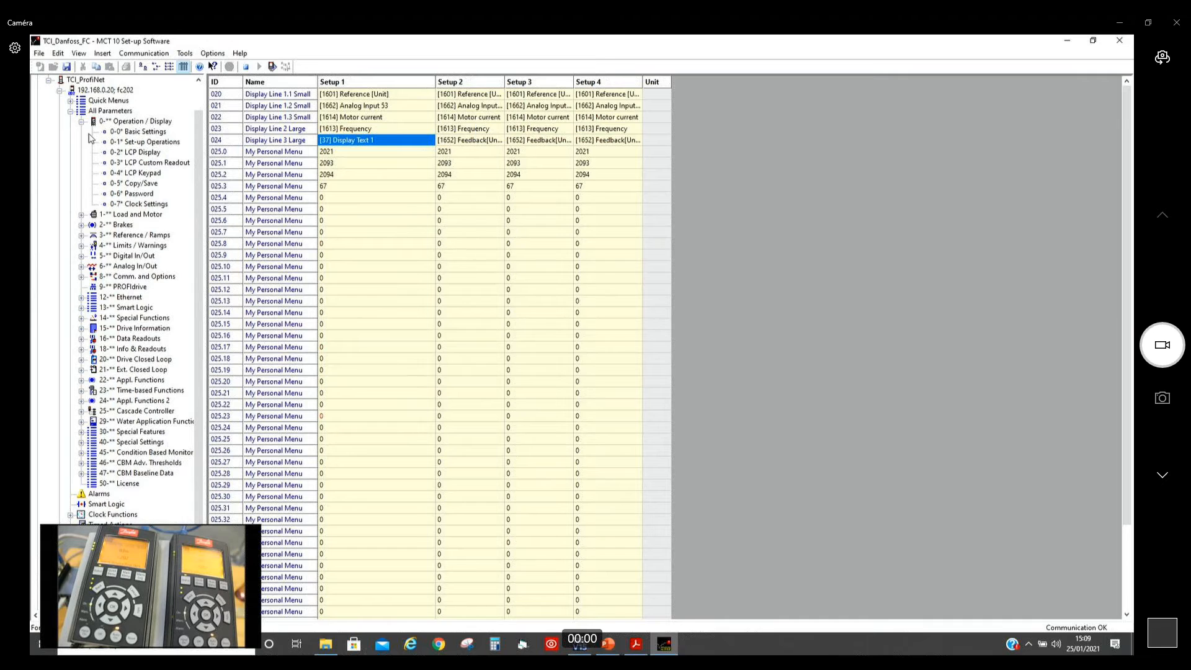
left_click(82, 122)
left_click(70, 132)
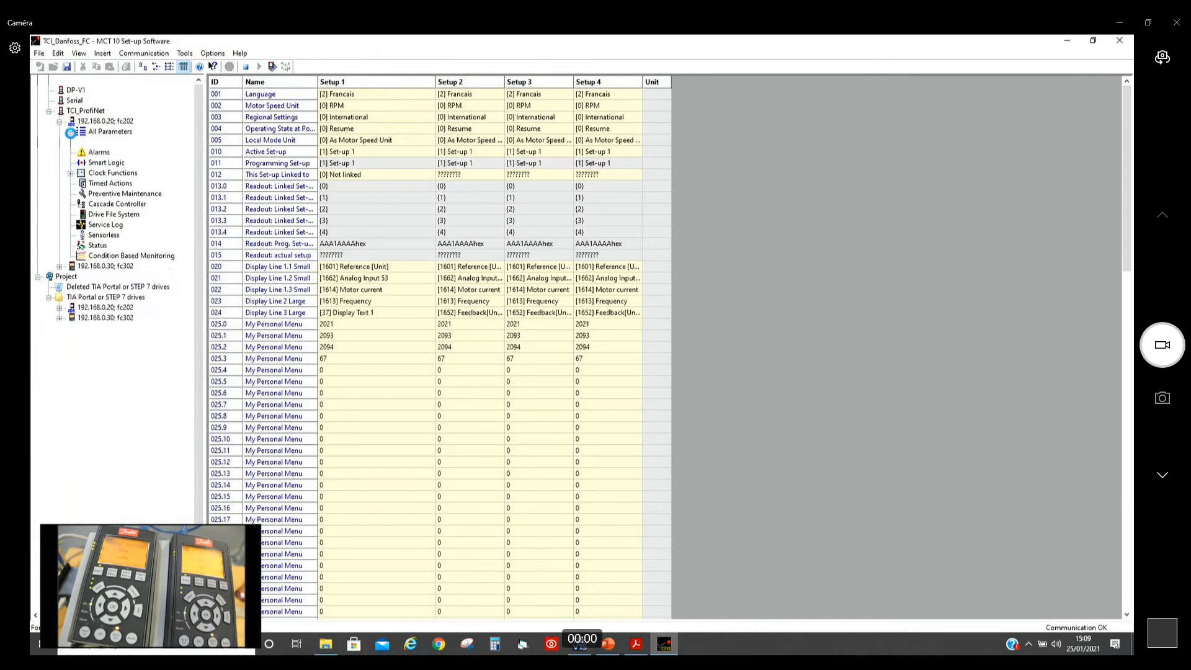
left_click(59, 121)
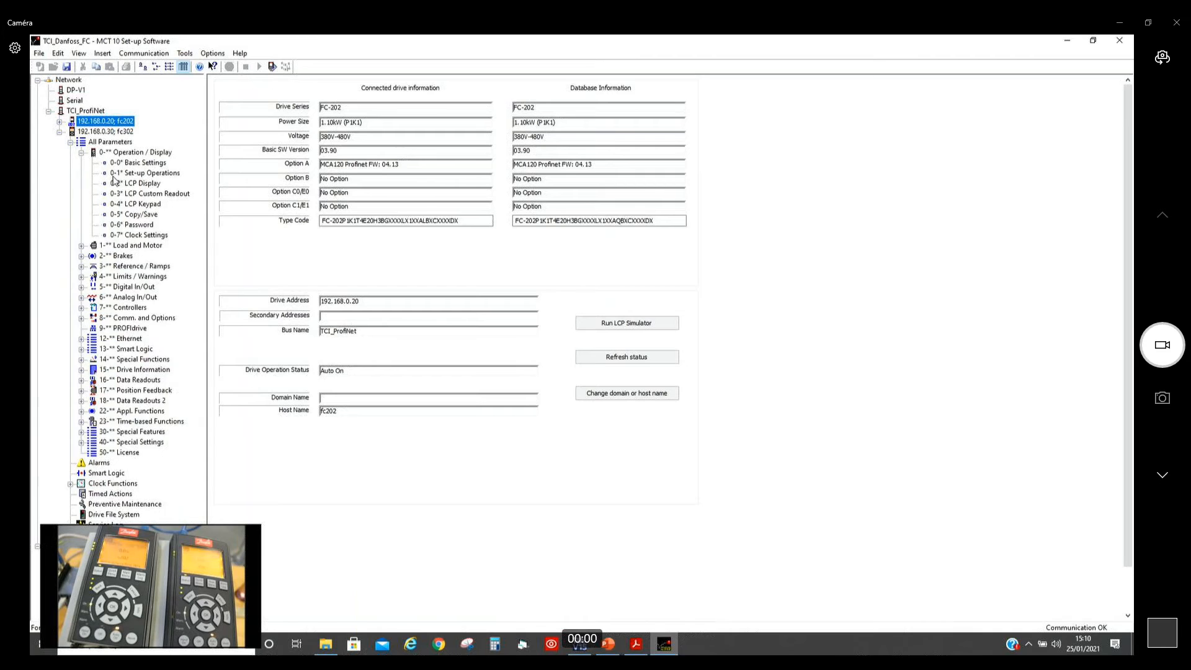
Step: Set fc302's LCP Display parameter 024 Display Line 3 Large to [37] Display Text 1 in Setup 1
left_click(137, 183)
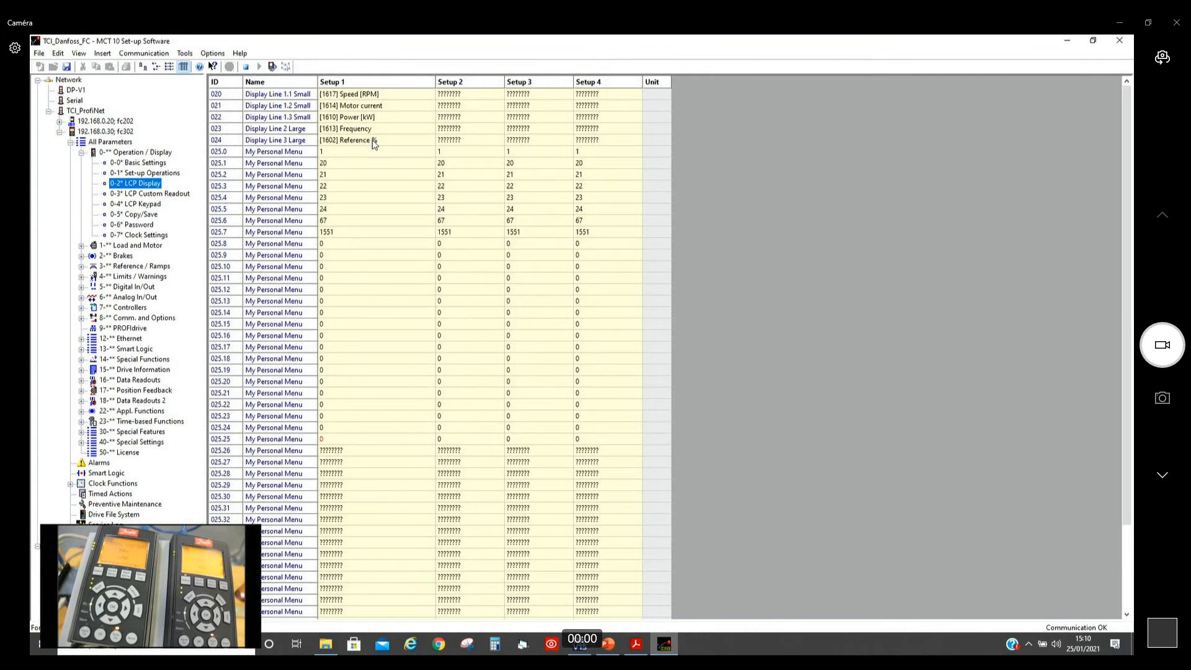
double_click(374, 141)
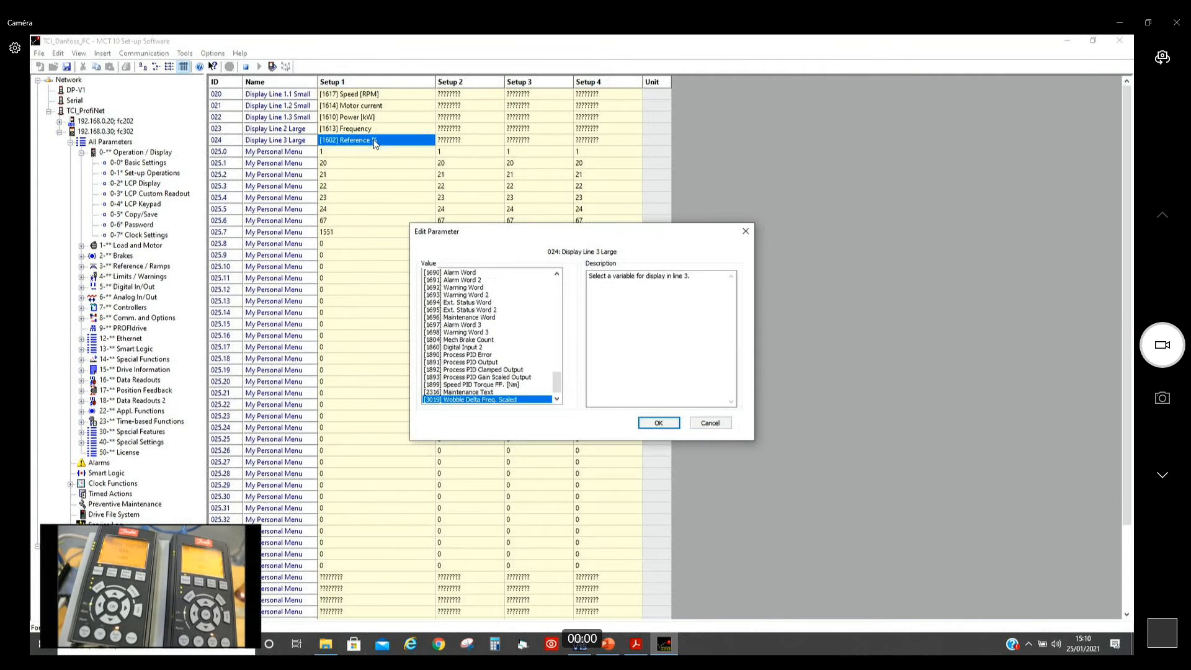
key("3")
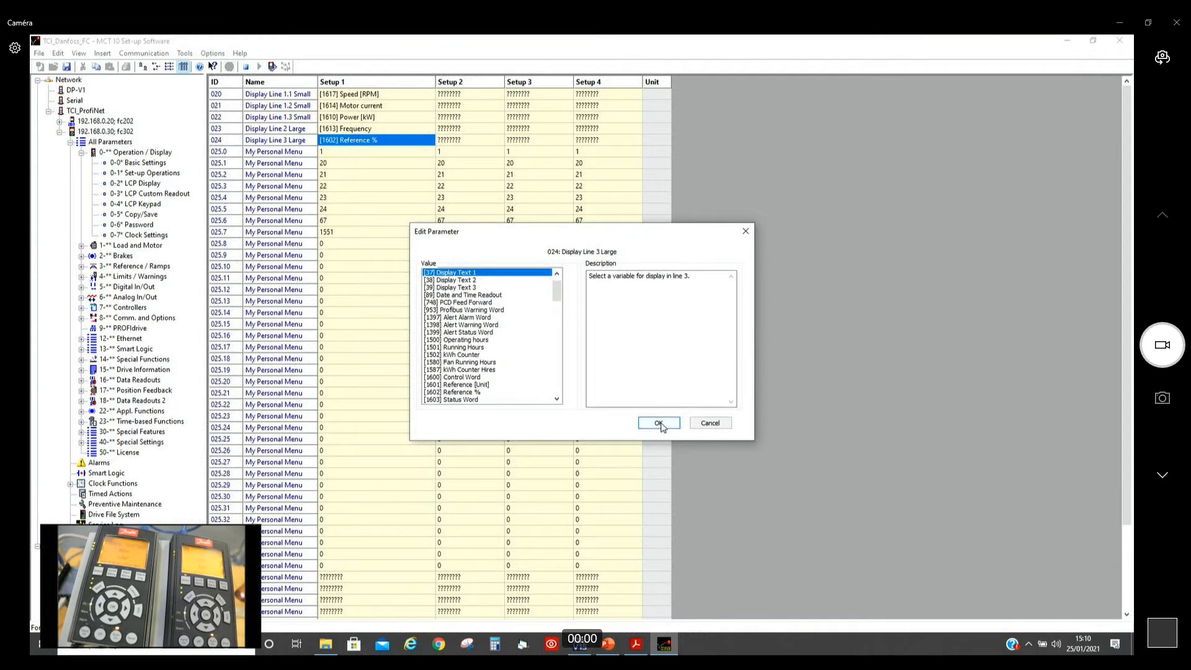
left_click(660, 424)
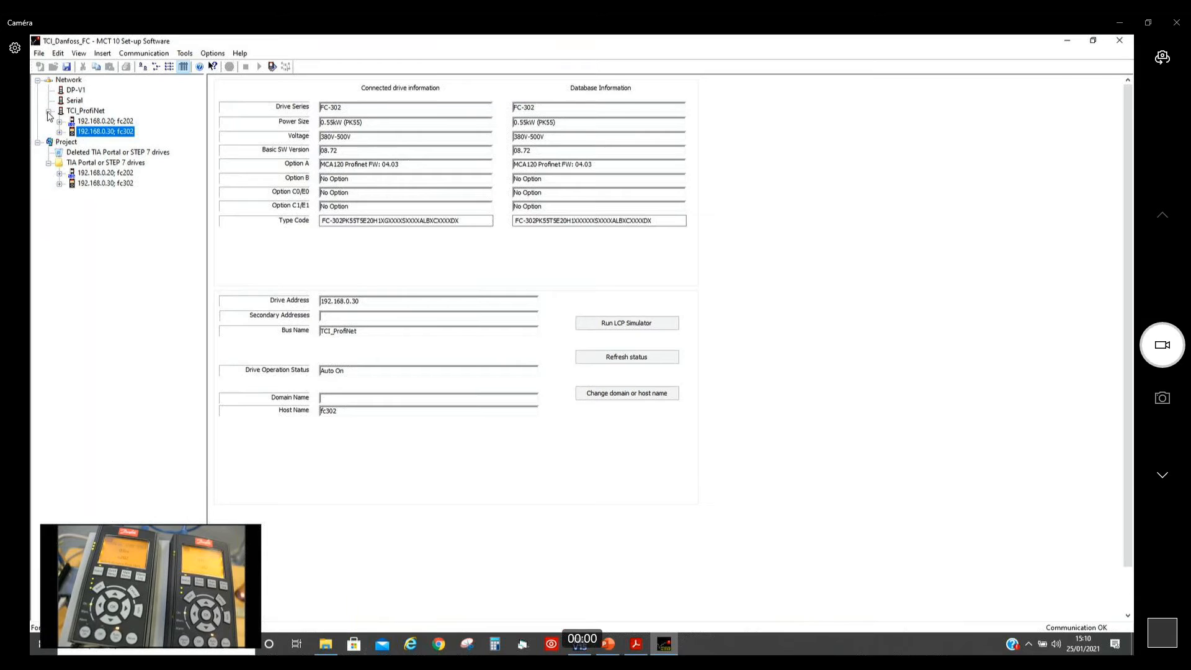
Step: Read the parameters from both drives, fc202 and fc302, into the project's TIA Portal or STEP 7 drives folder
left_click(48, 113)
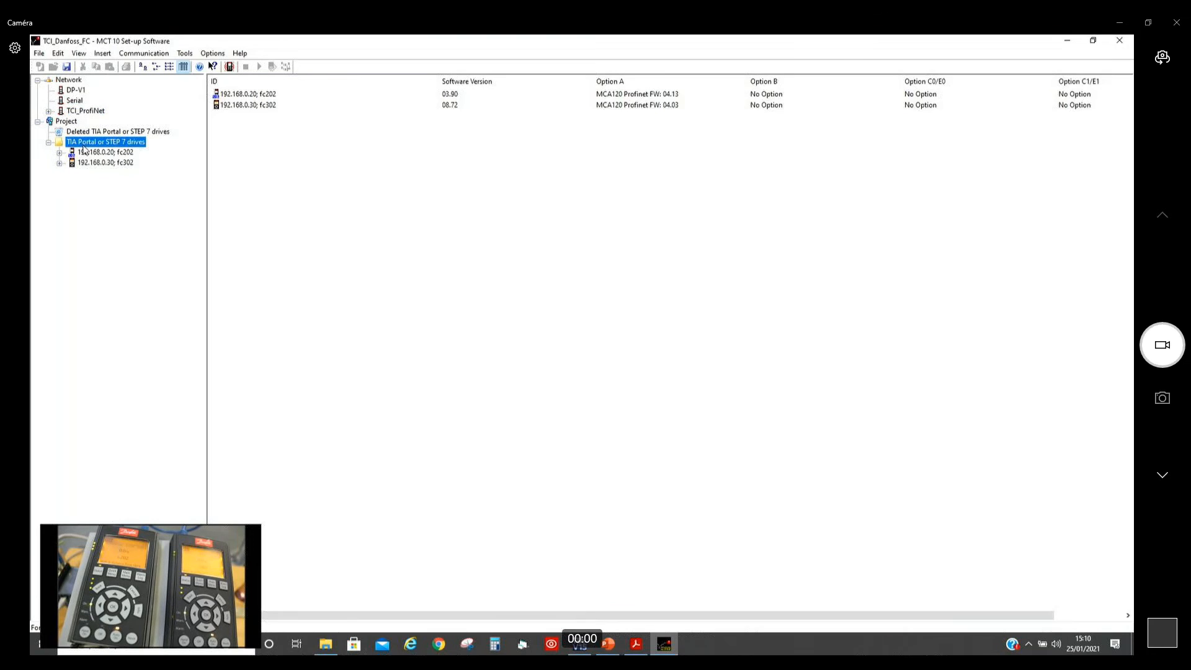
left_click(85, 148)
right_click(85, 147)
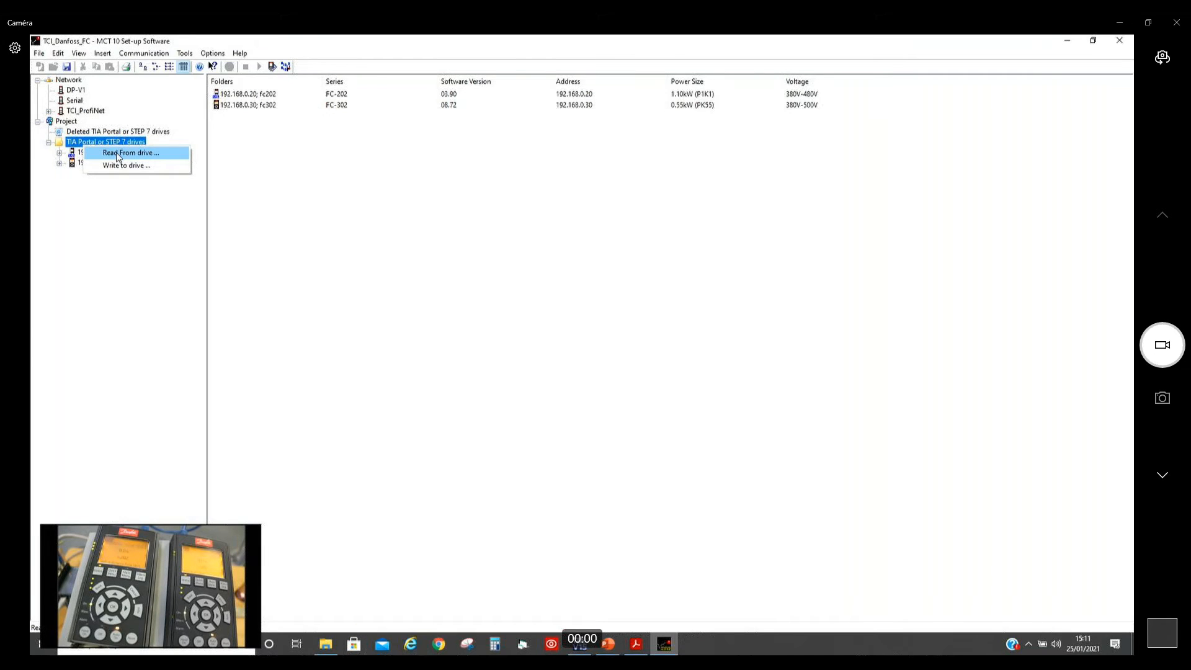
left_click(117, 153)
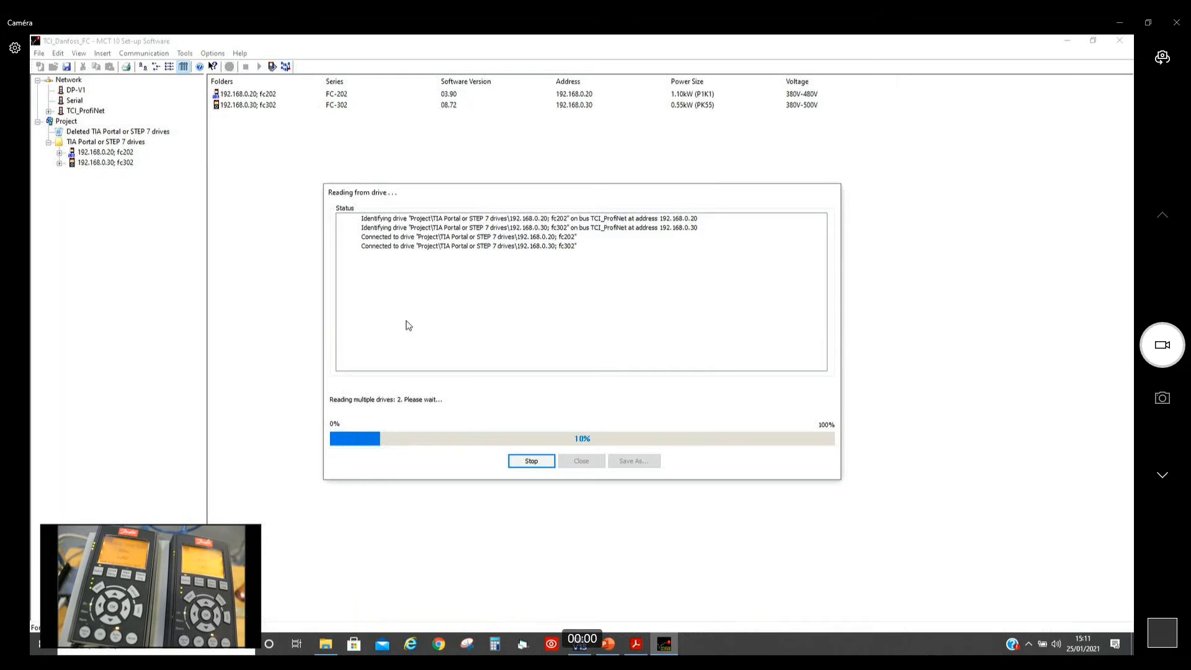
Step: Switch to File Explorer and open the Function Blocks with SIEMENS TIA Portal programming guide from the Function Blocks SIEMENS TIA Portal Ver.1.12 folder
mouse_move(635, 650)
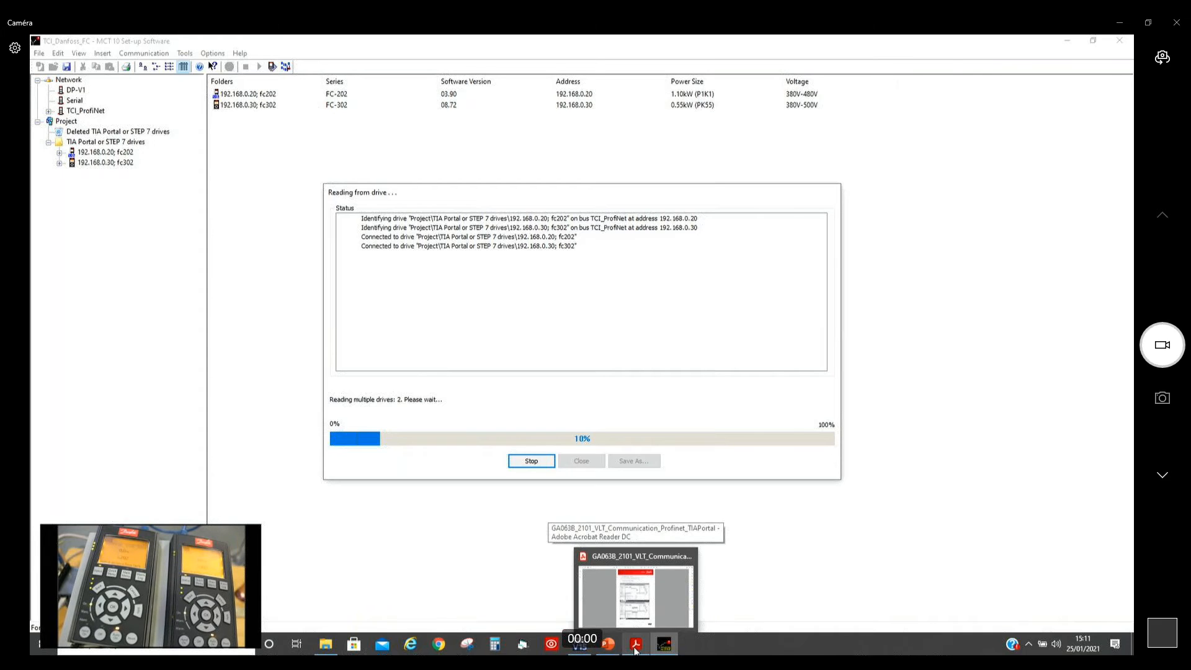
left_click(636, 651)
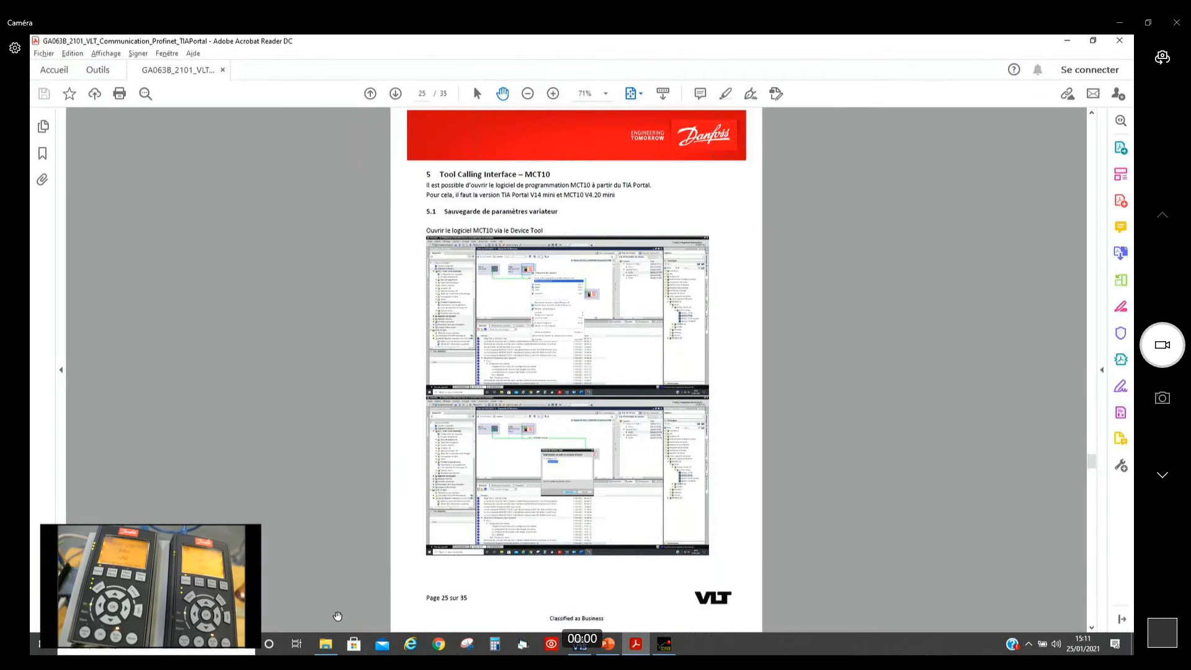
left_click(326, 644)
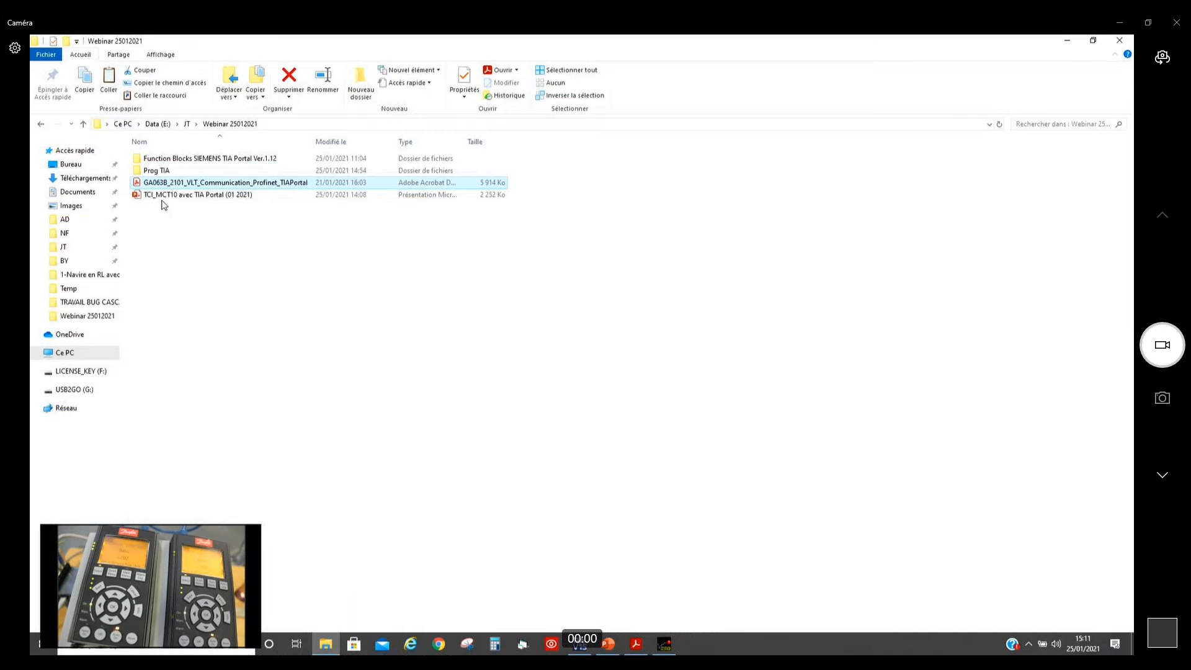
left_click(164, 160)
double_click(165, 160)
double_click(165, 160)
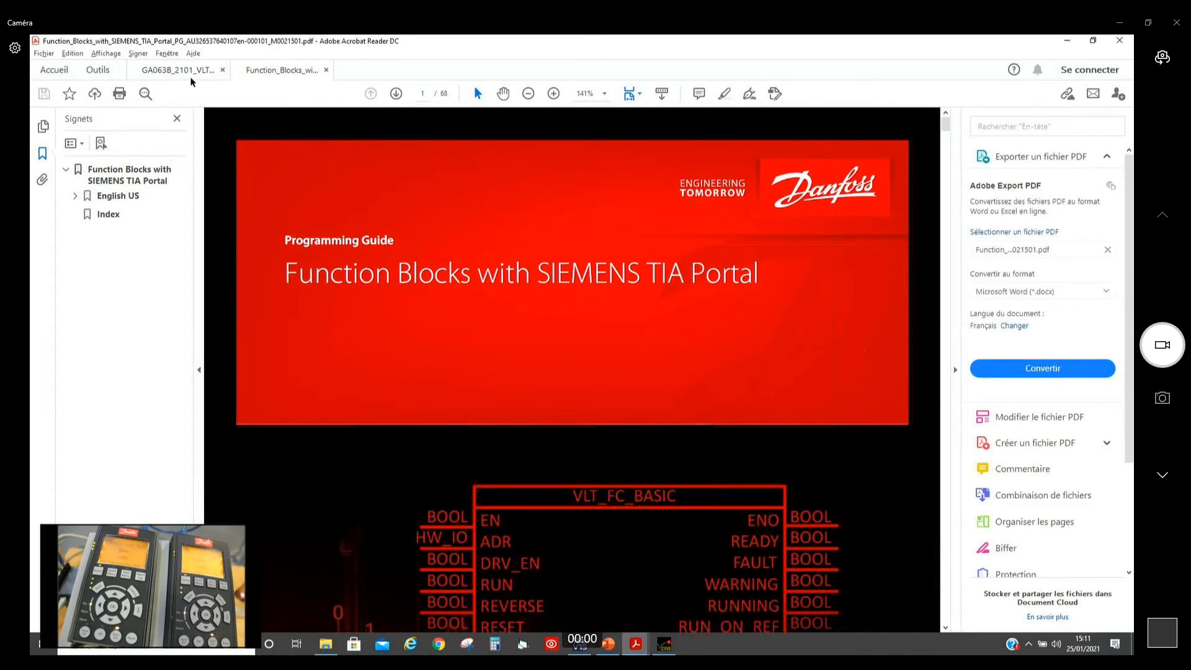
Step: Show the programming guide in full-screen mode and advance to its Contents page
left_click(115, 54)
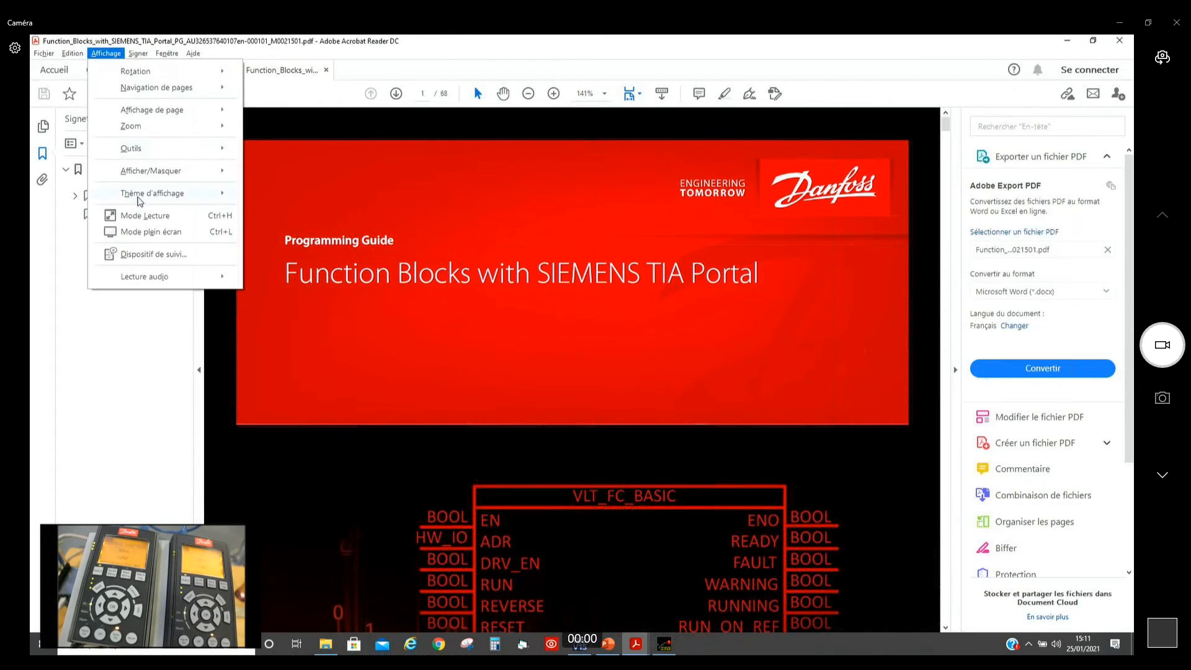
left_click(147, 233)
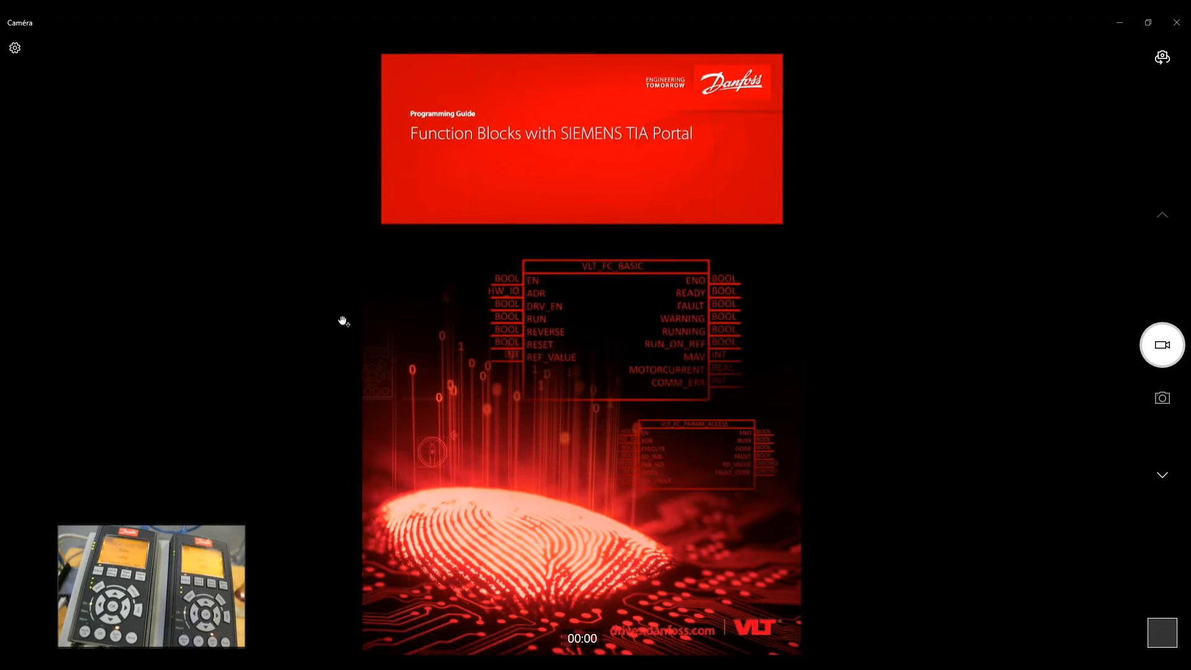
left_click(292, 321)
left_click(292, 320)
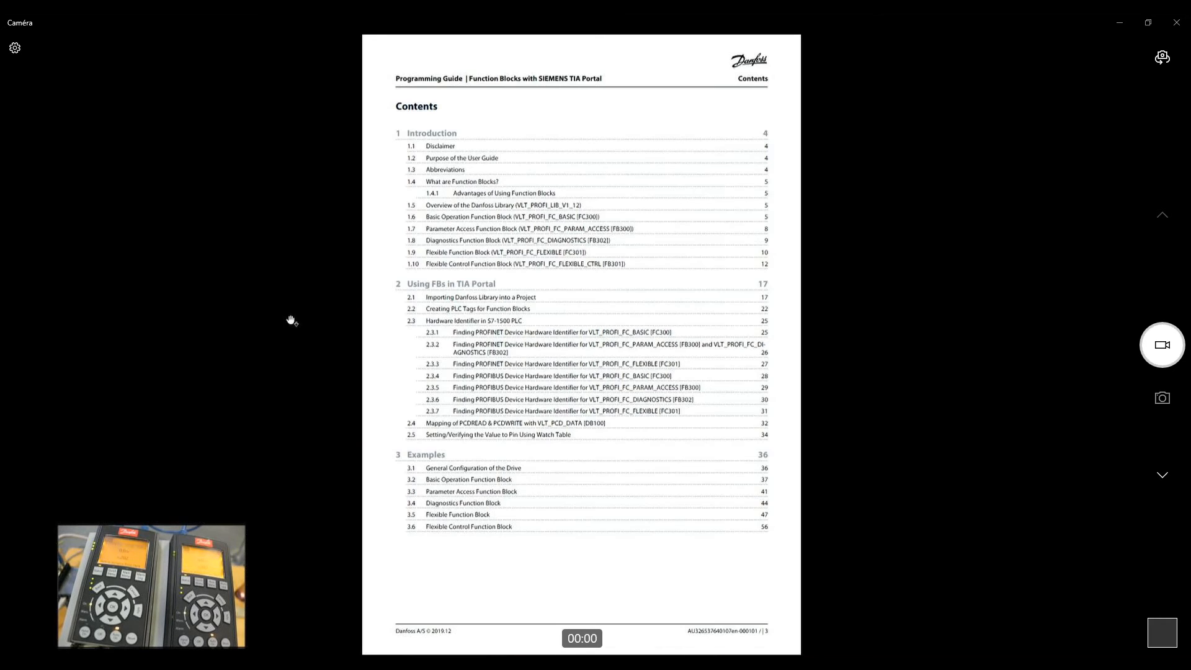
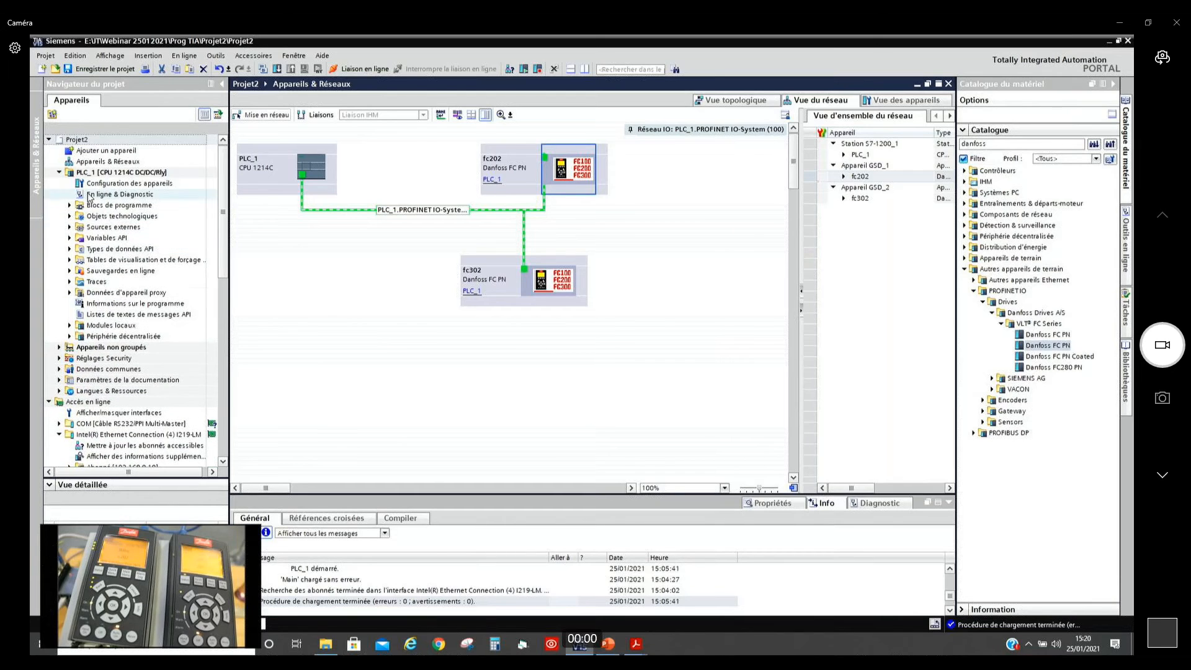
Step: Update the accessible devices on the Intel(R) Ethernet Connection (4) I219-LM interface and open the unnamed device's Online & Diagnostics view
scroll(138, 271, "down", 7)
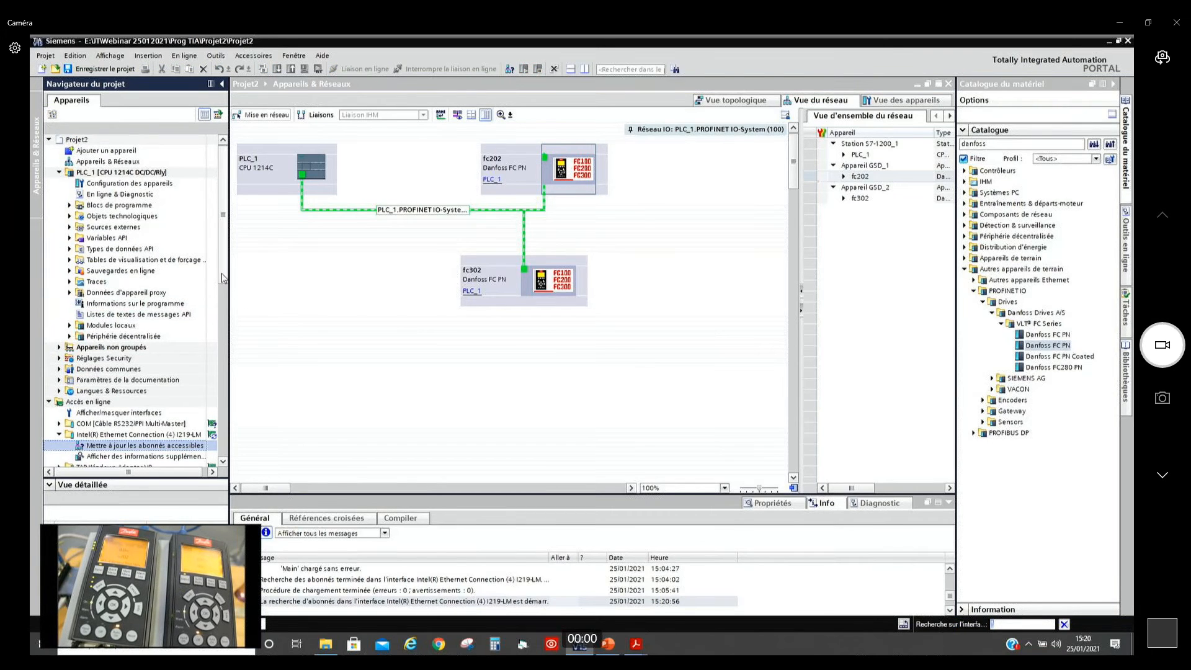
left_click_drag(222, 271, 223, 331)
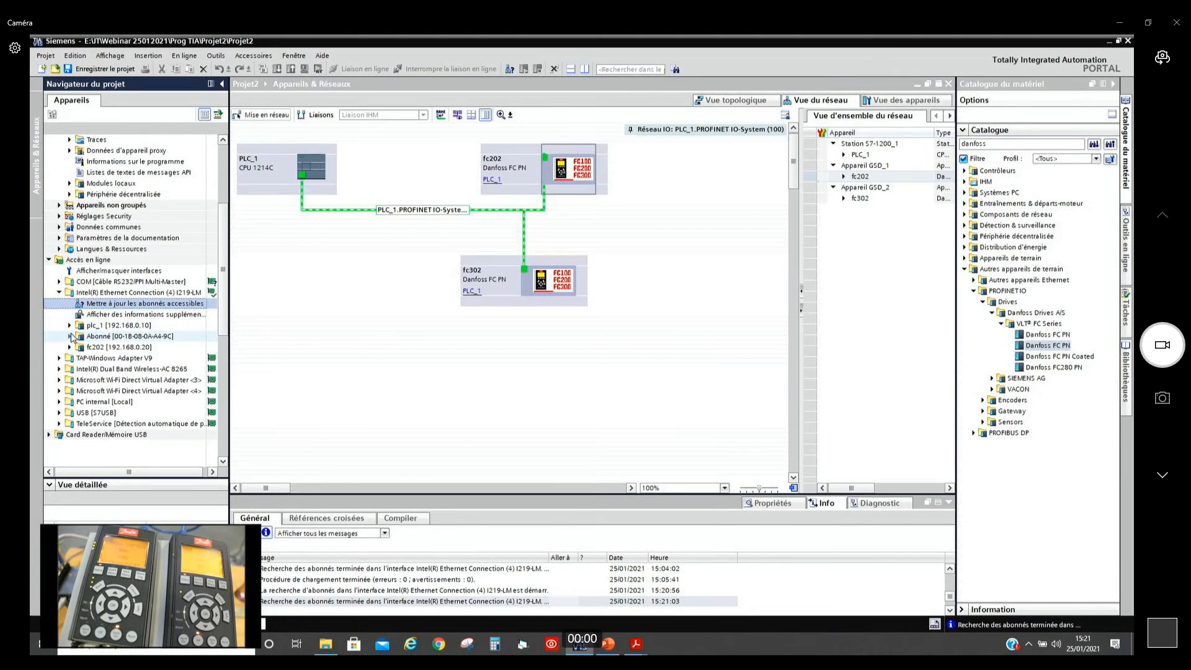
left_click(70, 336)
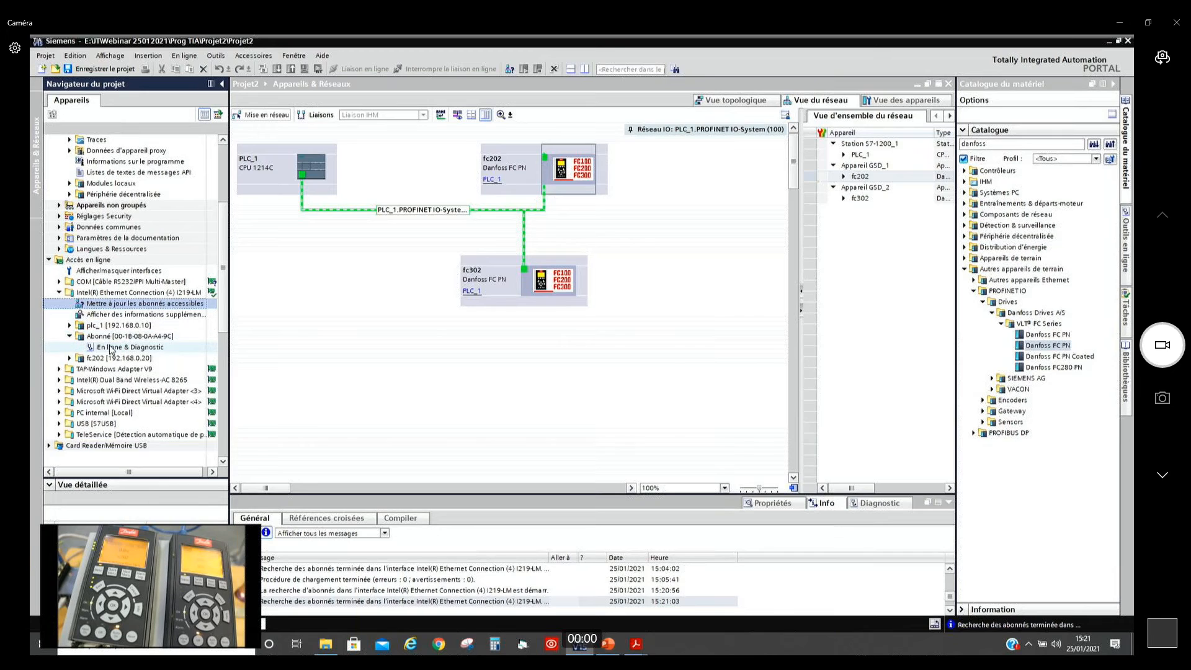
double_click(113, 349)
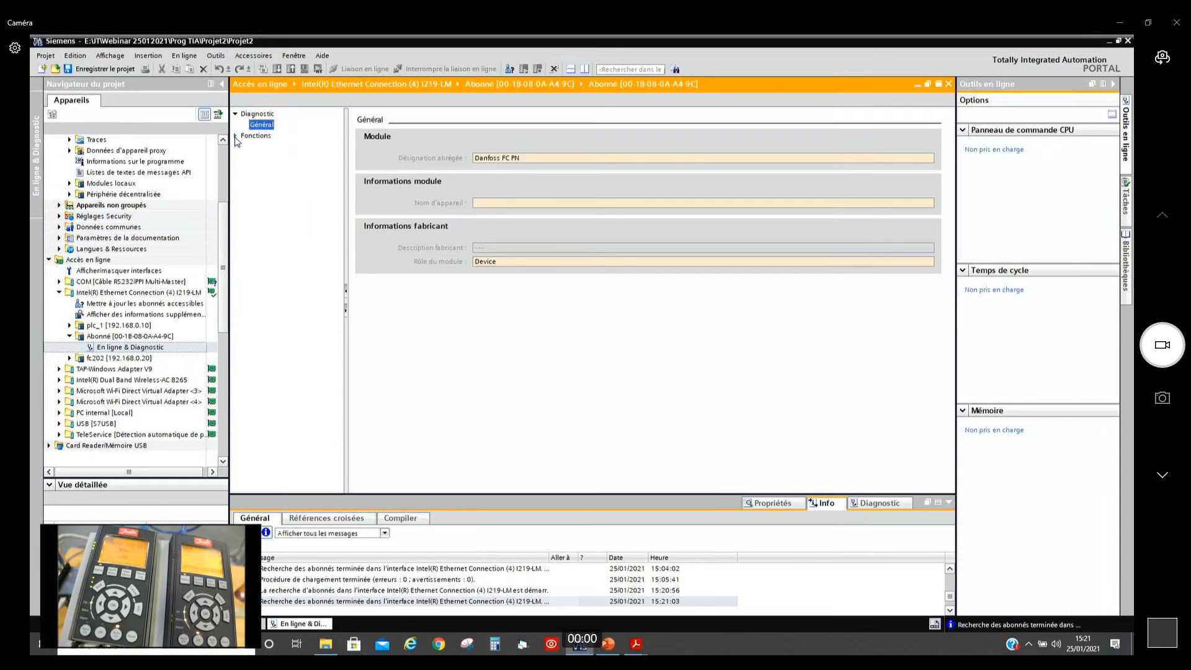
Step: Assign the PROFINET device name fc302 to the unnamed Danfoss FC PN and close its diagnostics view
left_click(236, 136)
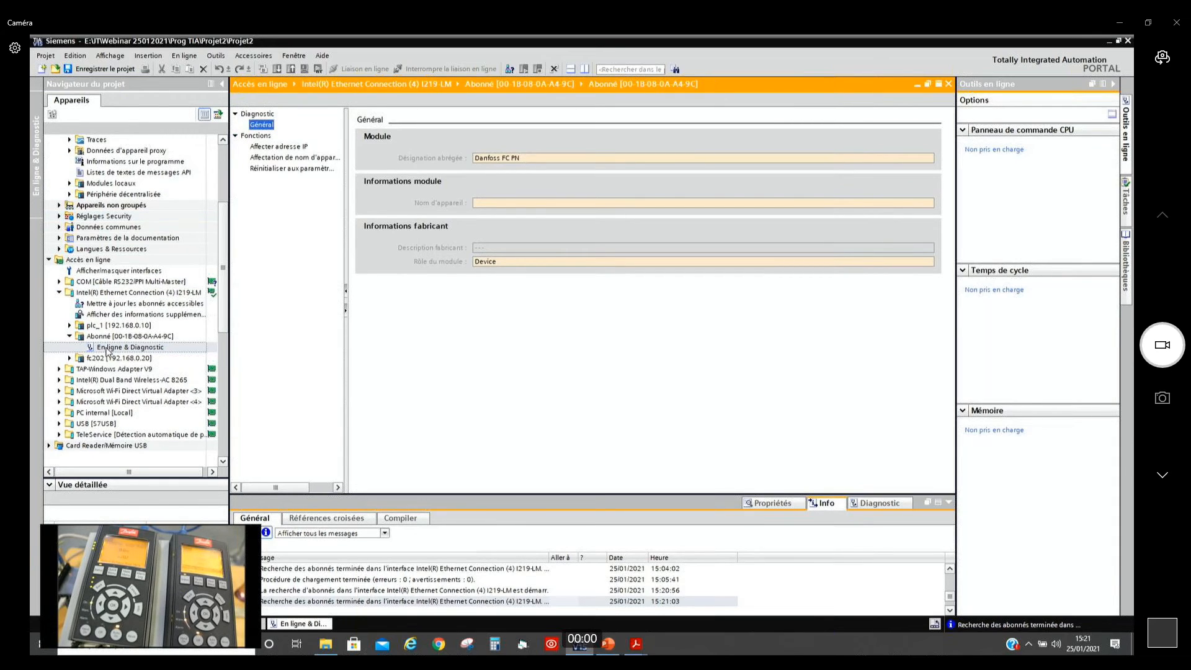
left_click(273, 158)
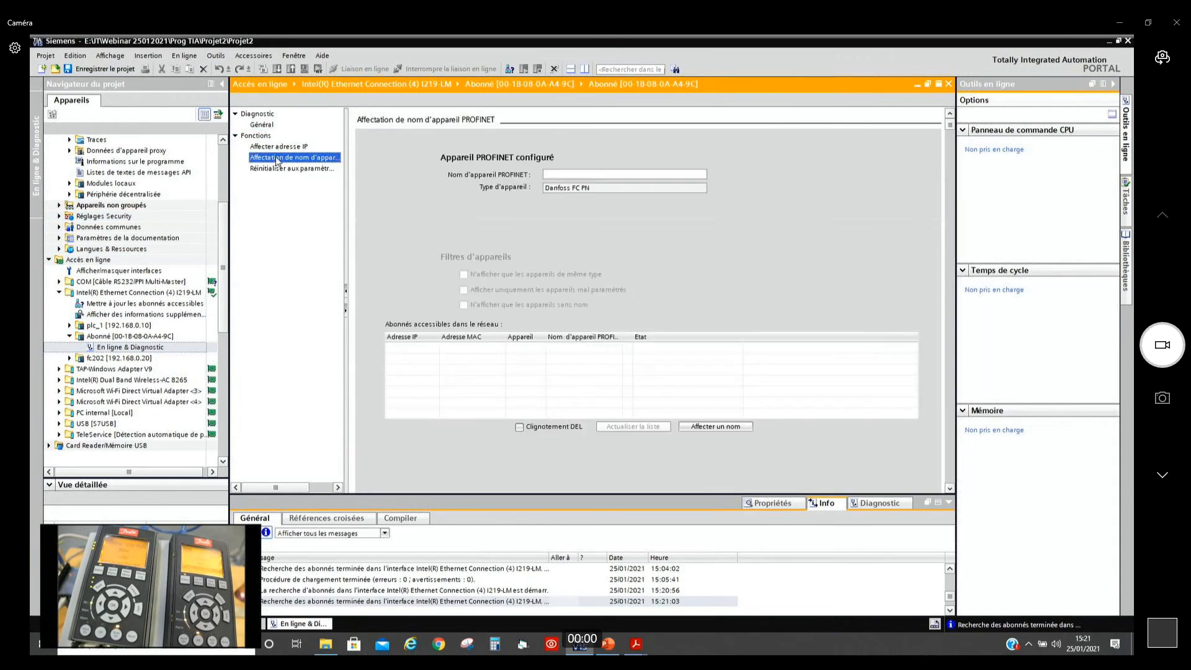
left_click(556, 171)
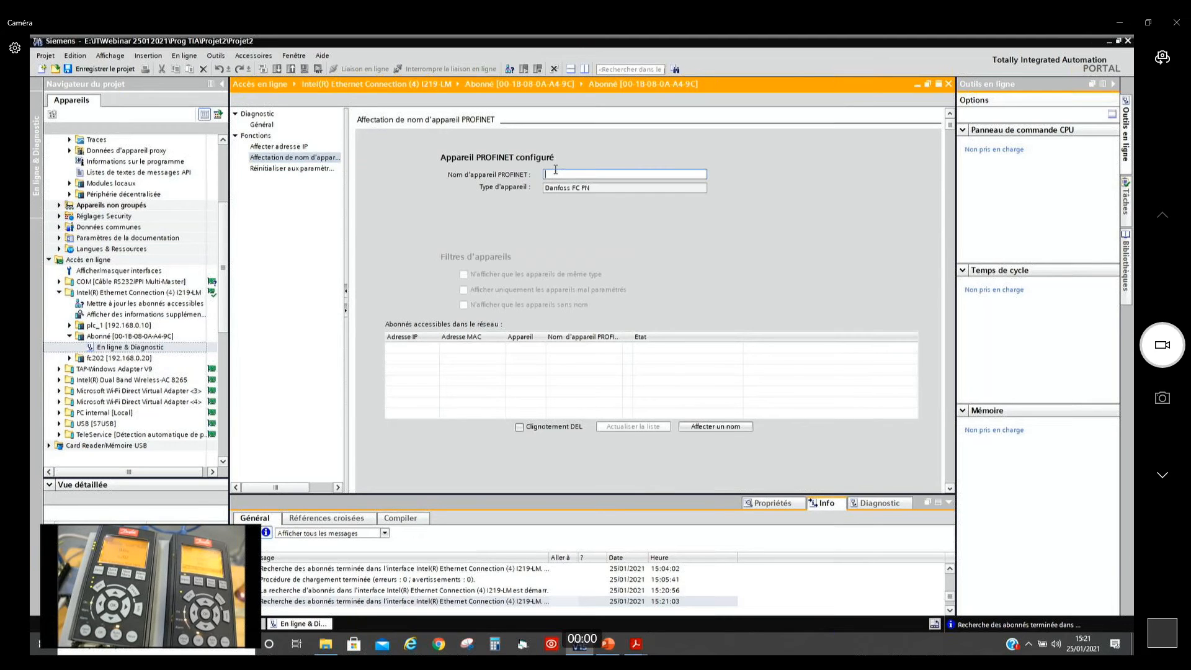
type("fc302")
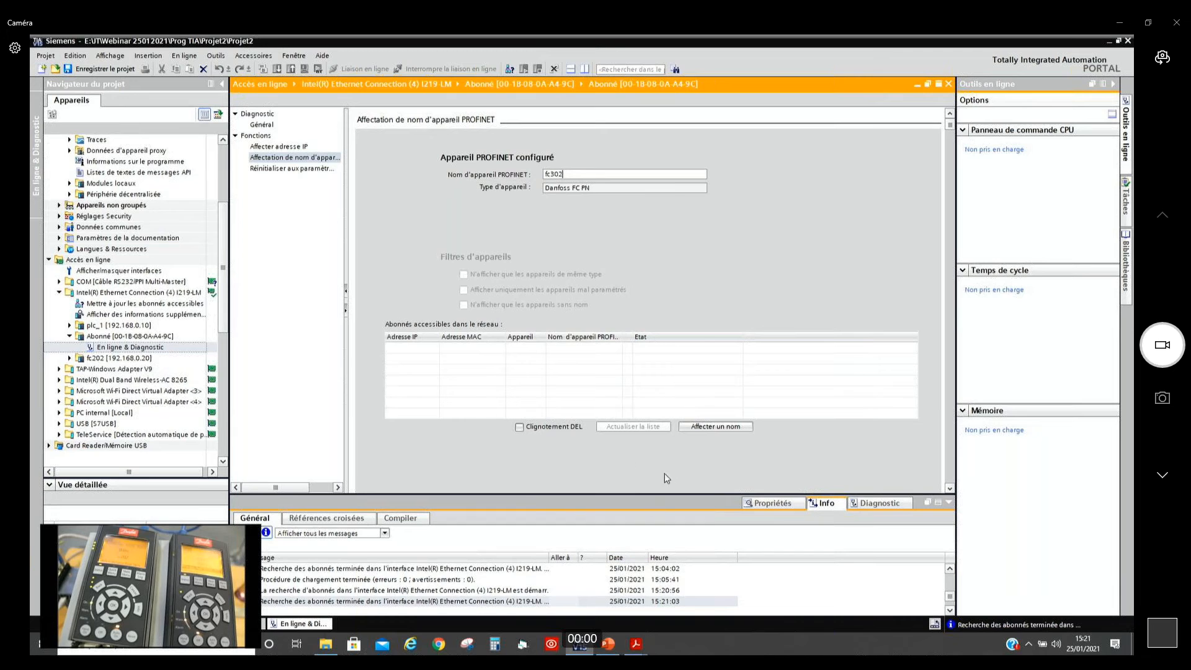
left_click(721, 428)
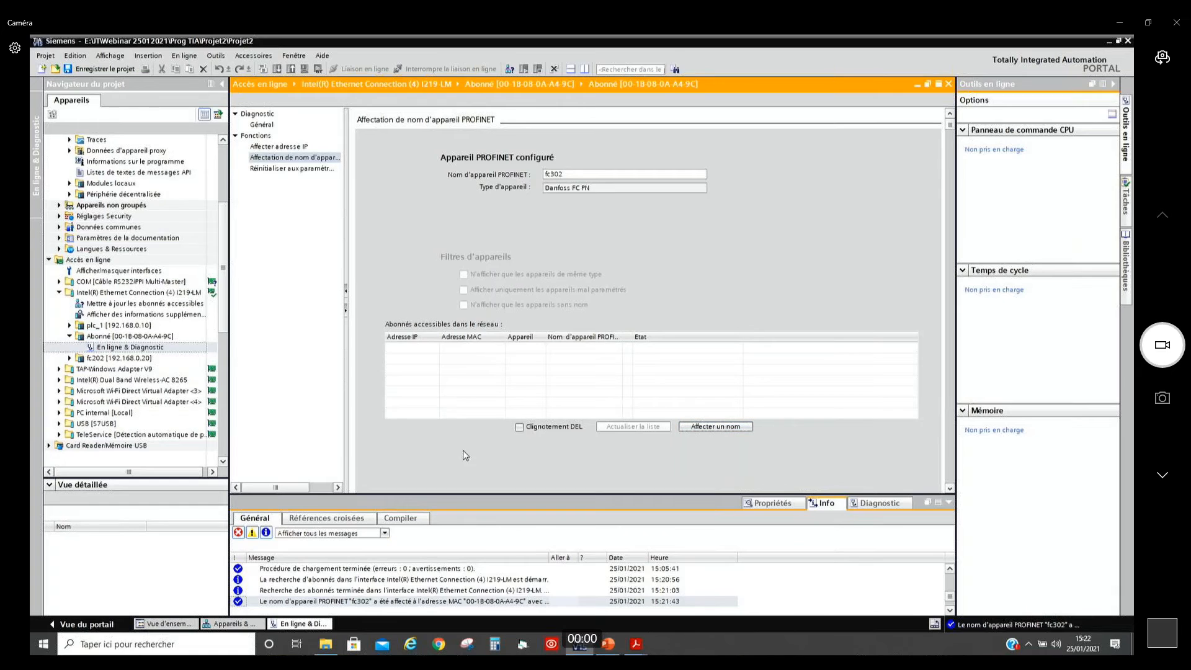
left_click(69, 336)
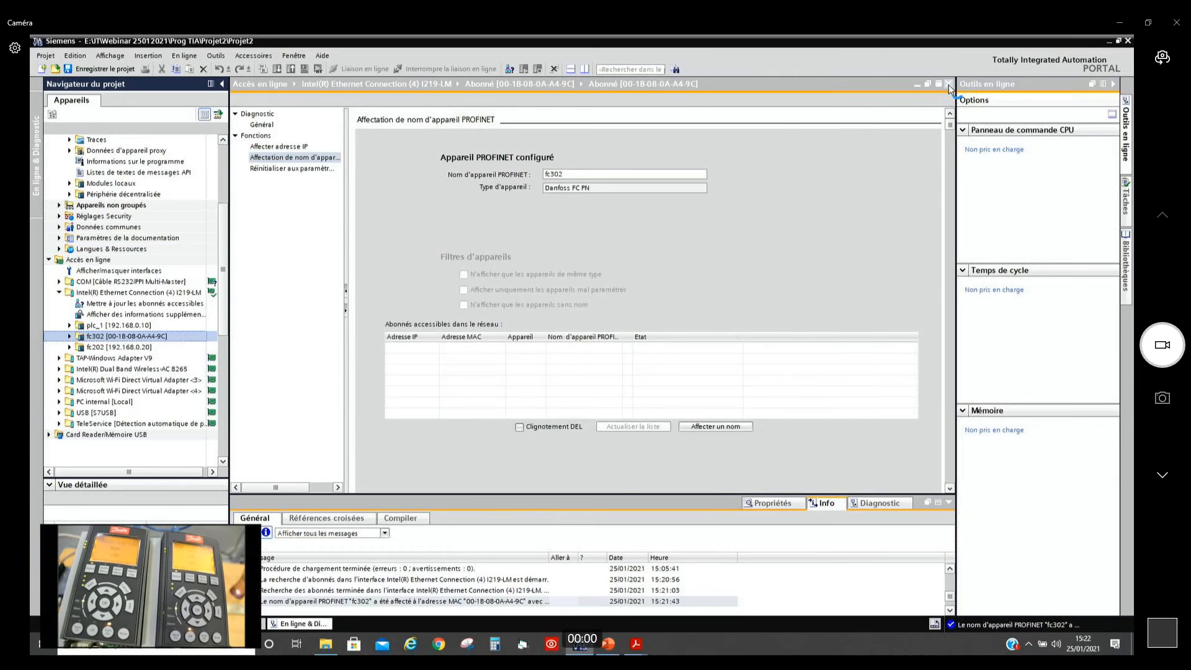
left_click(948, 84)
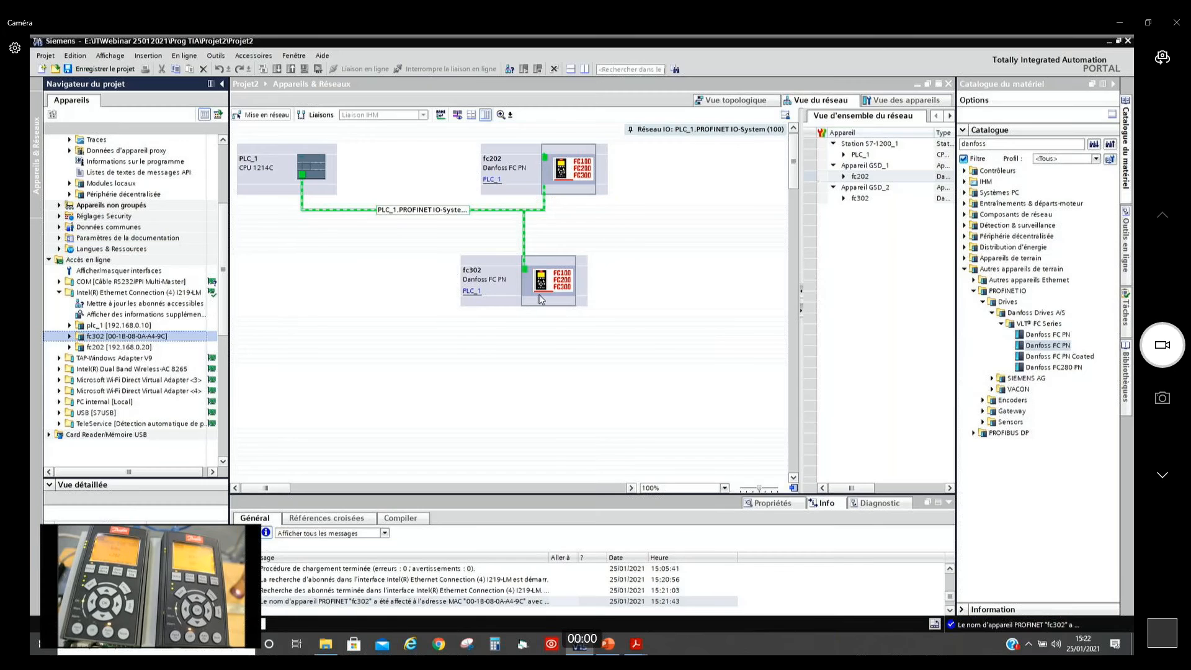
Step: Start the Device Tool for fc302 from the network view and launch MCT 10 with Open MCT10
left_click(539, 295)
left_click(577, 183)
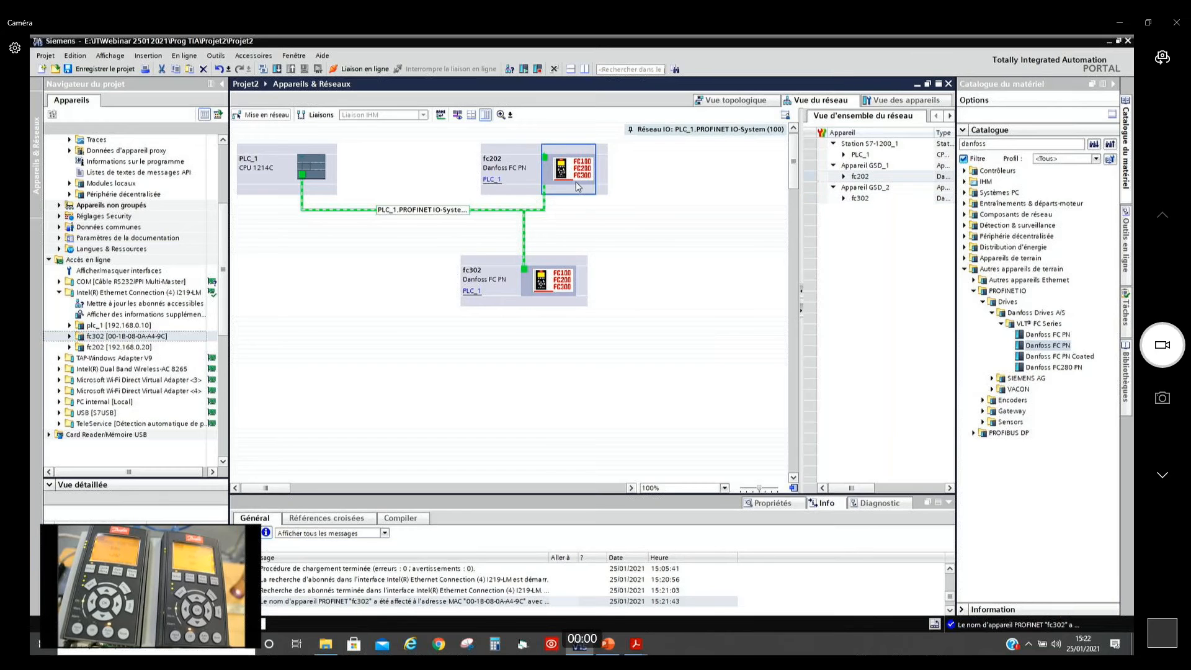
right_click(537, 294)
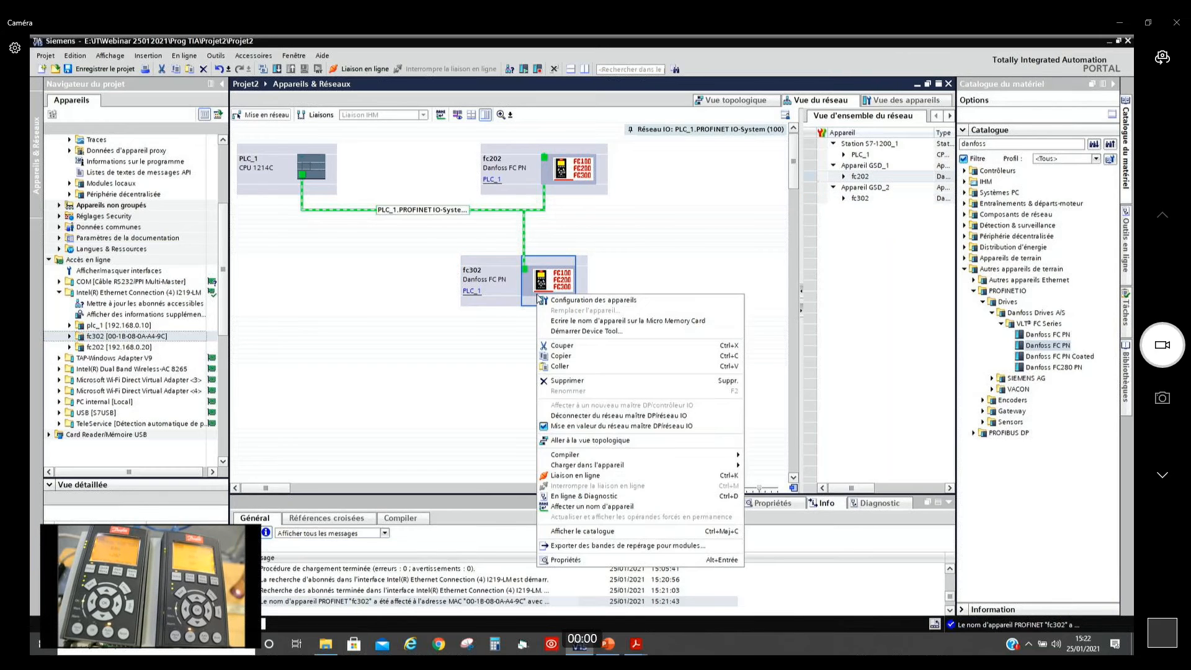
left_click(577, 333)
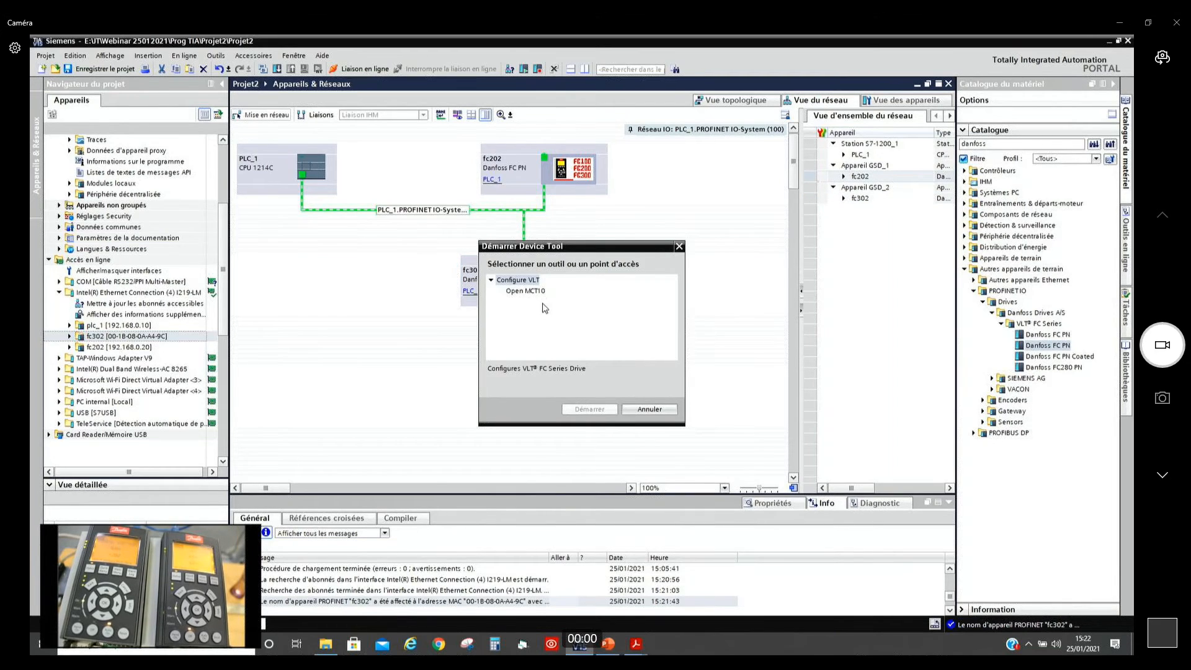
left_click(537, 291)
left_click(590, 409)
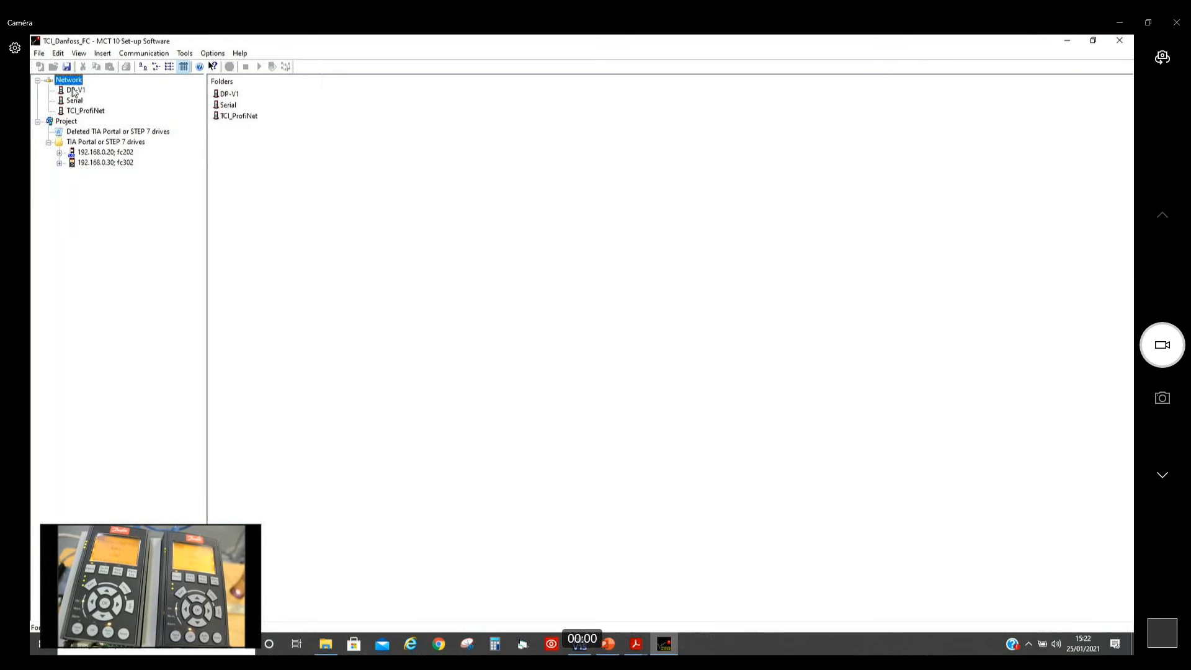
Step: Examine fc202's saved Basic Settings, Set-up Operations and LCP Display parameters in the project
left_click(60, 152)
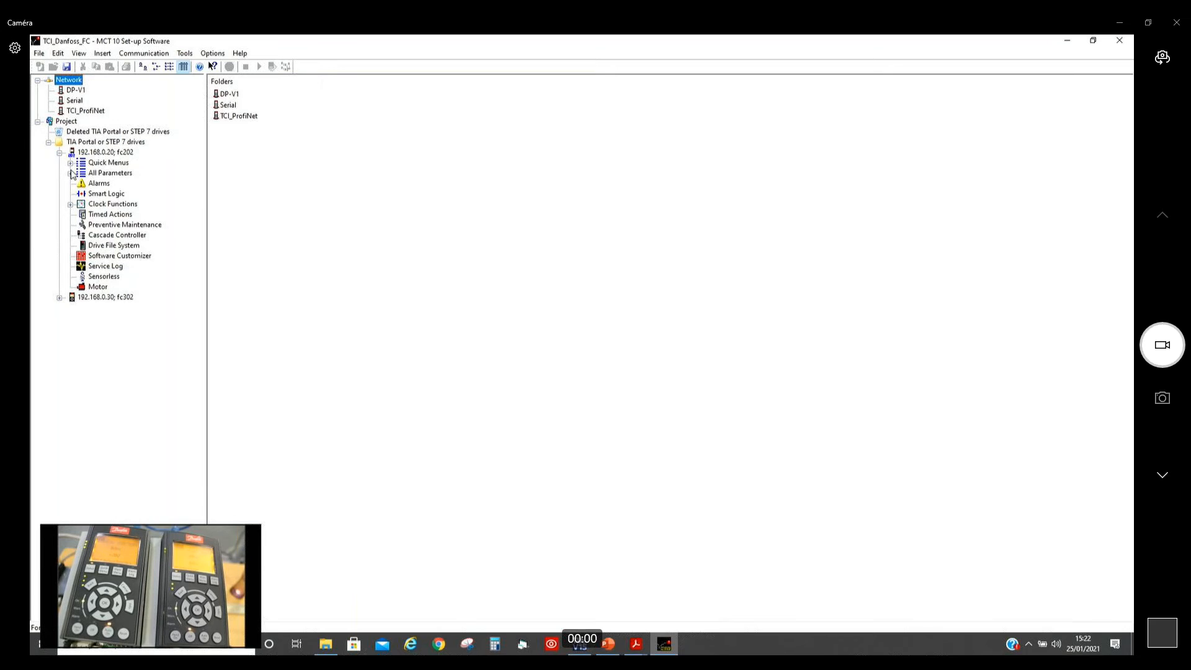
left_click(70, 173)
left_click(121, 197)
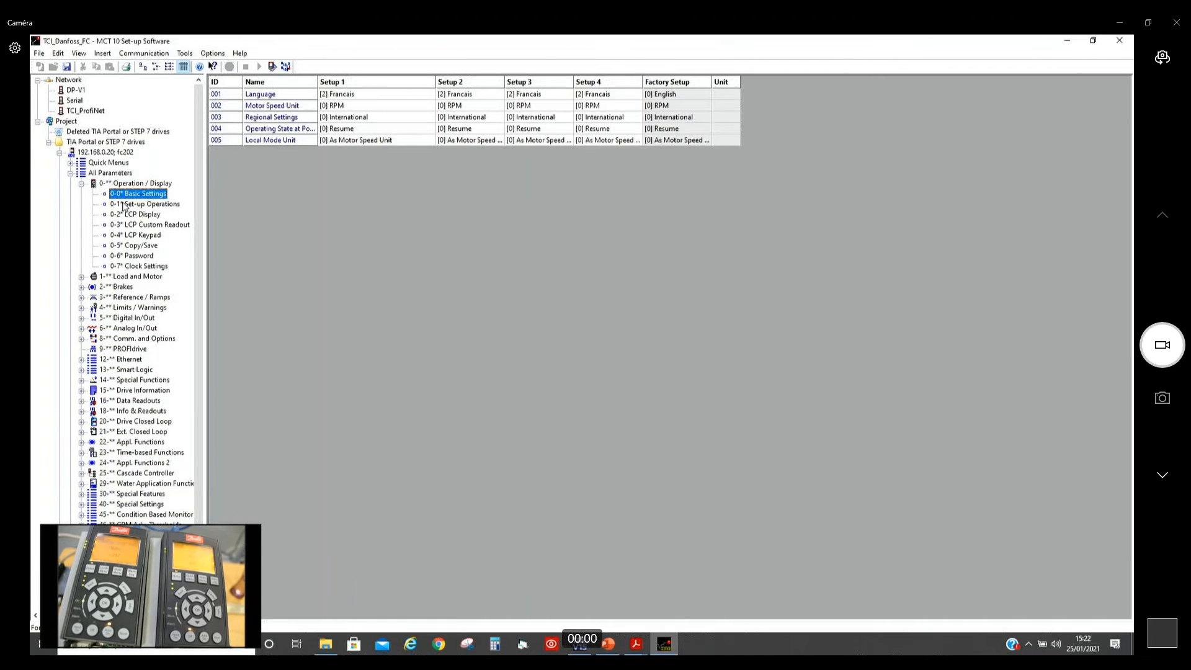
left_click(125, 205)
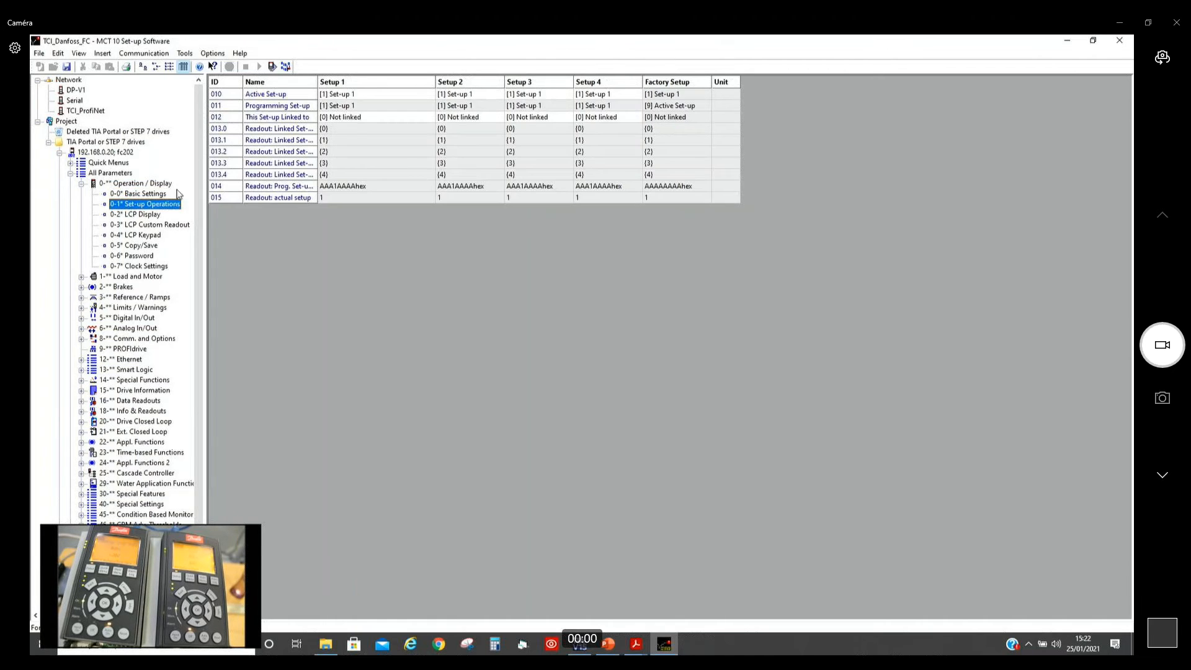
left_click(124, 219)
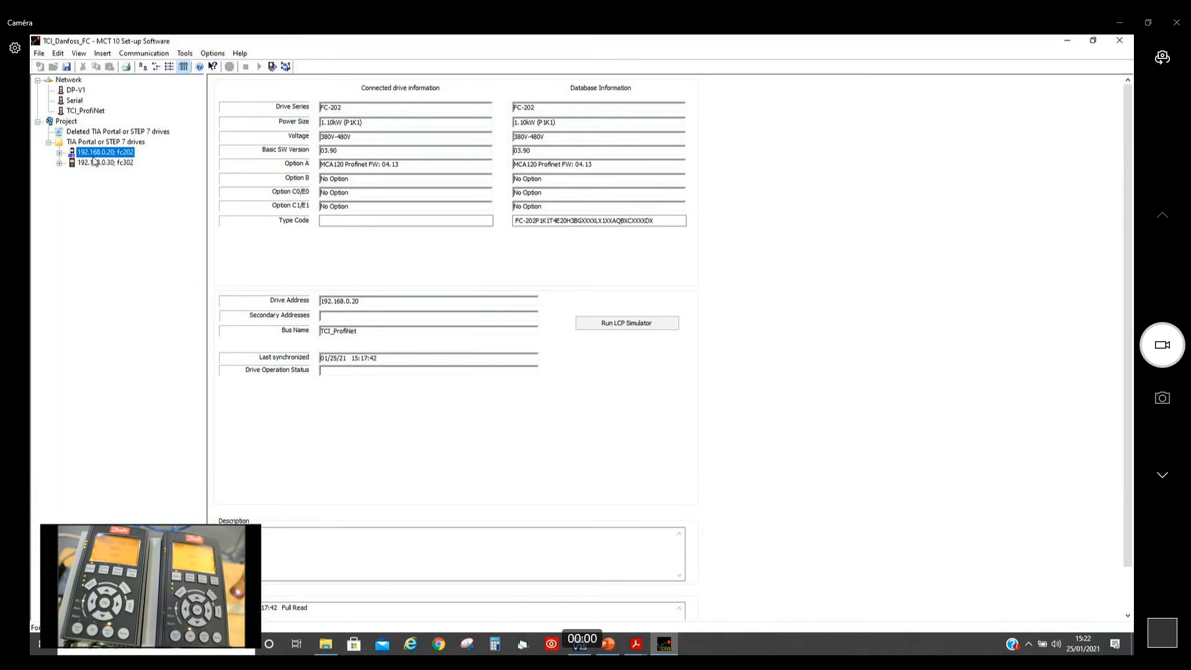
Step: Write the saved project parameters to the fc302 drive and close the write report
right_click(98, 165)
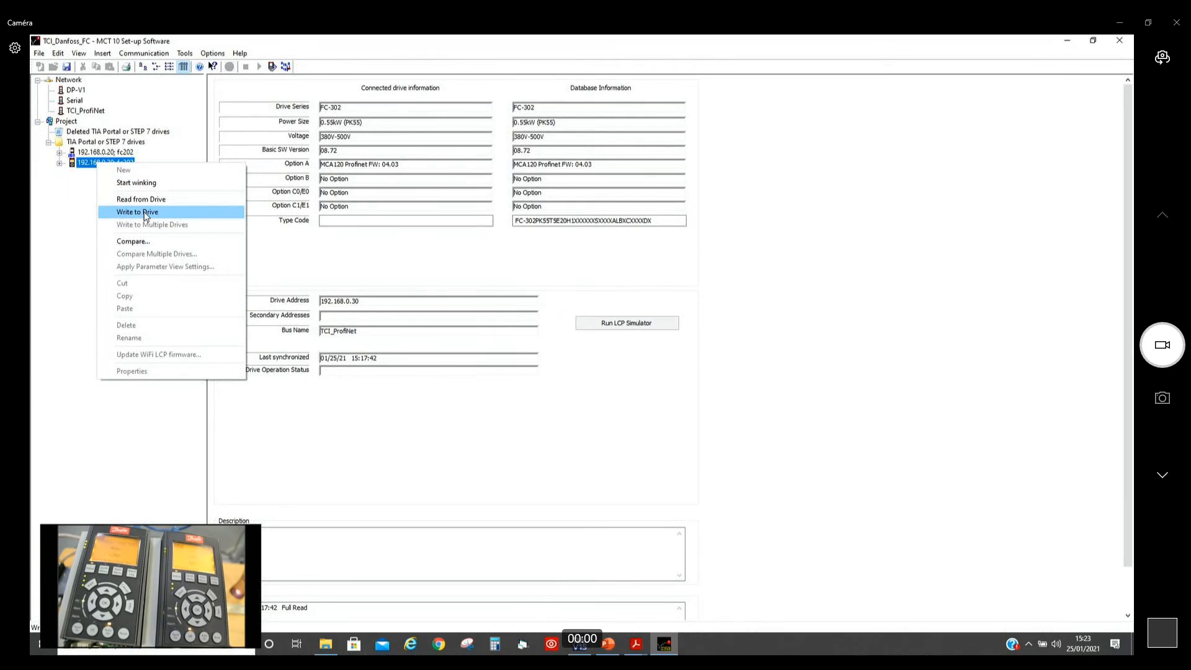
left_click(146, 213)
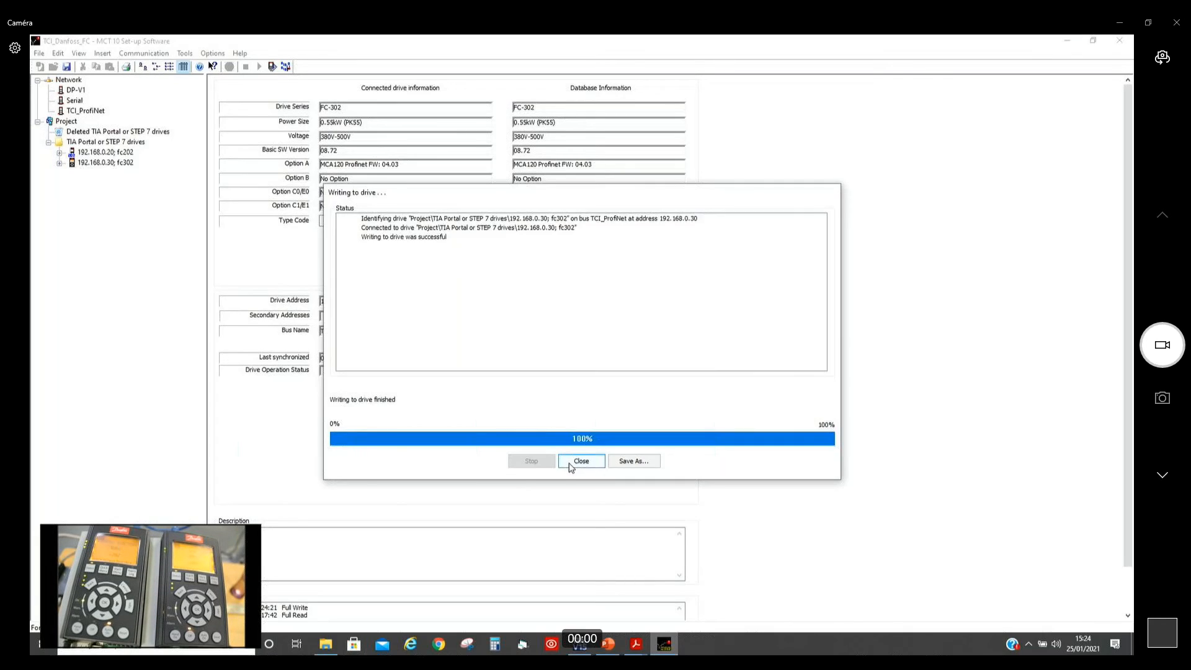
left_click(581, 461)
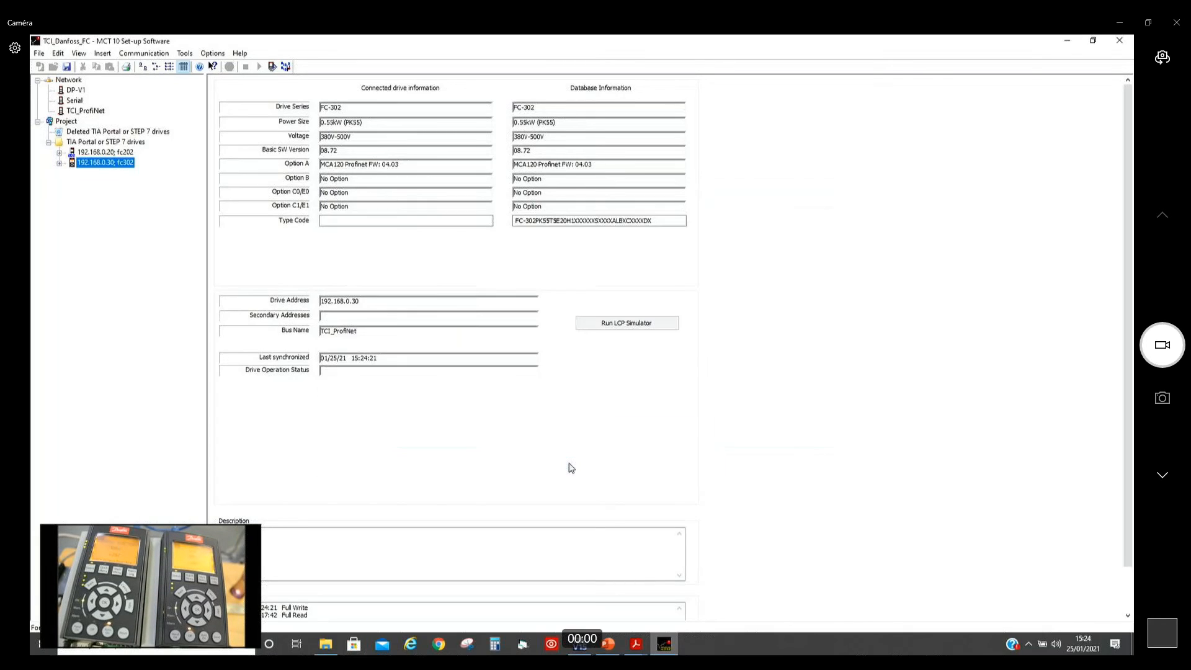
left_click(87, 152)
left_click(99, 162)
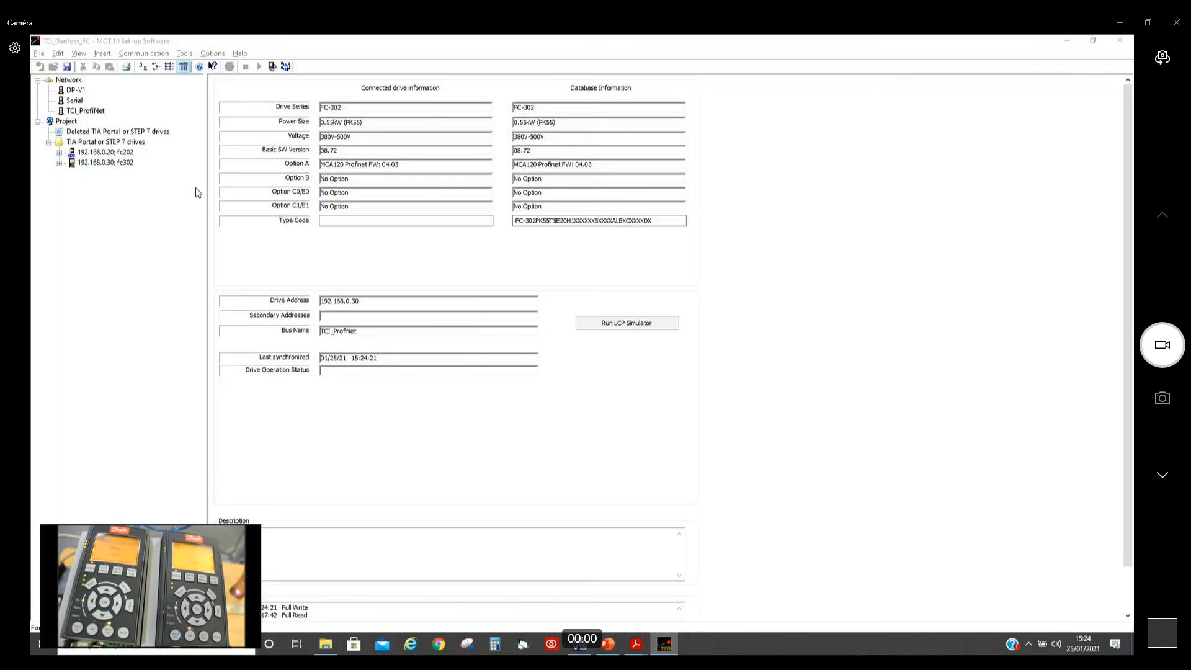
Step: Switch to Adobe Acrobat Reader and show the GA063B_2101_VLT_Communication_Profinet_TIAPortal document
key("alt+Tab")
key("alt+Tab")
key("alt+Tab")
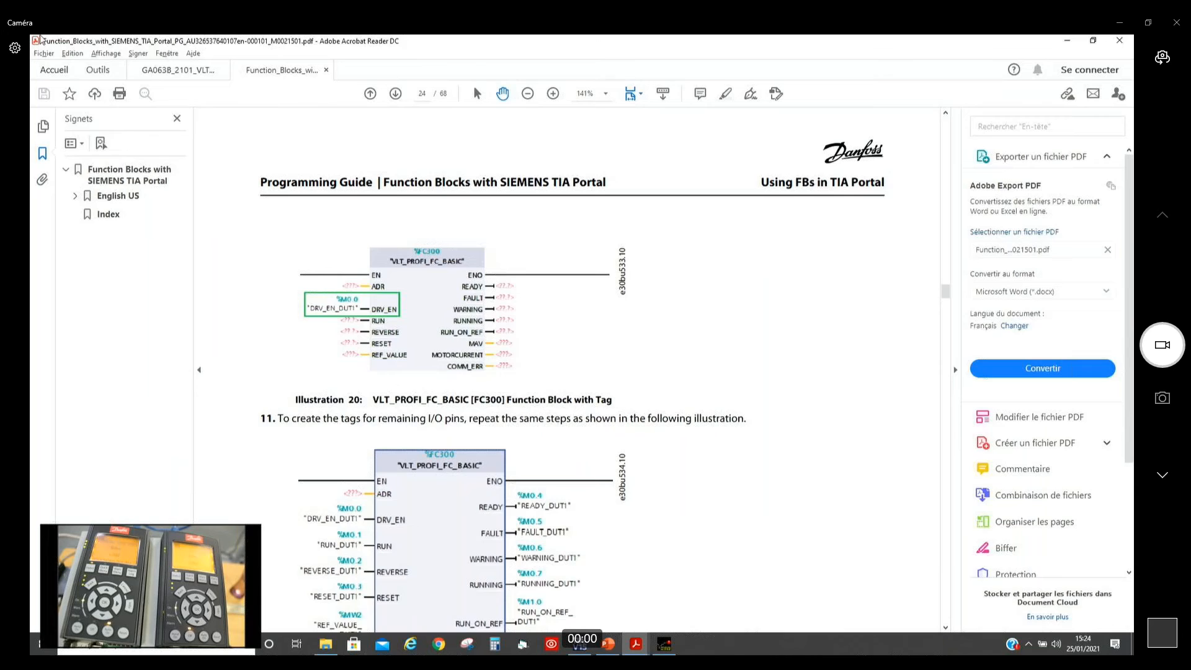
left_click(162, 70)
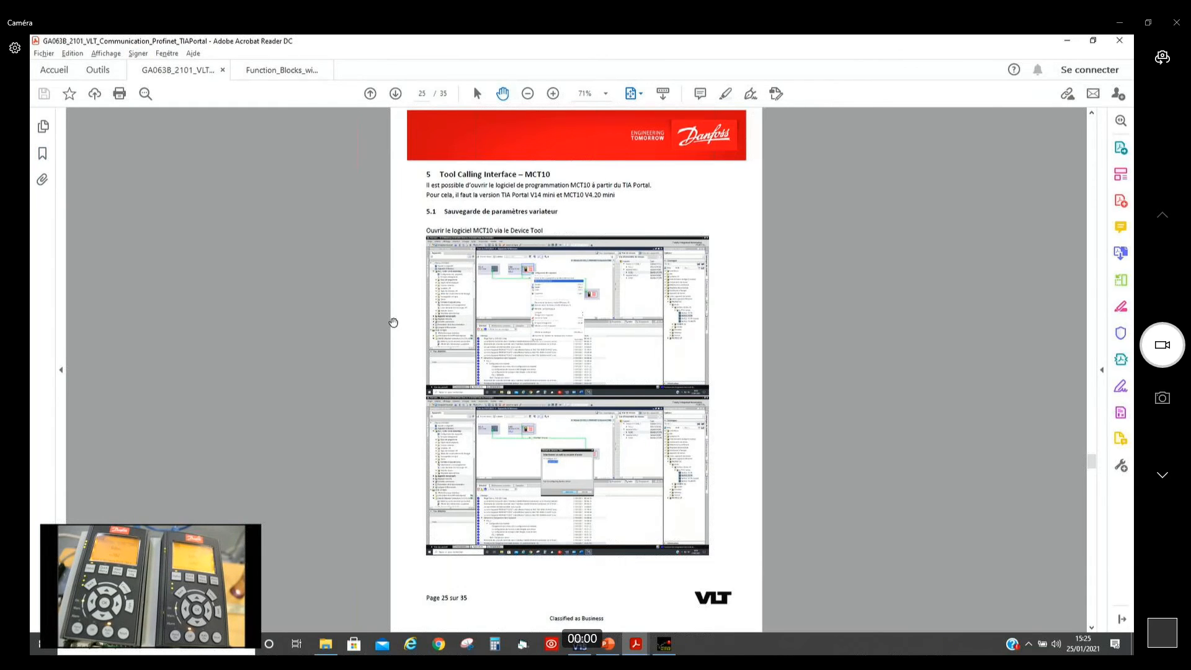
Step: Review the guide from the MCT10 backup and recovery sections through control words to the final page on speed references
scroll(393, 322, "down", 1)
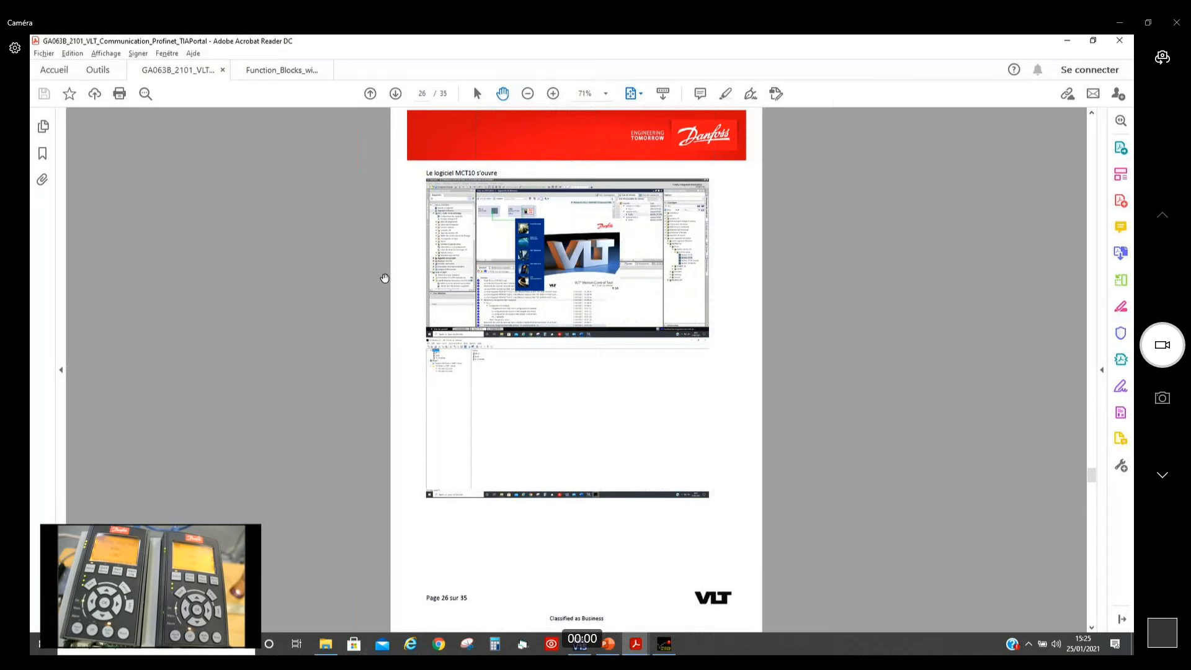
scroll(384, 278, "down", 1)
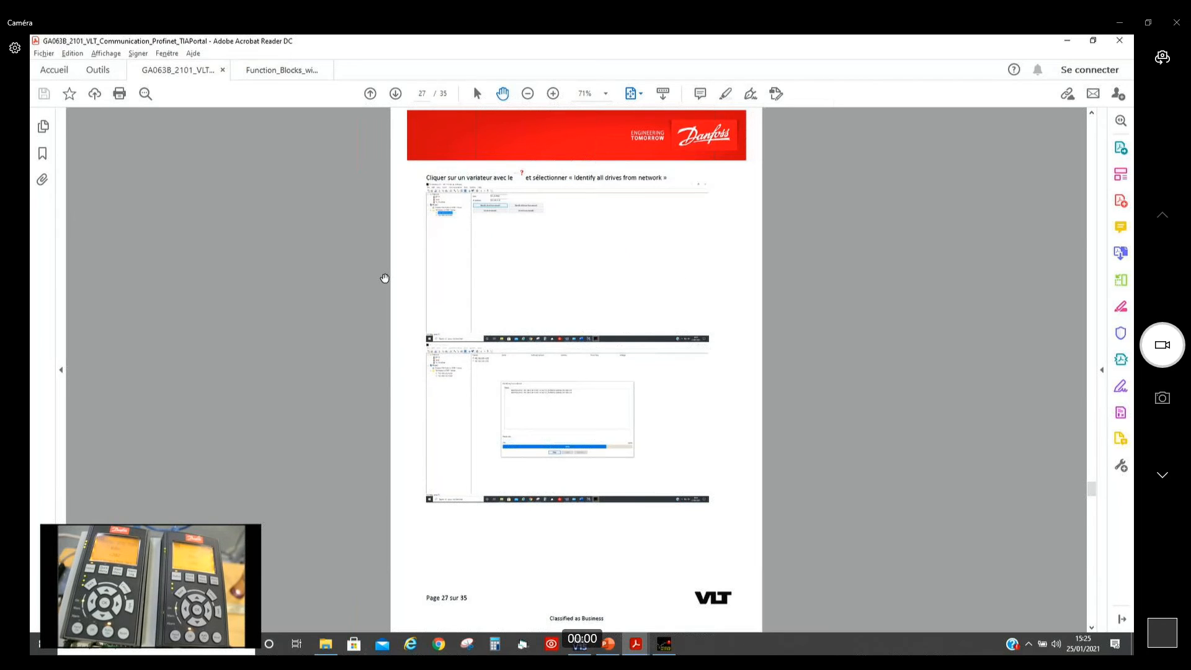
scroll(385, 278, "down", 1)
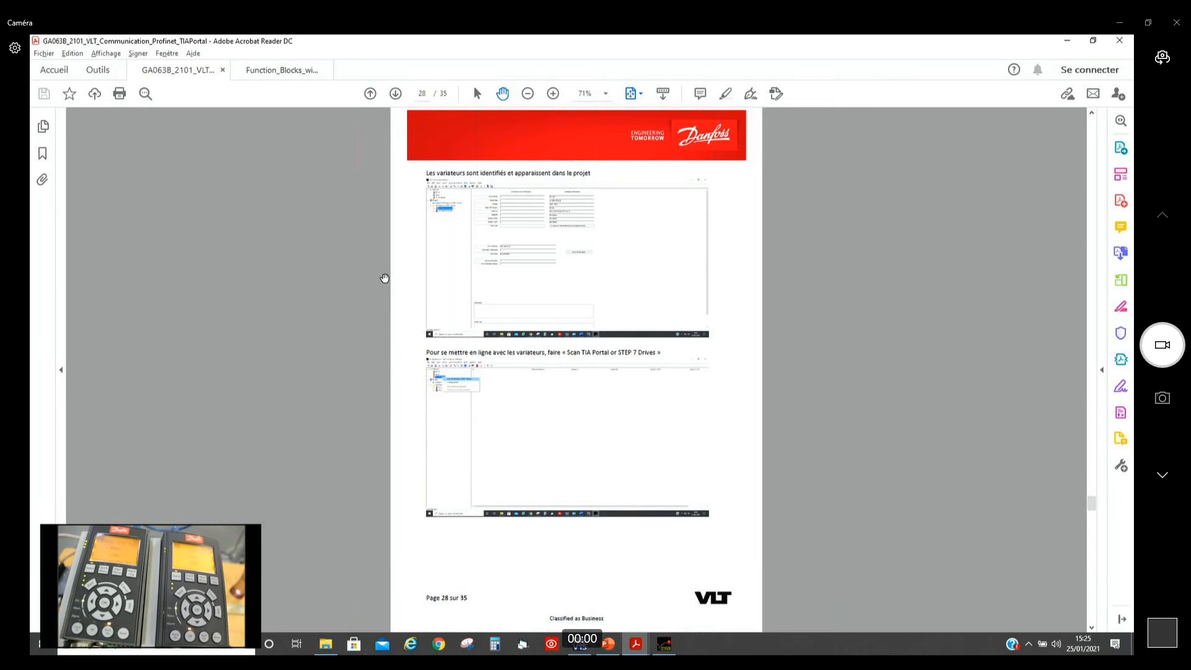
scroll(384, 278, "down", 1)
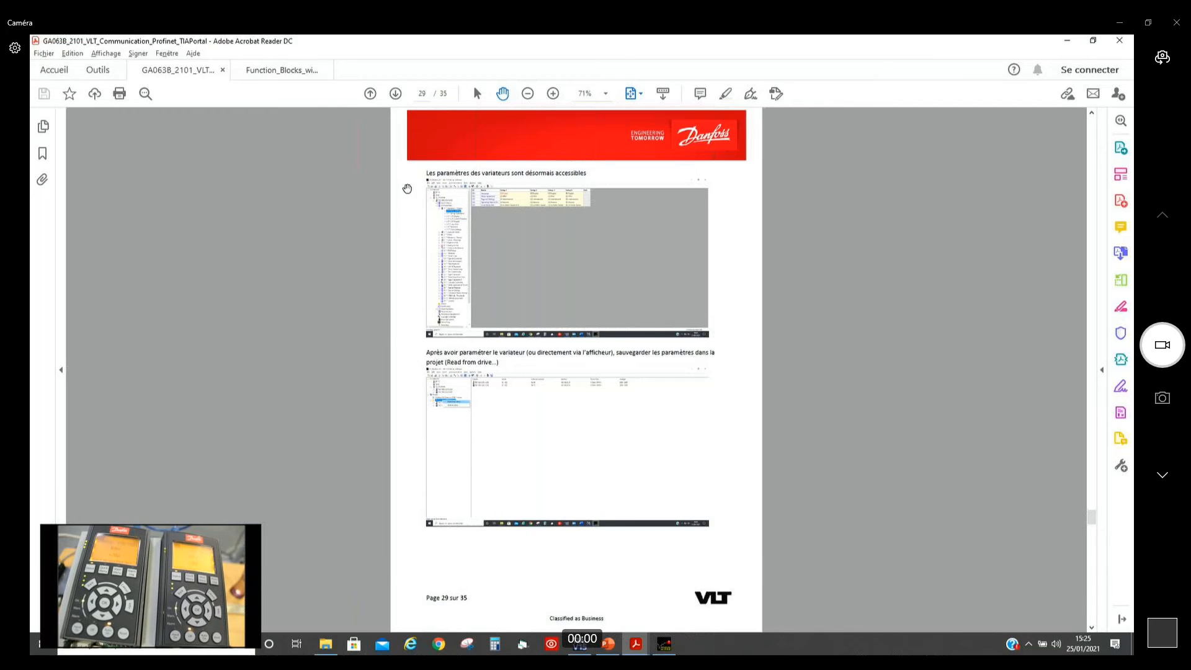
scroll(322, 351, "down", 1)
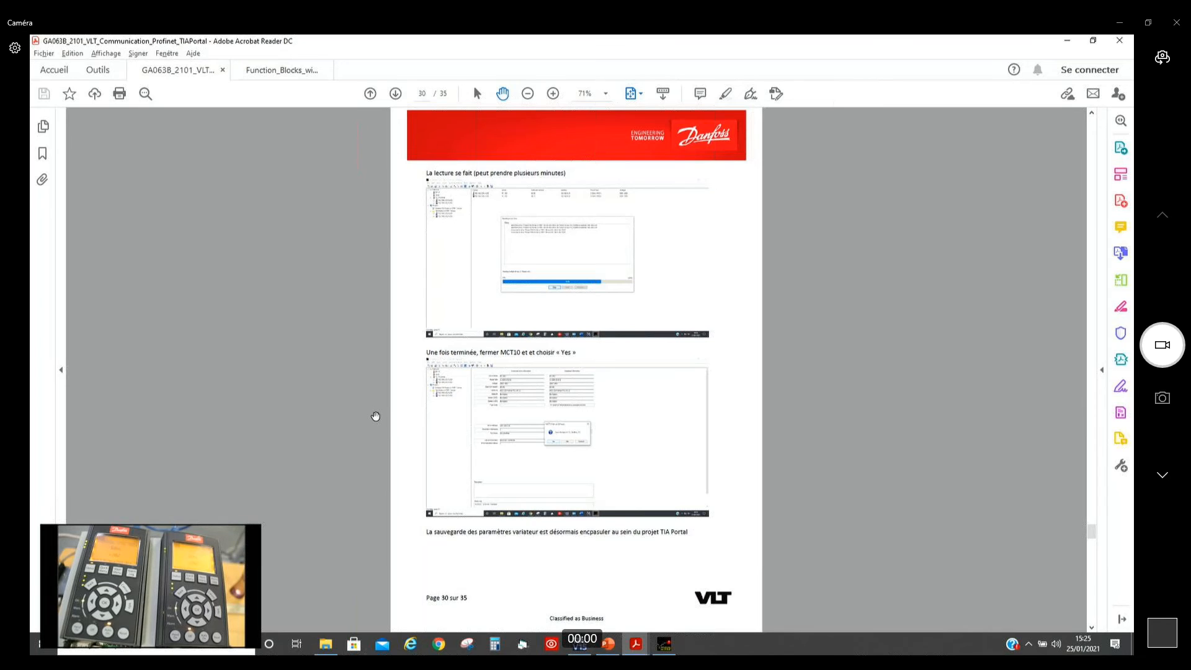
scroll(376, 416, "down", 1)
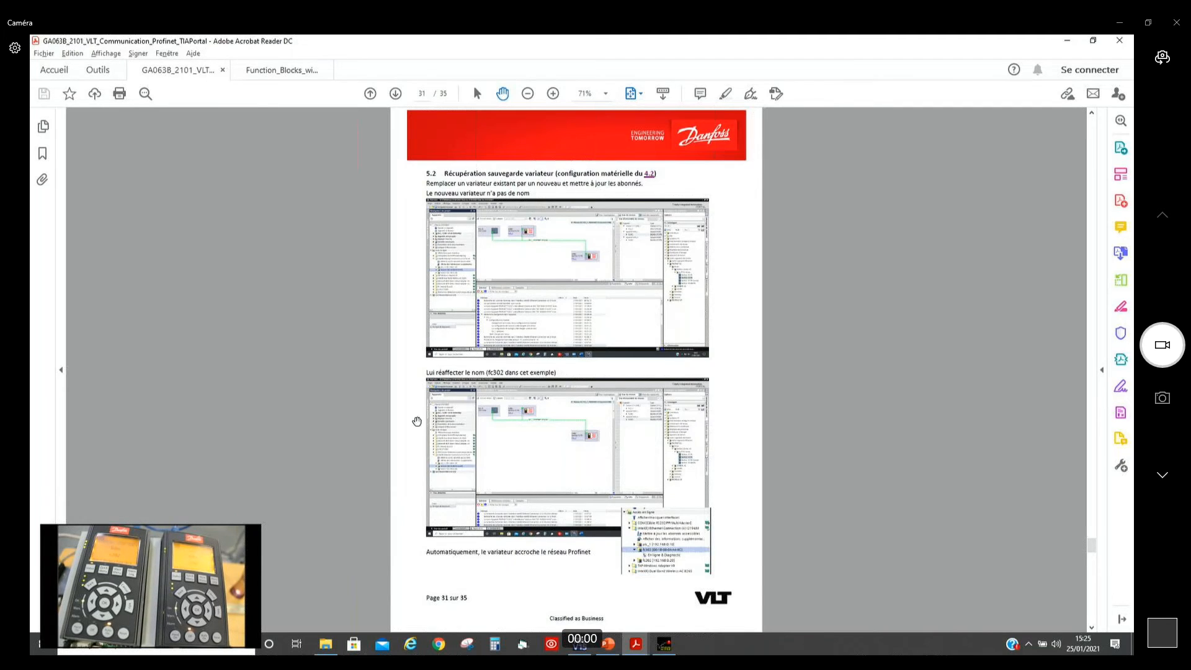
scroll(412, 422, "down", 1)
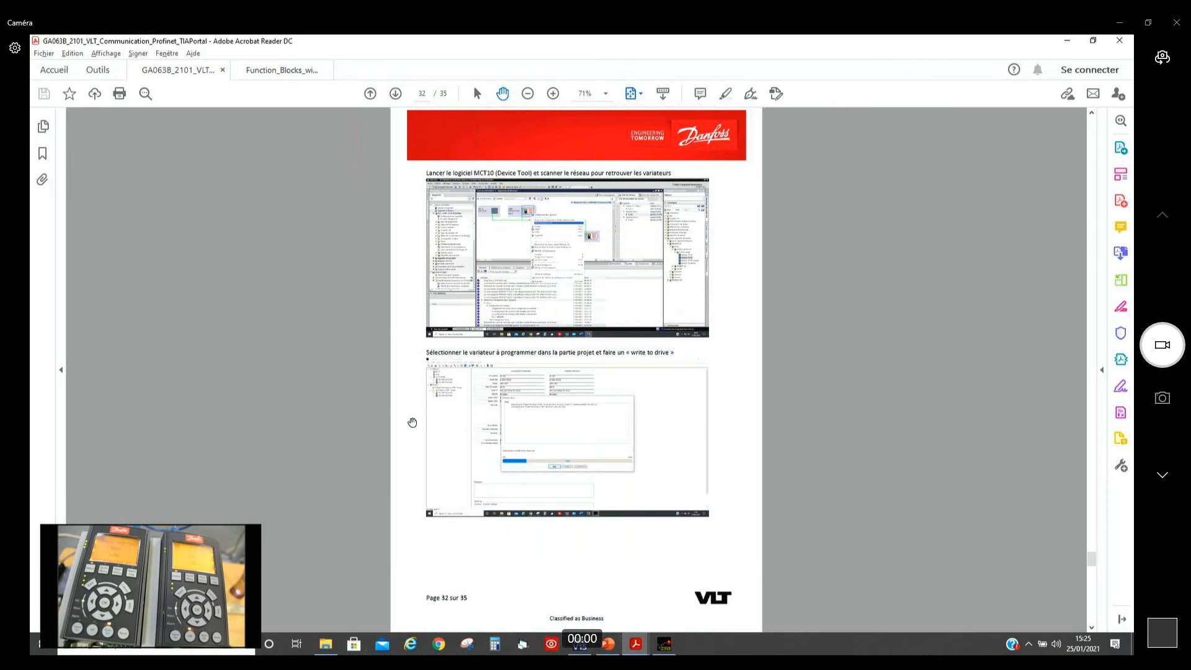
scroll(412, 422, "down", 2)
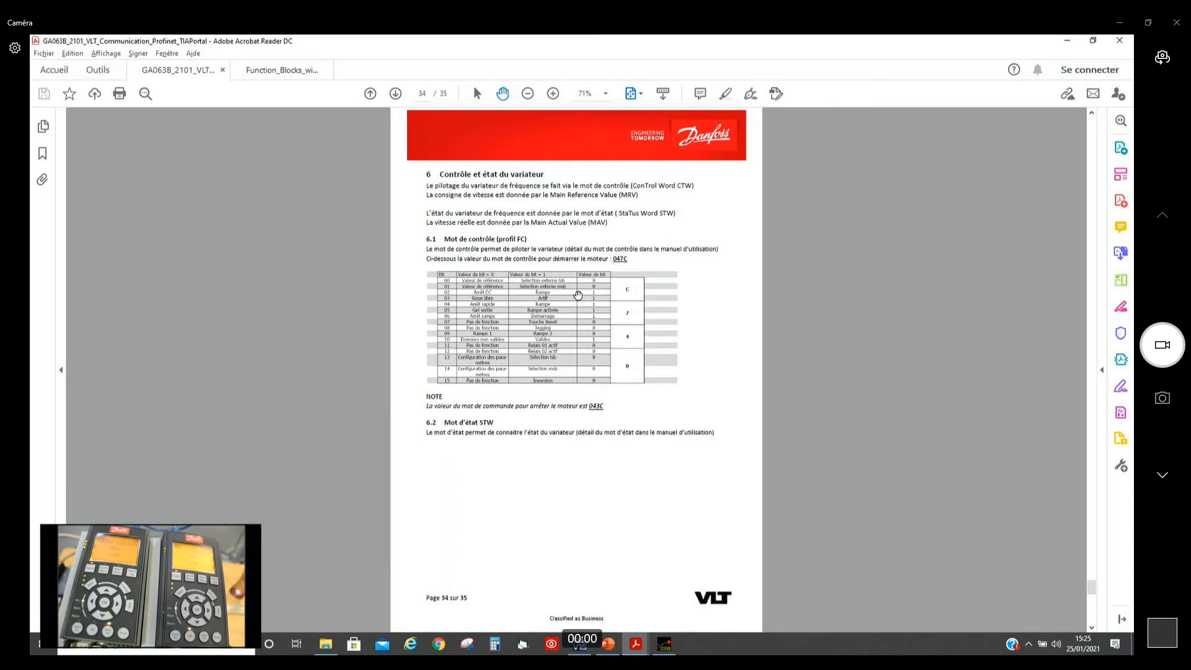
scroll(577, 295, "down", 1)
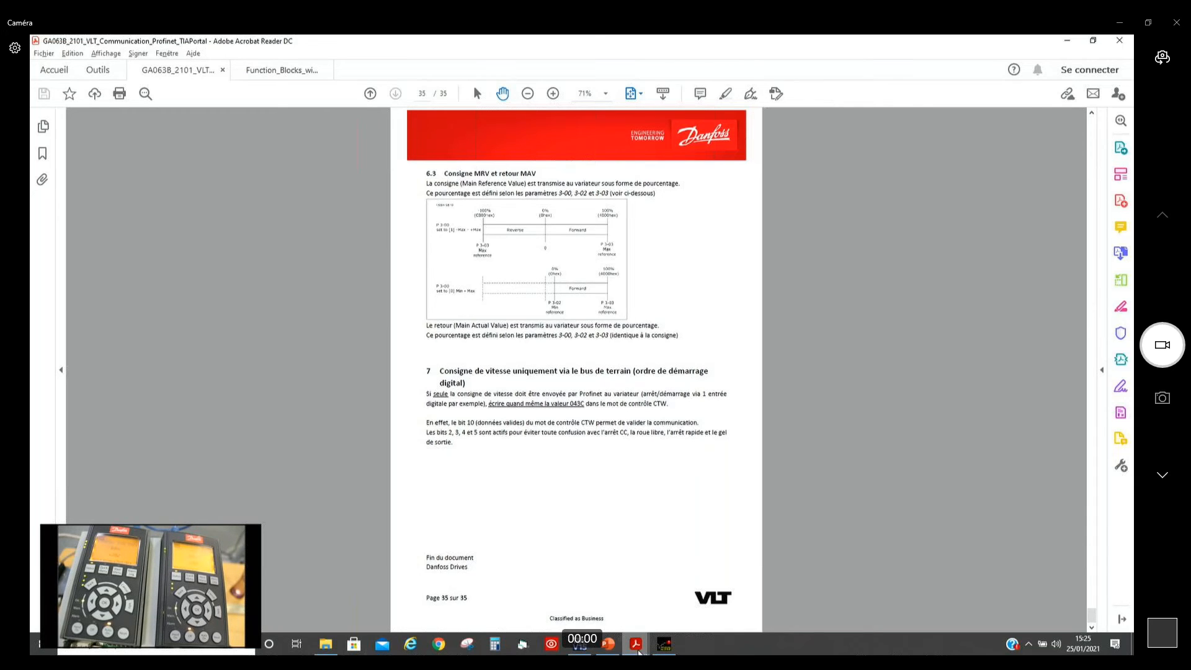
mouse_move(628, 653)
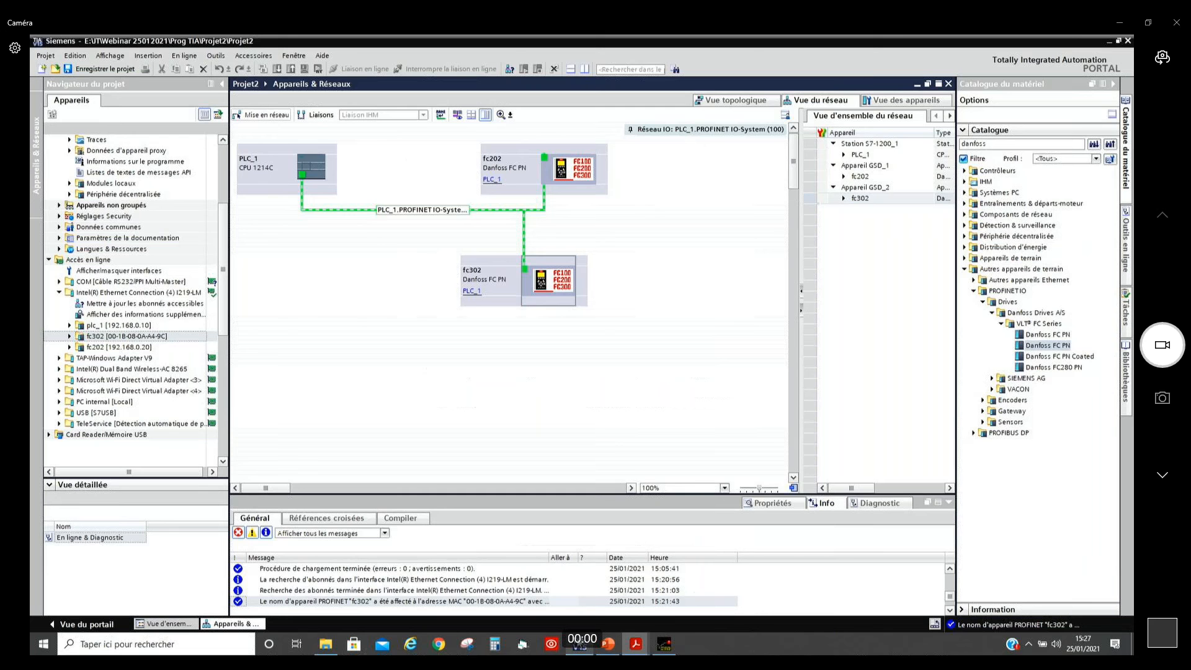
Step: Switch to TIA Portal, view PLC_1's device configuration and return to the network view of Projet2
left_click(580, 646)
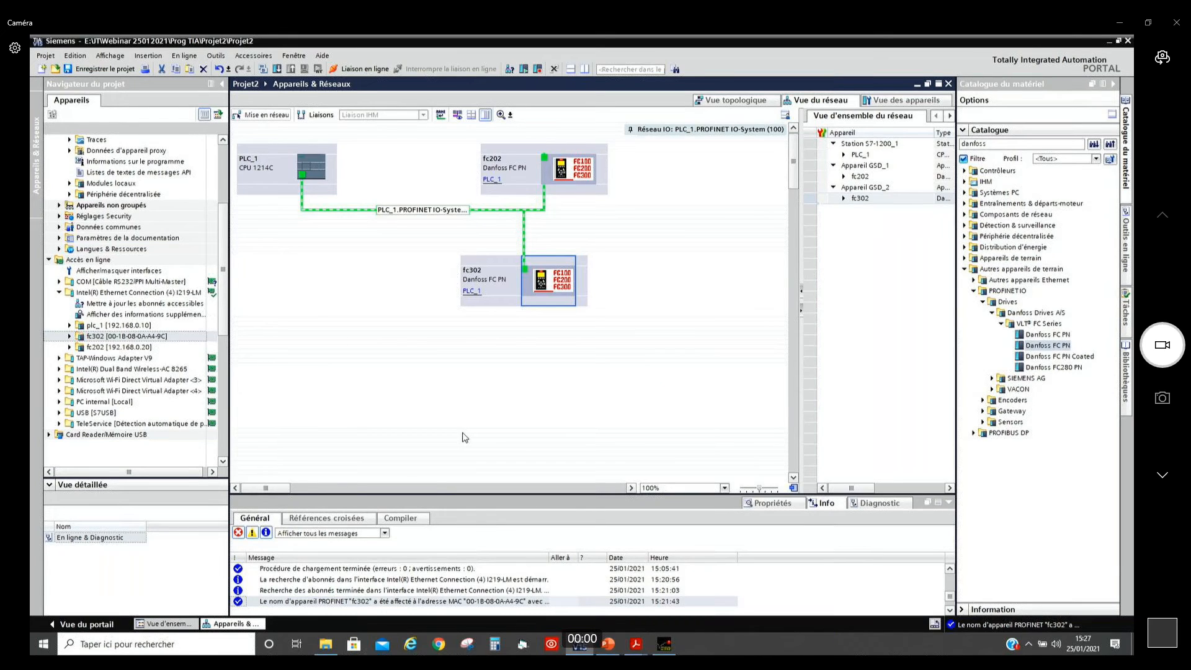
left_click(70, 336)
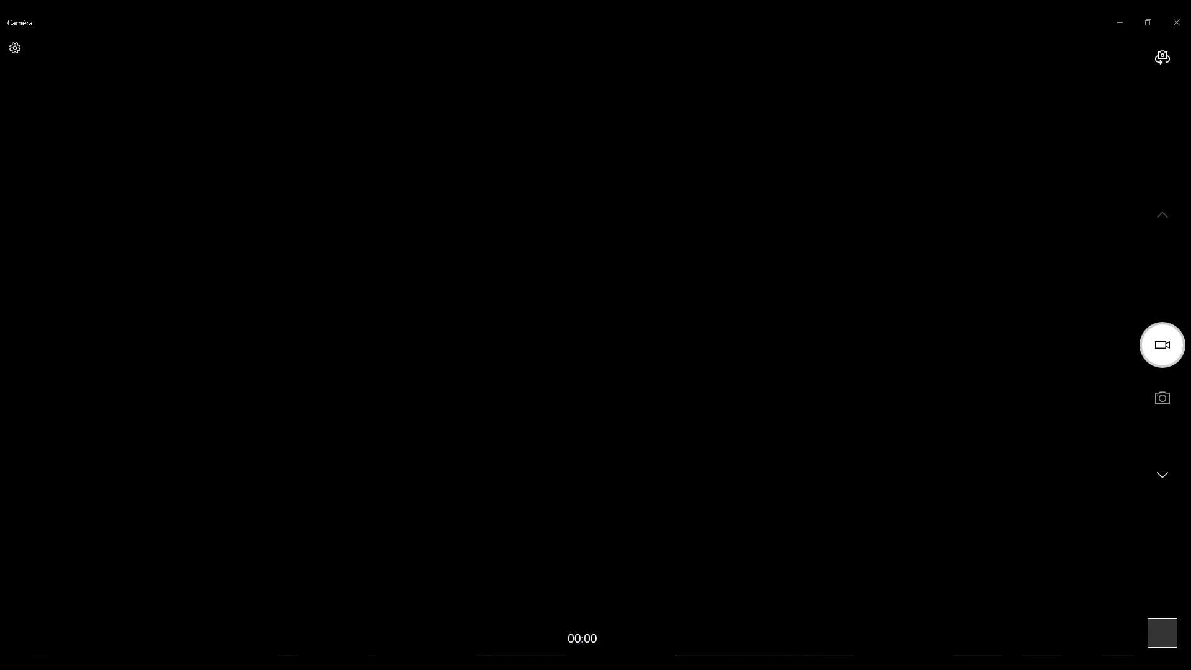
double_click(274, 189)
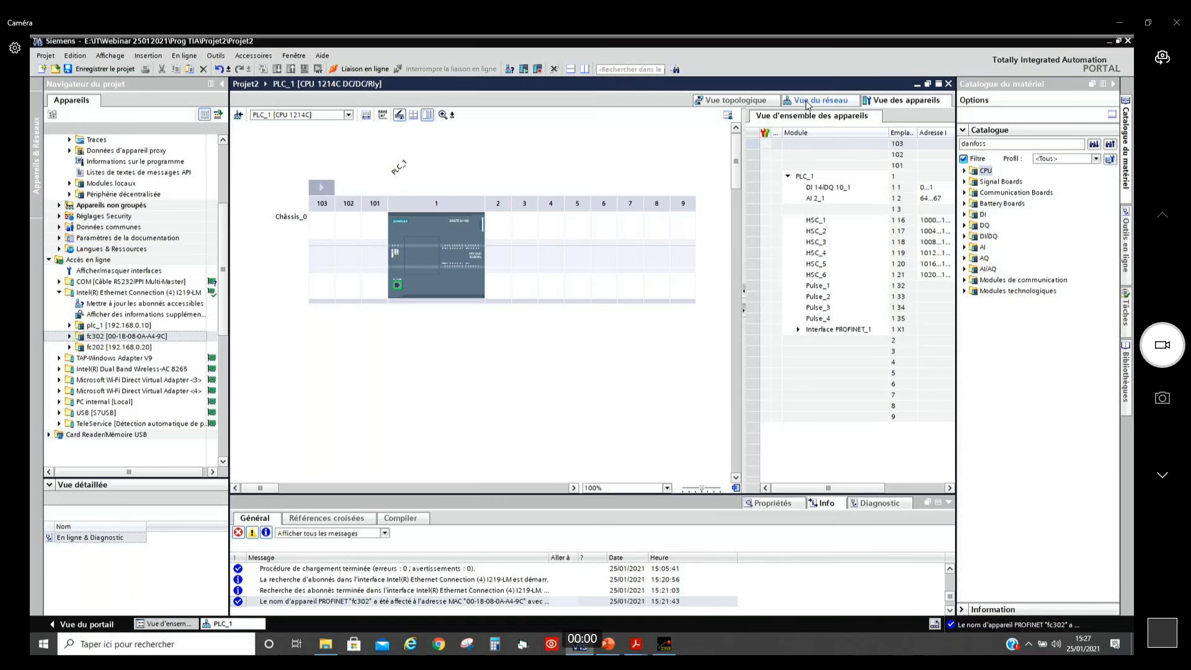
left_click(807, 102)
left_click(497, 161)
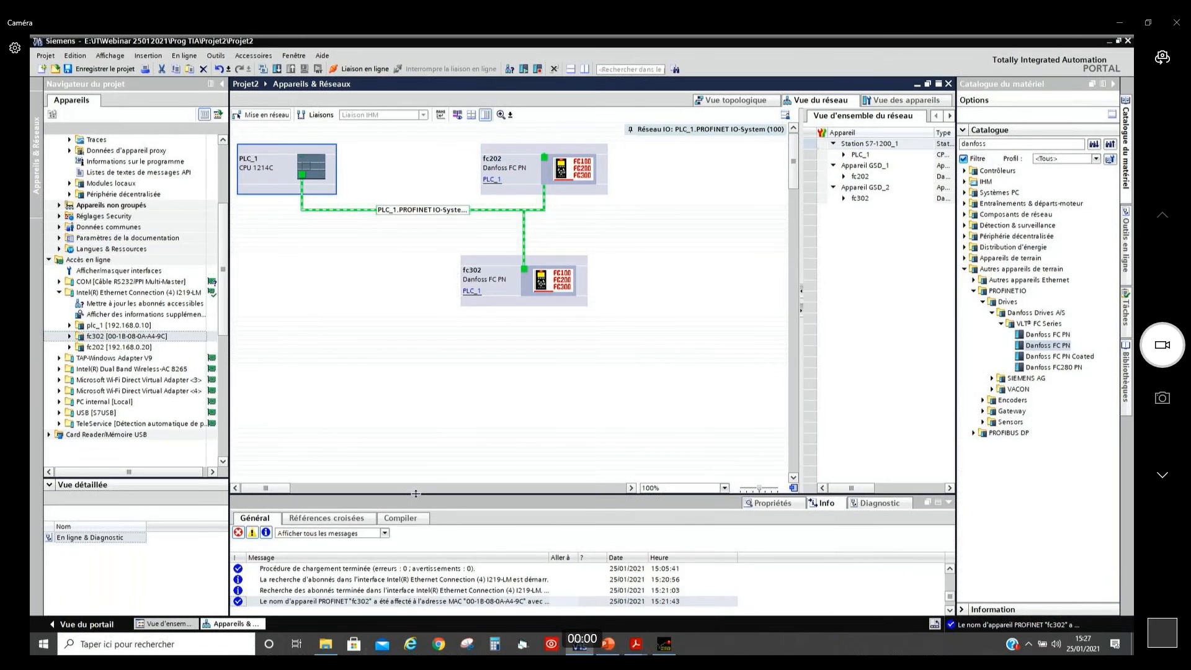
Step: Enlarge the message area and select fc302's online and diagnostics entry under the Intel Ethernet Connection
left_click_drag(418, 493, 418, 444)
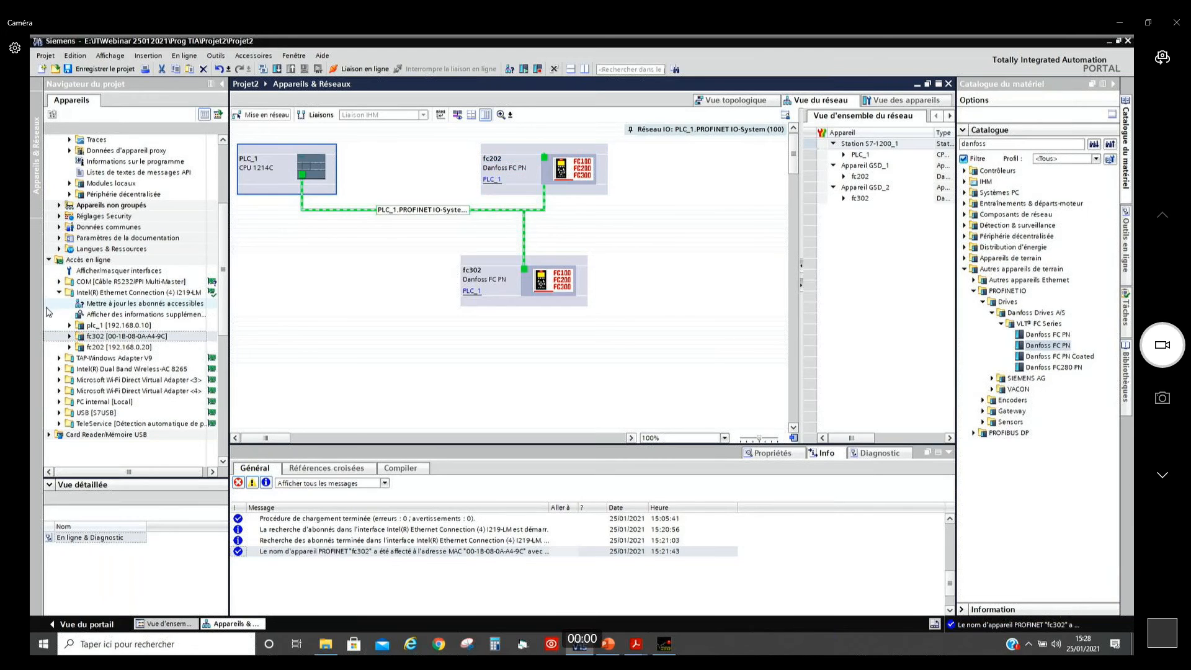
left_click(78, 337)
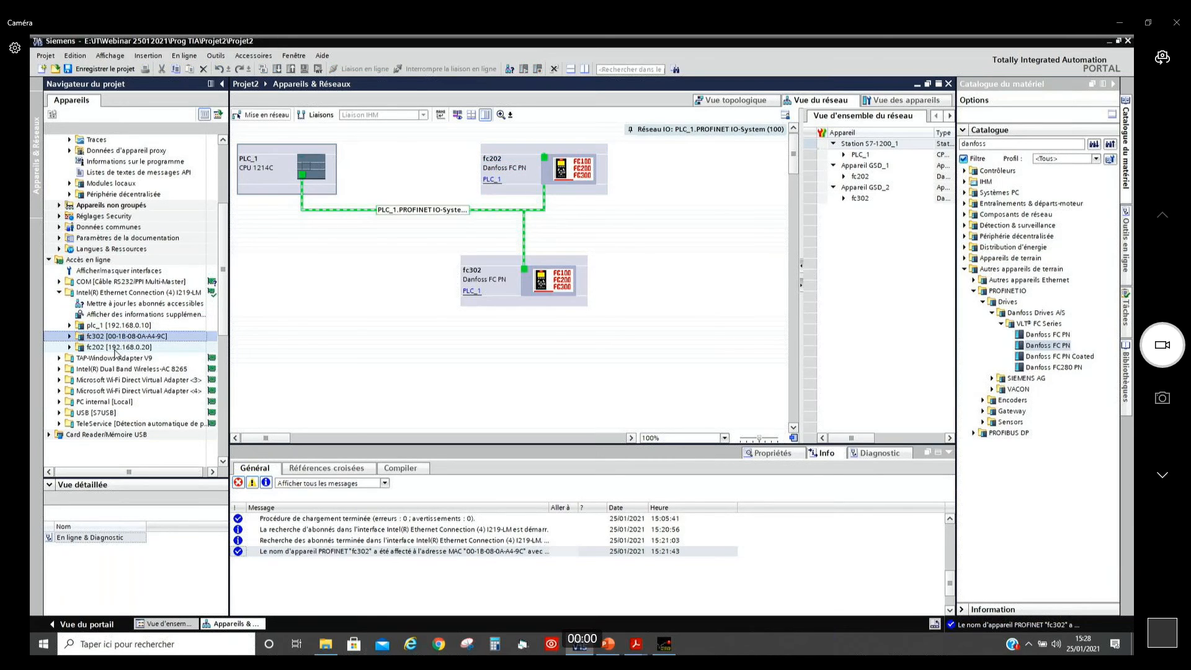
left_click(69, 336)
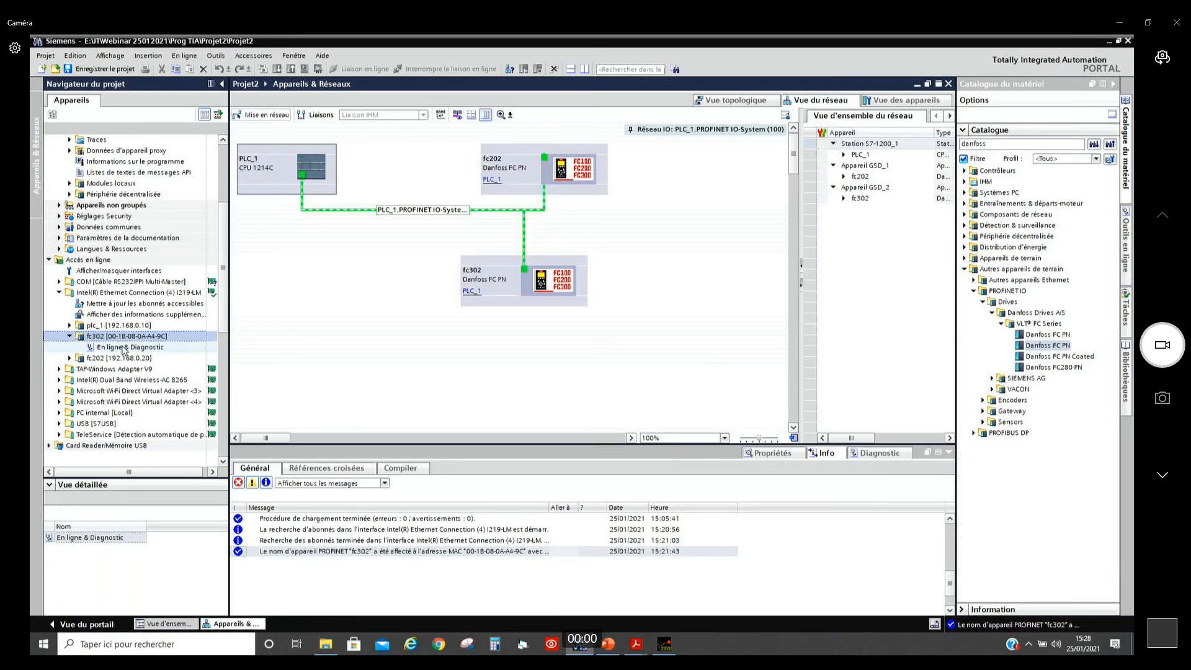
left_click(123, 348)
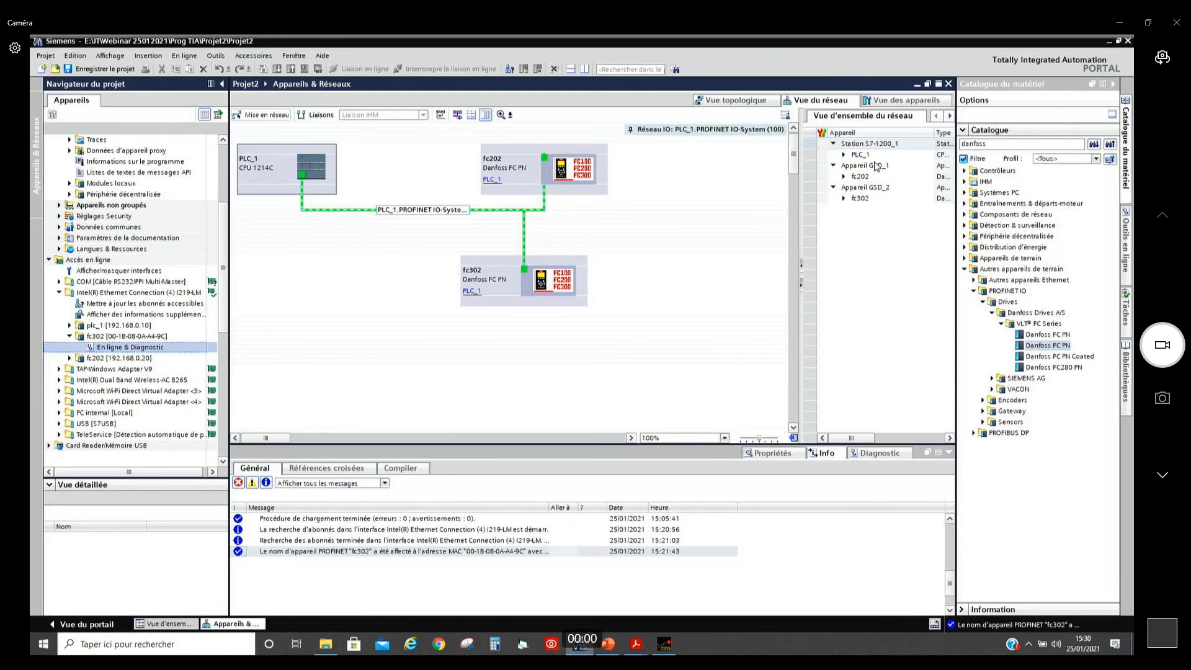
Step: Open fc202's device view and compare the PPO 1, PPO 8 and PPO 3 catalogue telegrams with its configured telegram module
left_click(575, 189)
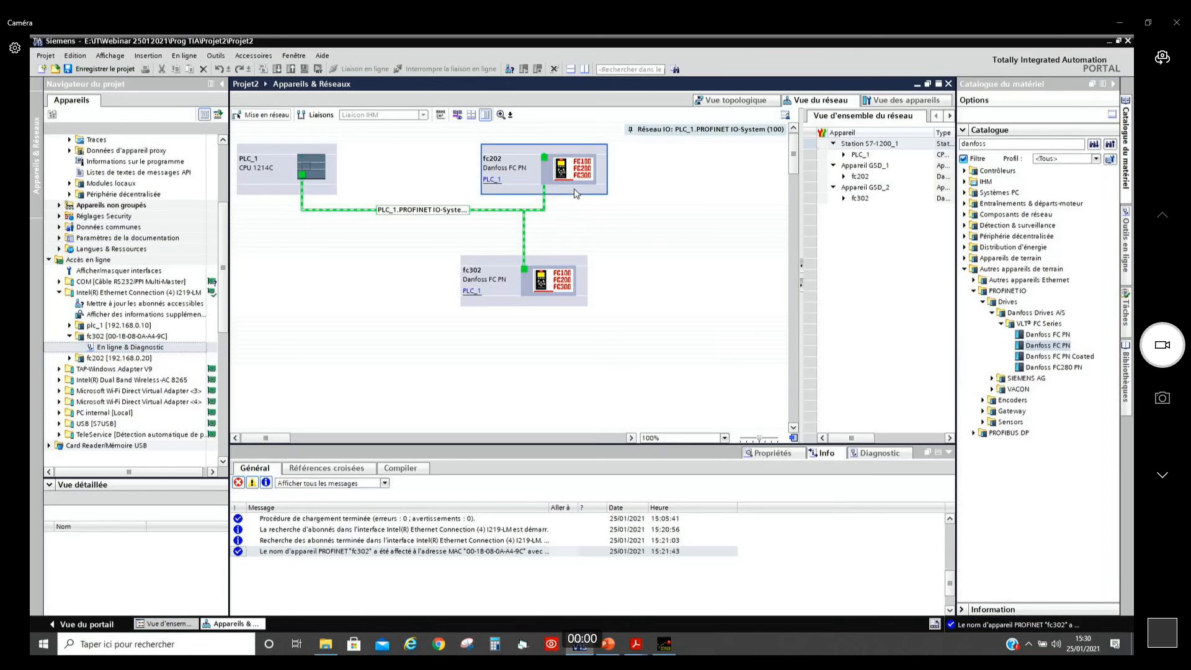
double_click(545, 182)
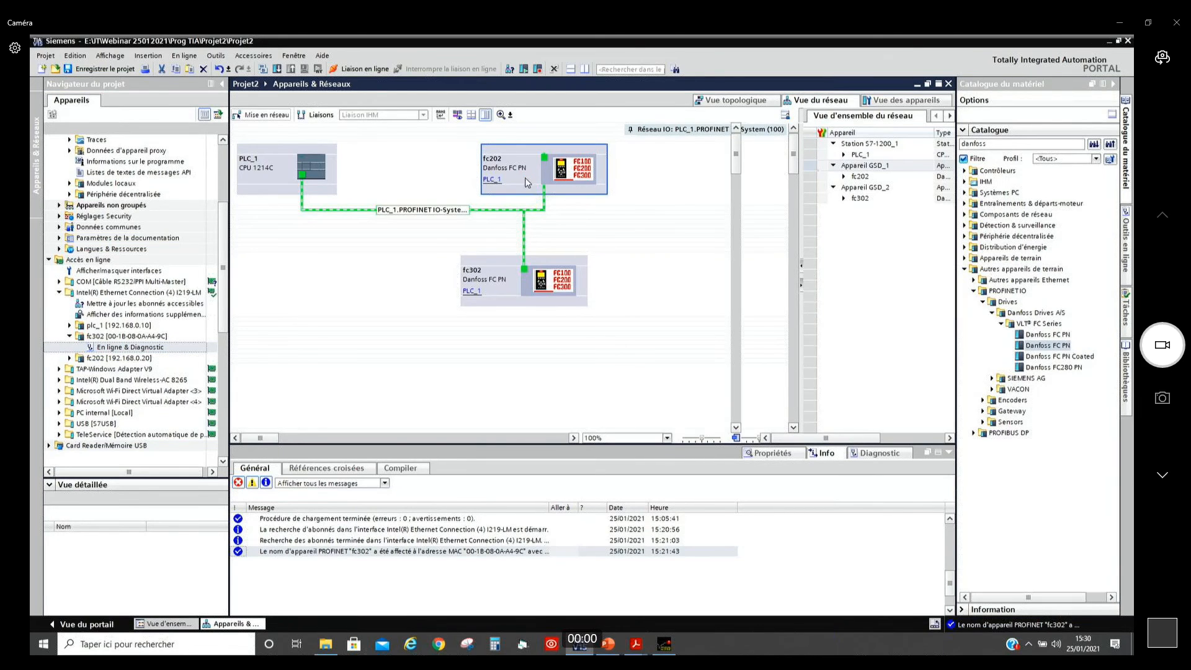
left_click(1017, 184)
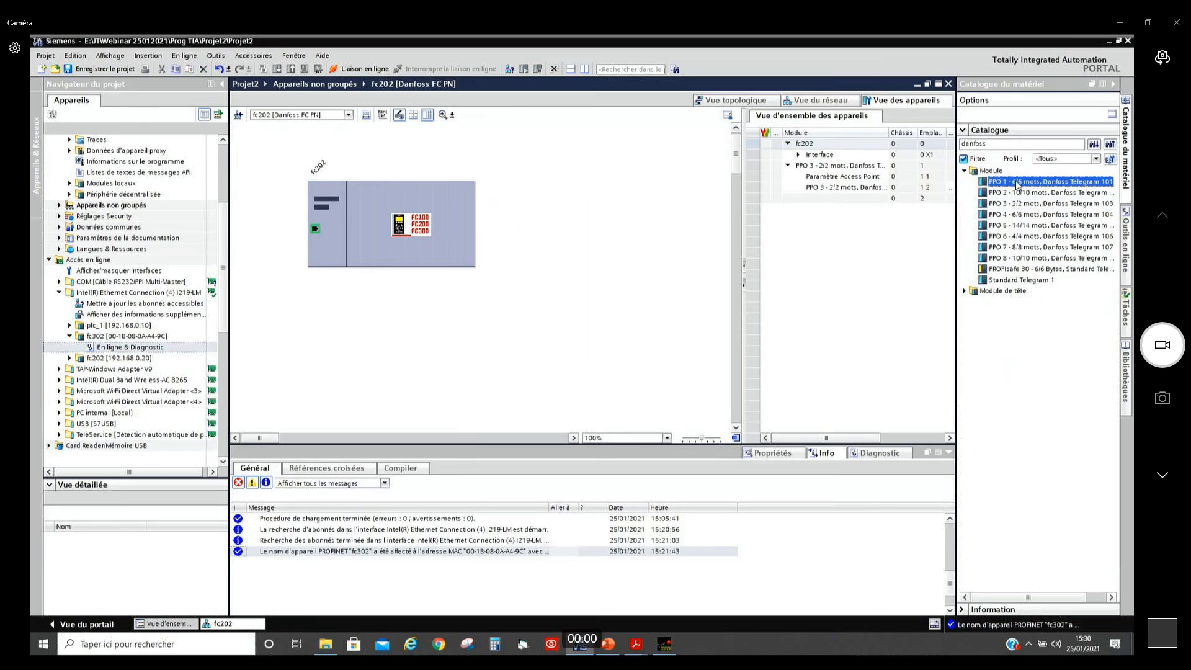
left_click(1015, 259)
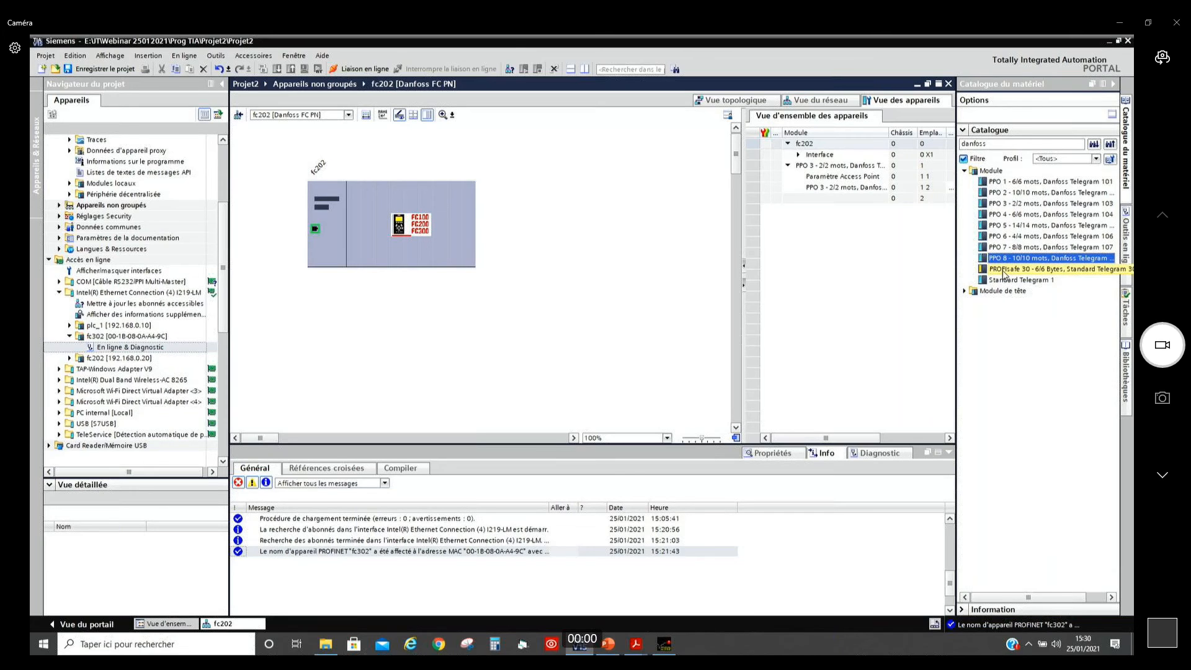
left_click(1007, 206)
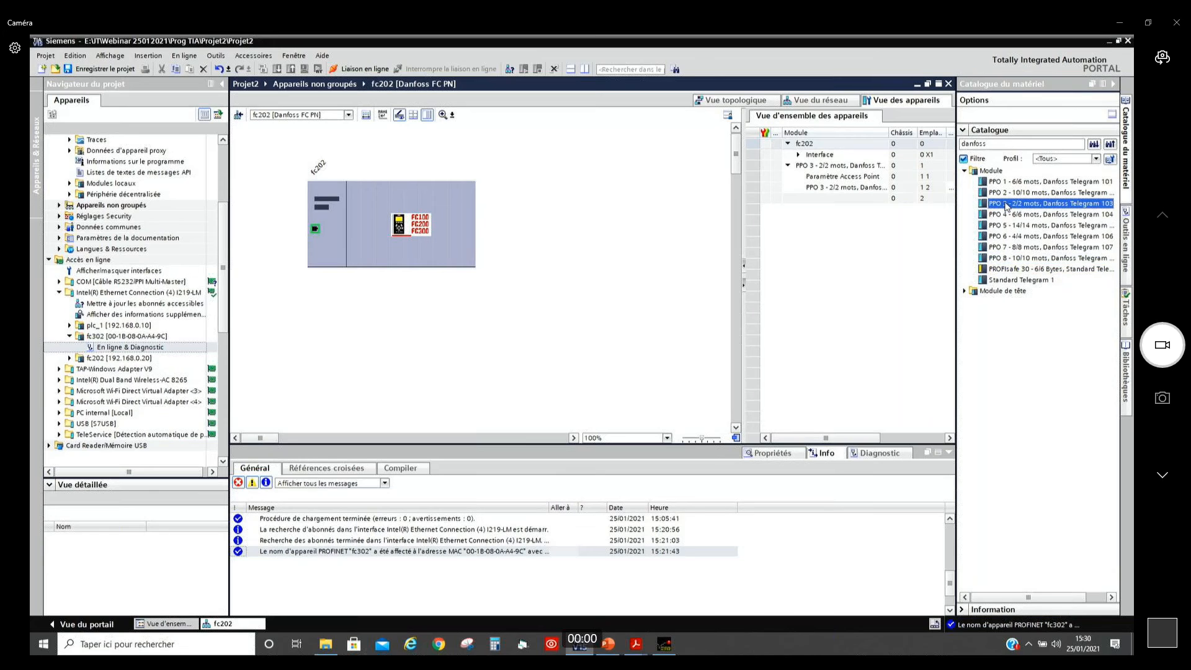
left_click(810, 166)
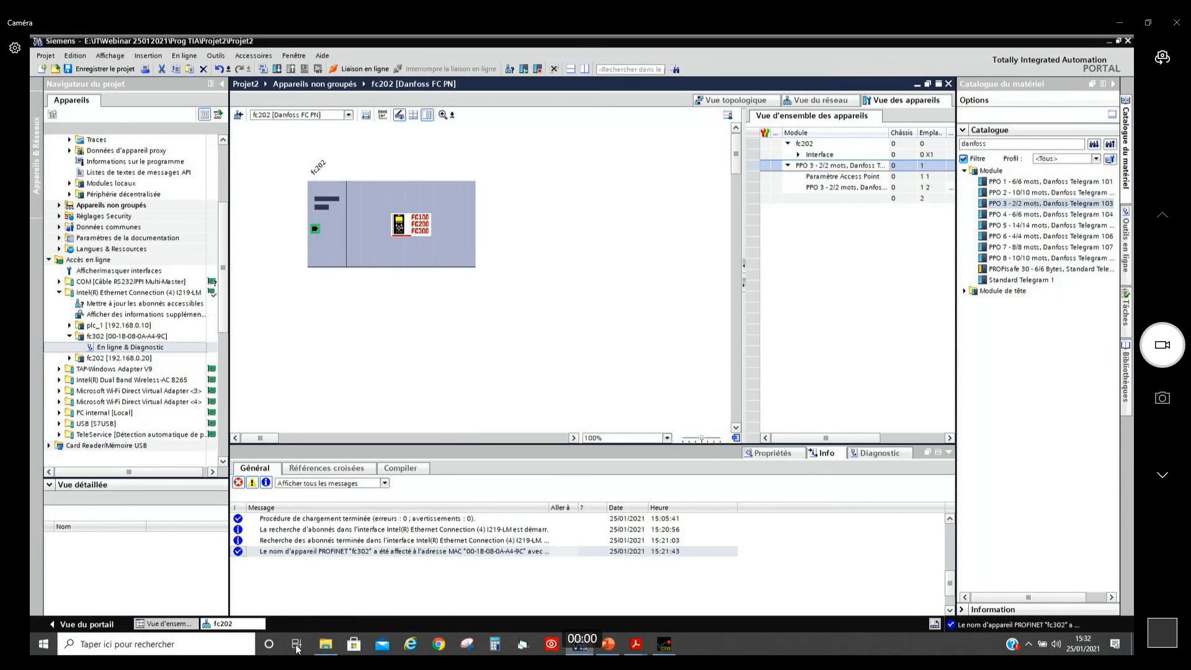
Step: Switch to File Explorer, browse to the Projet2 folder under Webinar 25012021\Prog TIA, and check its TMP subfolder
mouse_move(327, 645)
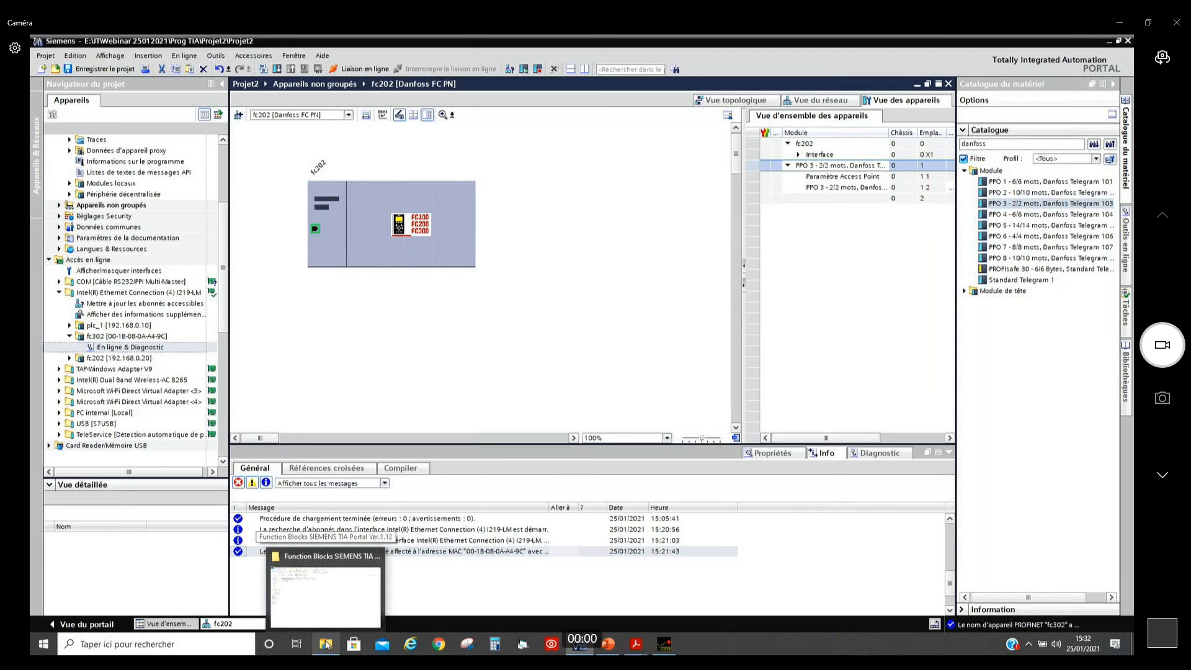
left_click(327, 645)
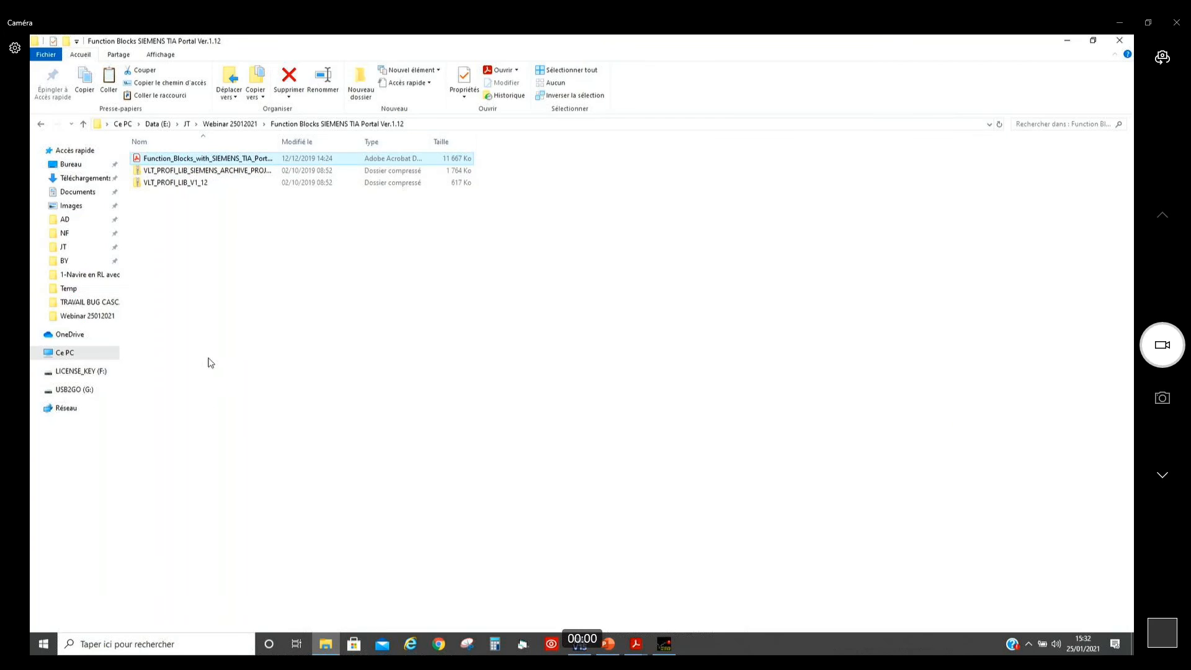
left_click(230, 125)
double_click(157, 170)
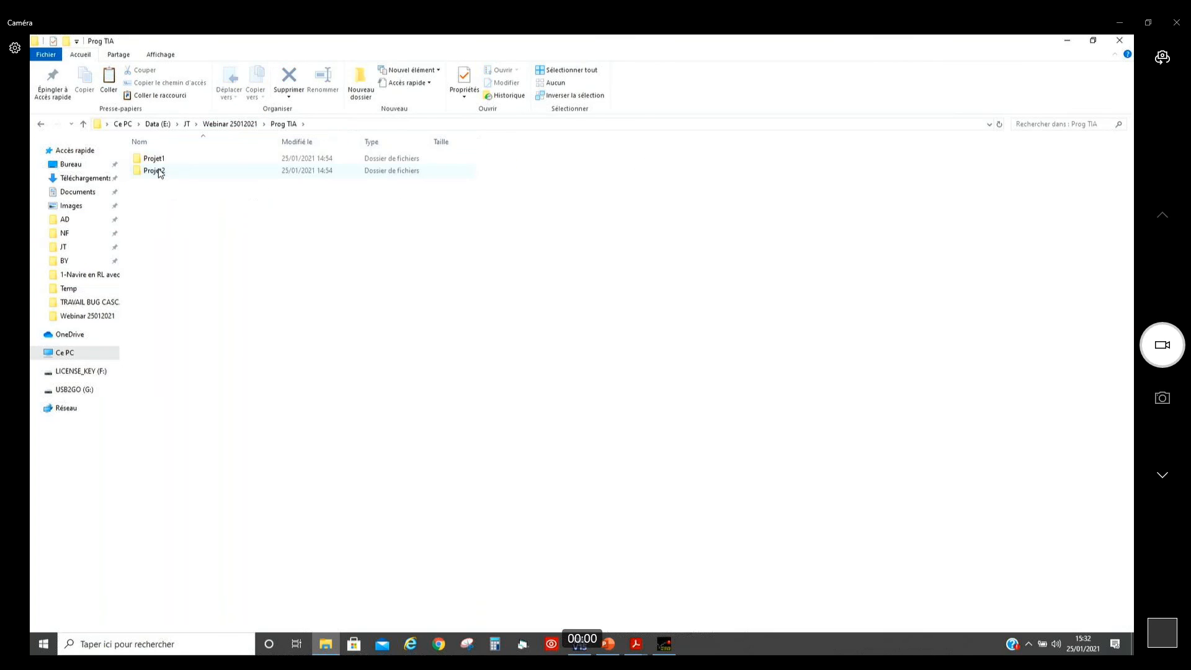
double_click(156, 171)
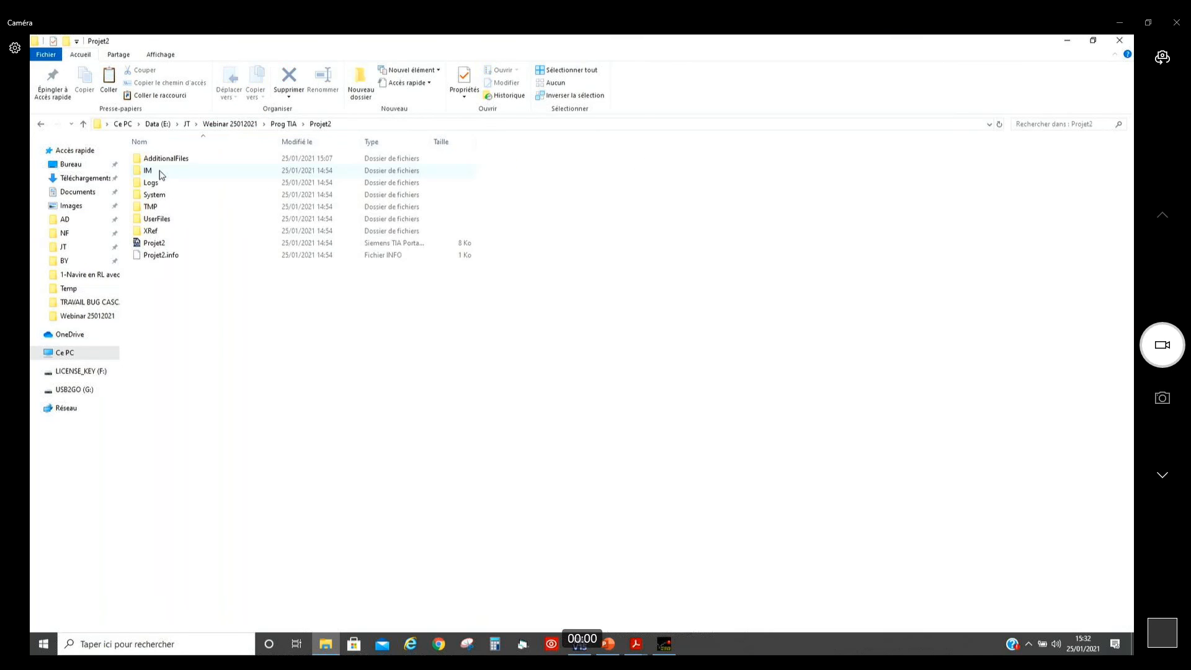
double_click(149, 210)
left_click(41, 123)
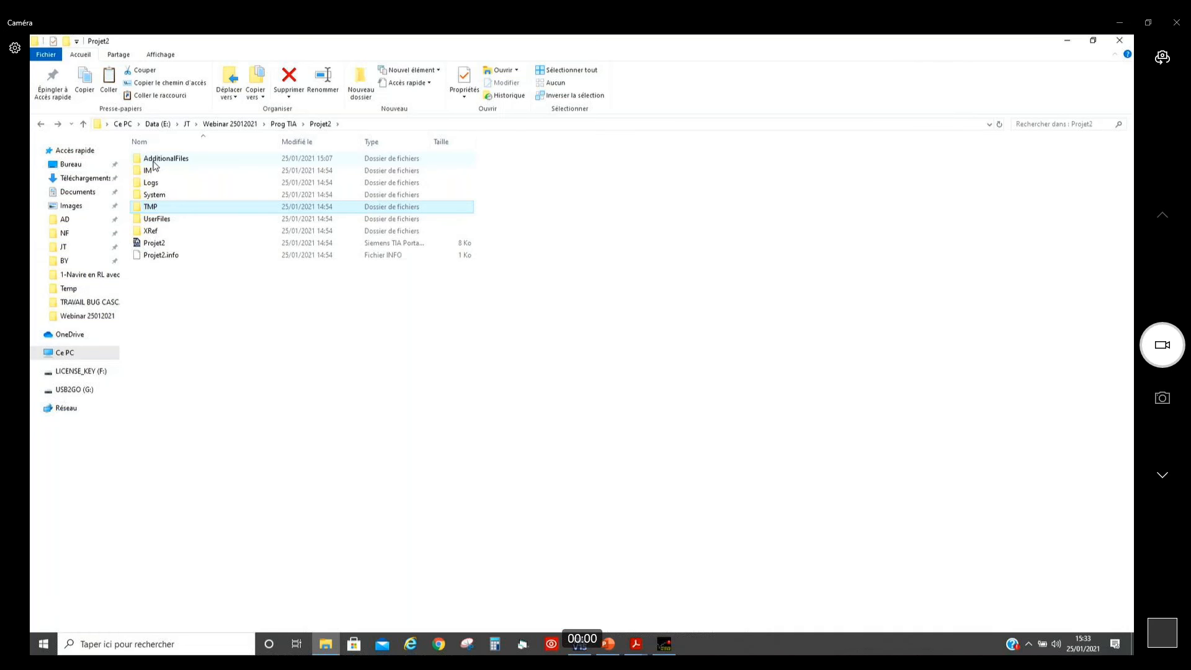
Step: Open the project's AdditionalFiles\TCI\Danfoss Drives AS\Configure VLT folder to show the stored MCT 10 file
double_click(153, 160)
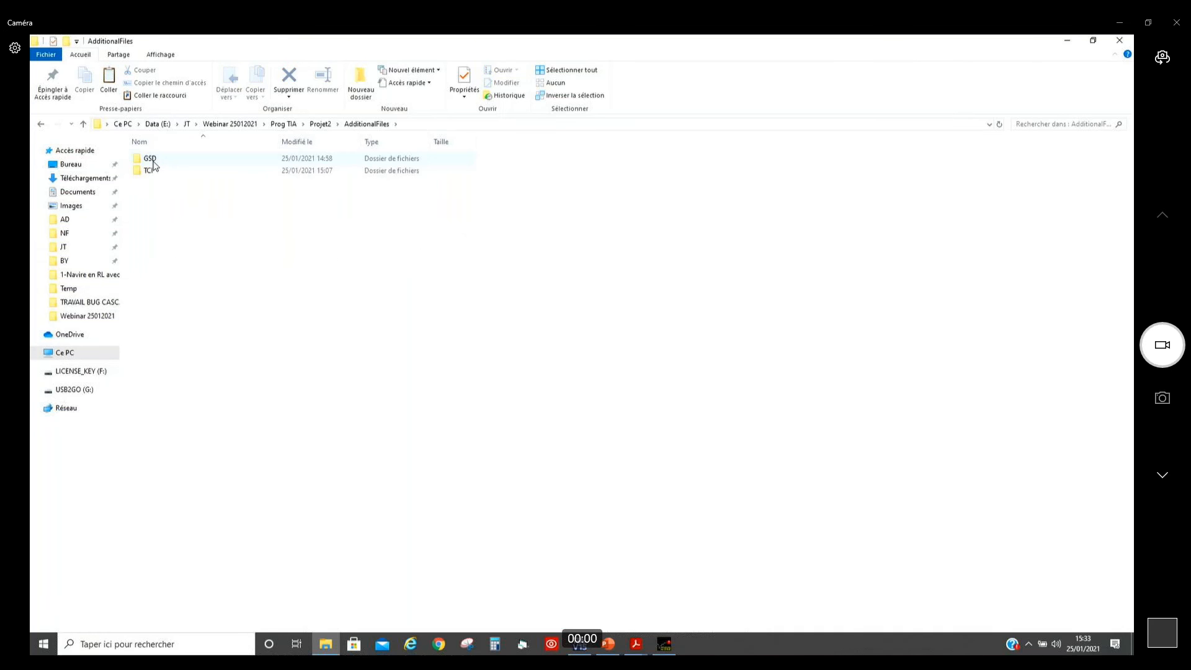
double_click(152, 172)
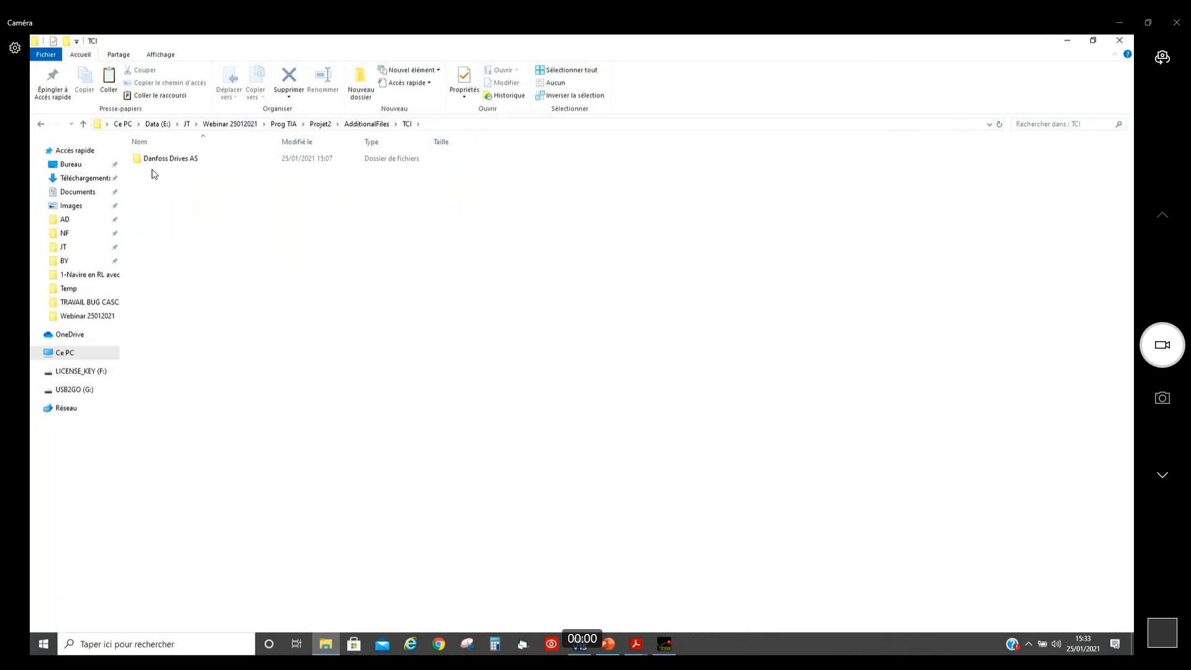
double_click(162, 161)
double_click(164, 162)
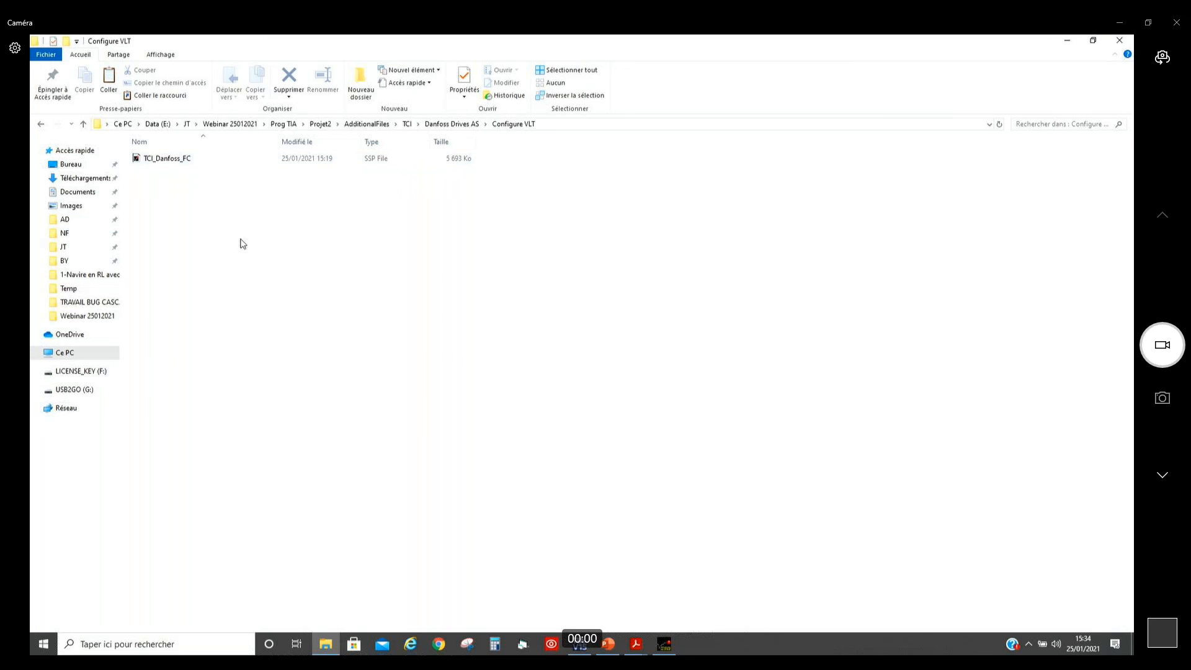
Step: Switch to MCT 10 and show fc202's 15-4* Drive Identification parameters, widening the Name column to reveal the full parameter names
left_click(663, 649)
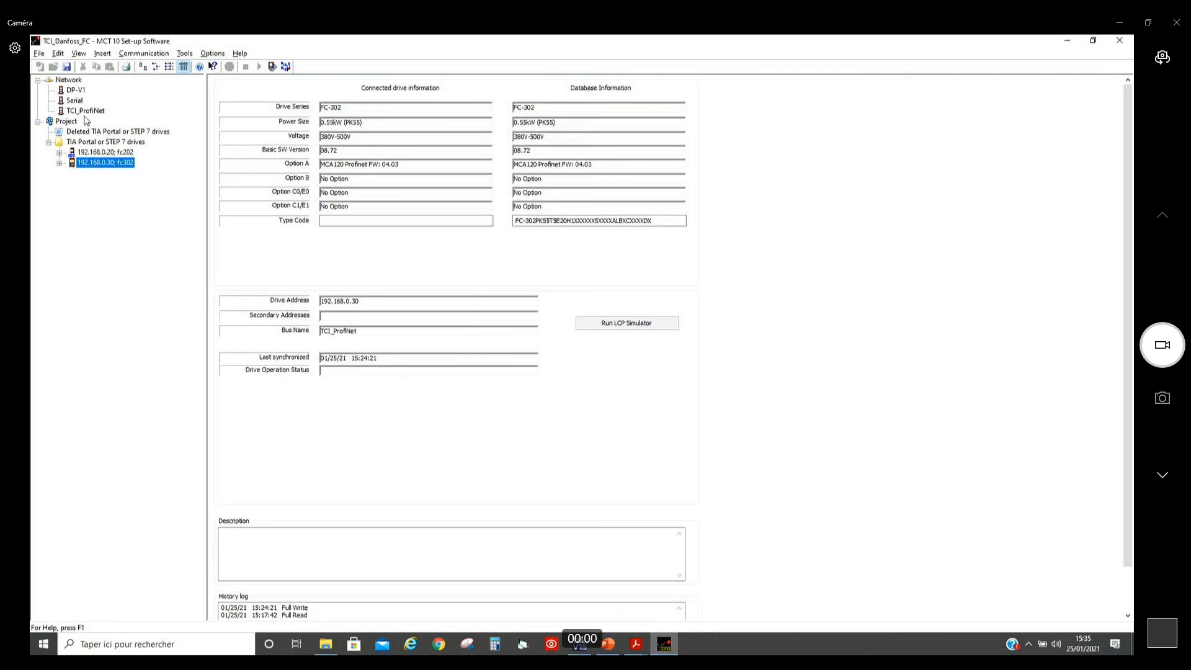
left_click(60, 153)
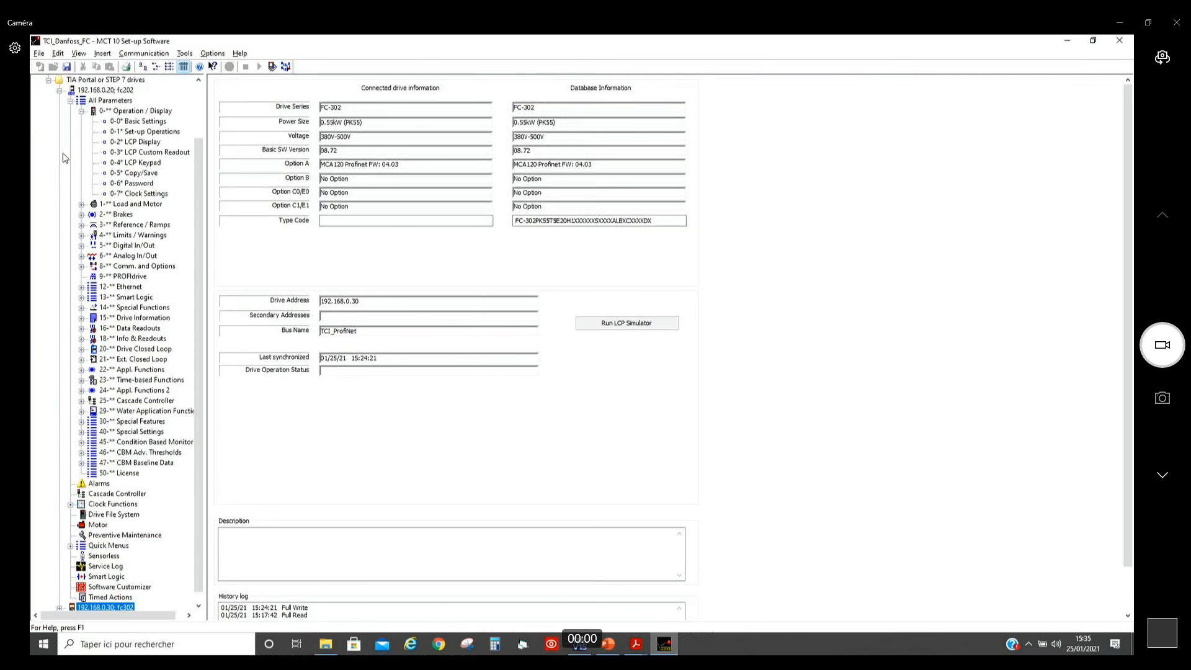
left_click(71, 101)
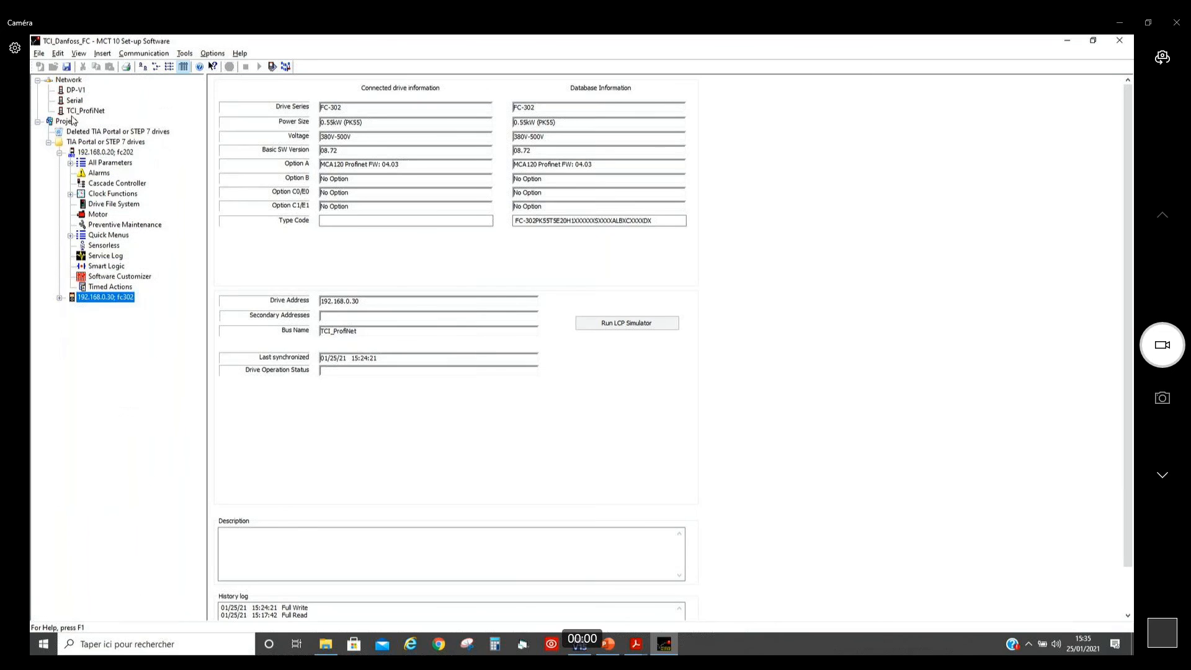
left_click(69, 163)
scroll(203, 261, "down", 3)
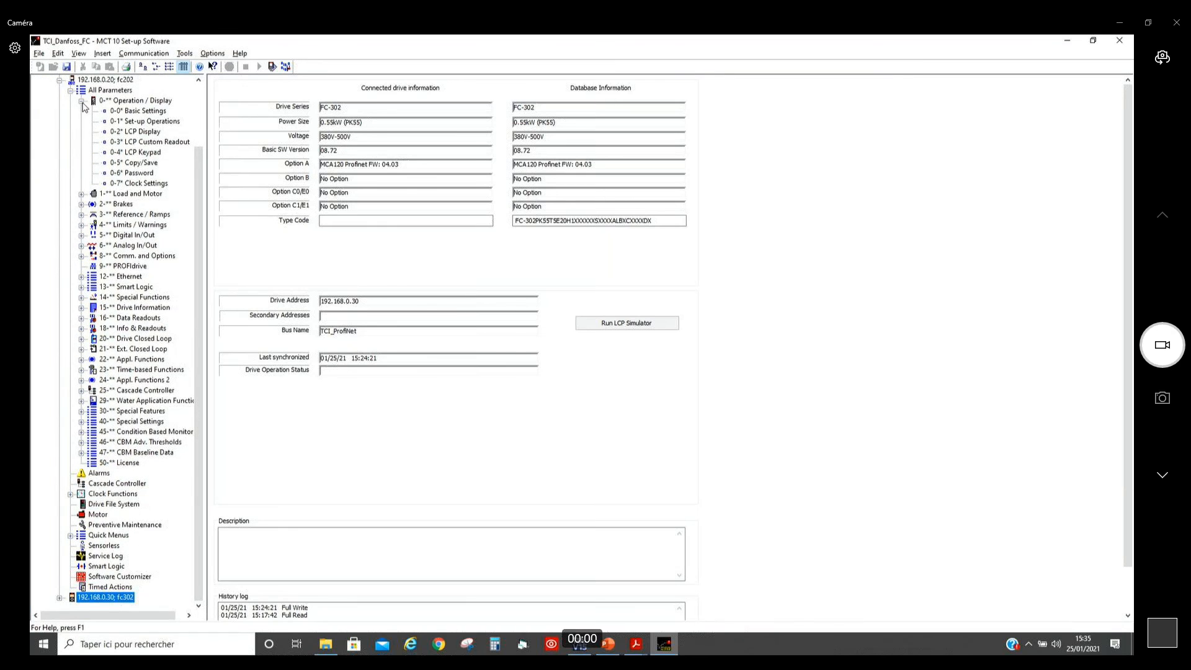
left_click(81, 101)
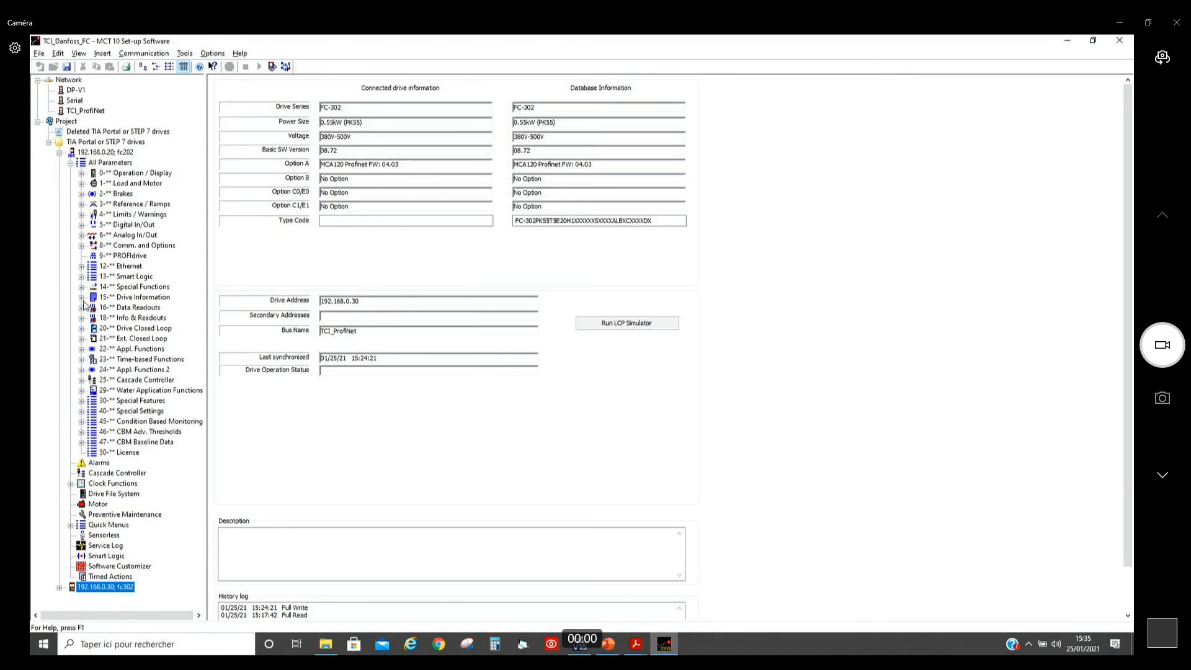
left_click(82, 299)
left_click(134, 348)
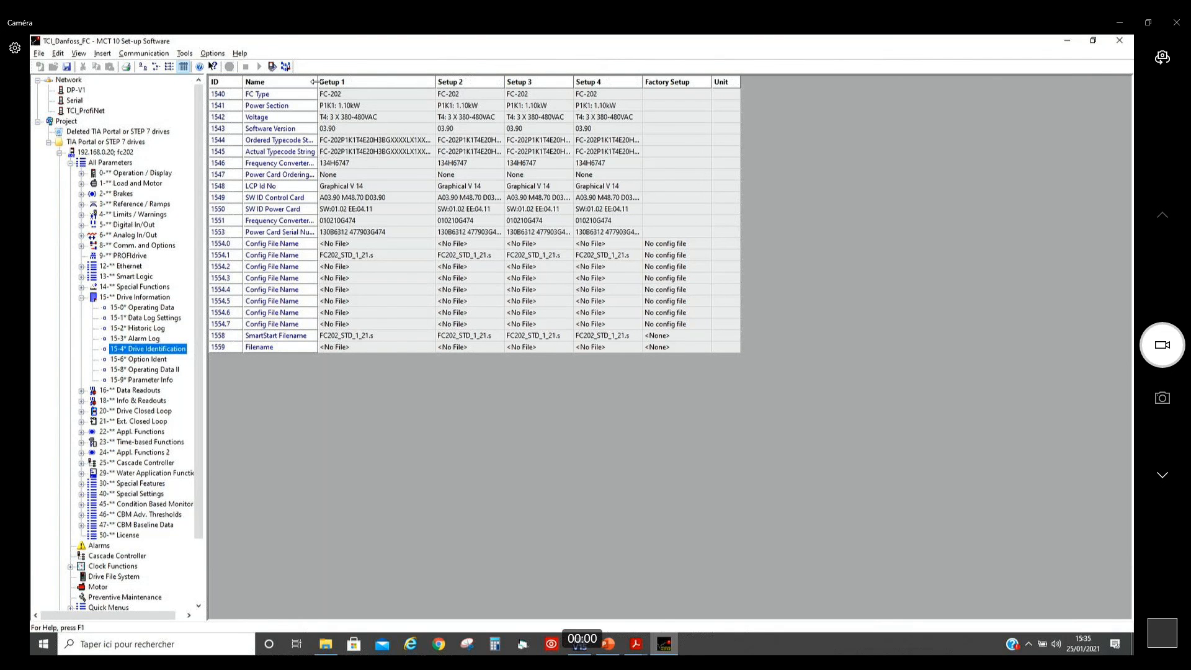
left_click_drag(317, 83, 417, 83)
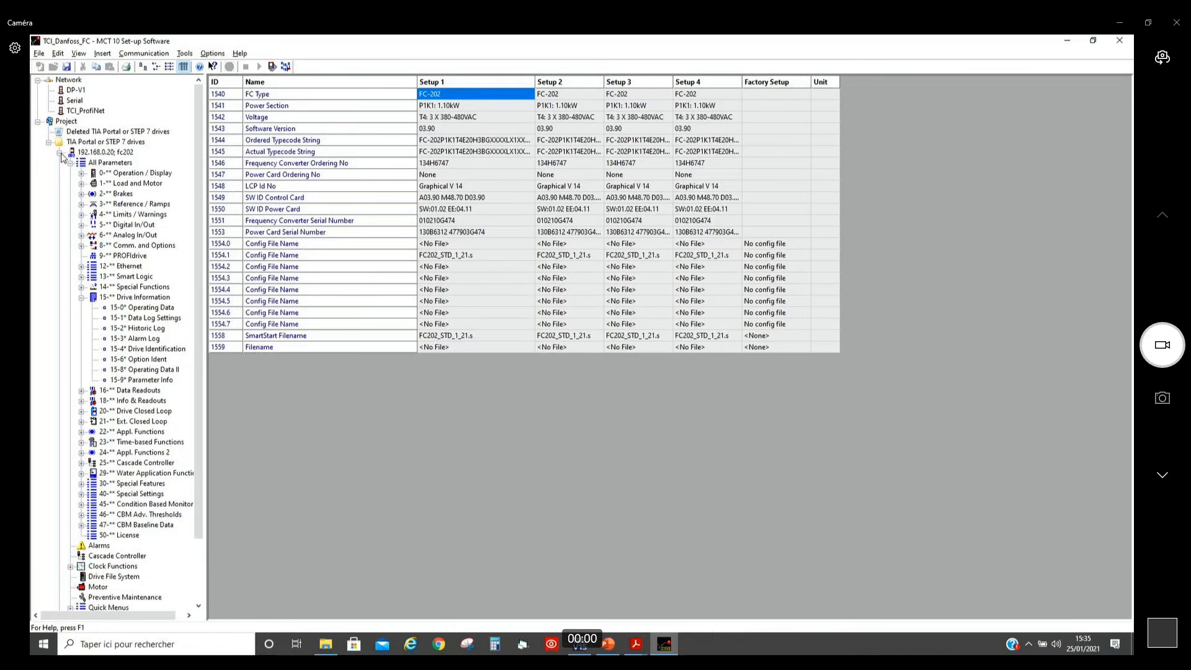
Step: Show the subgroups of fc202's 13-** Smart Logic parameters and collapse the drive's tree
left_click(61, 154)
left_click(61, 154)
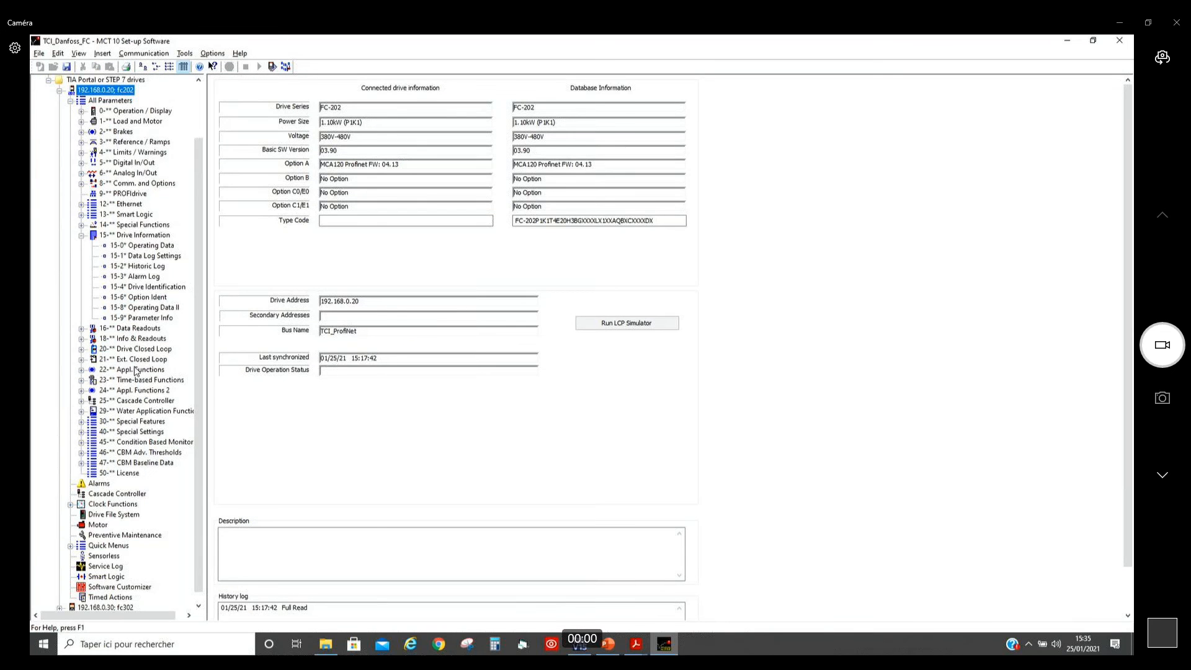
left_click(81, 216)
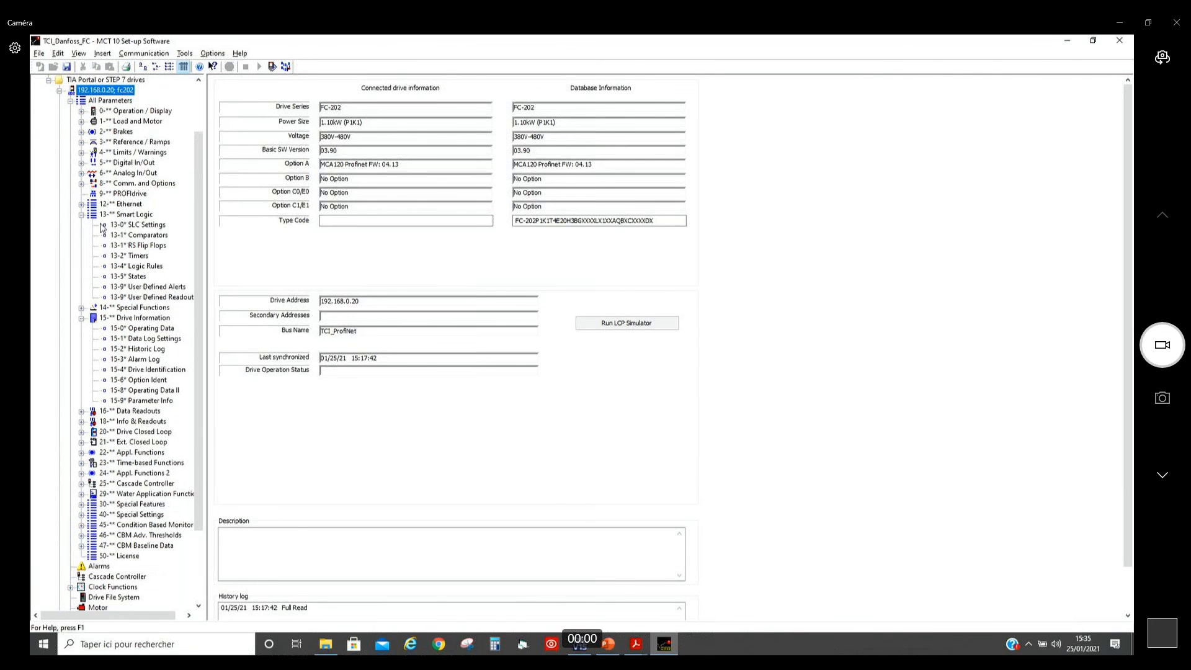
left_click(70, 101)
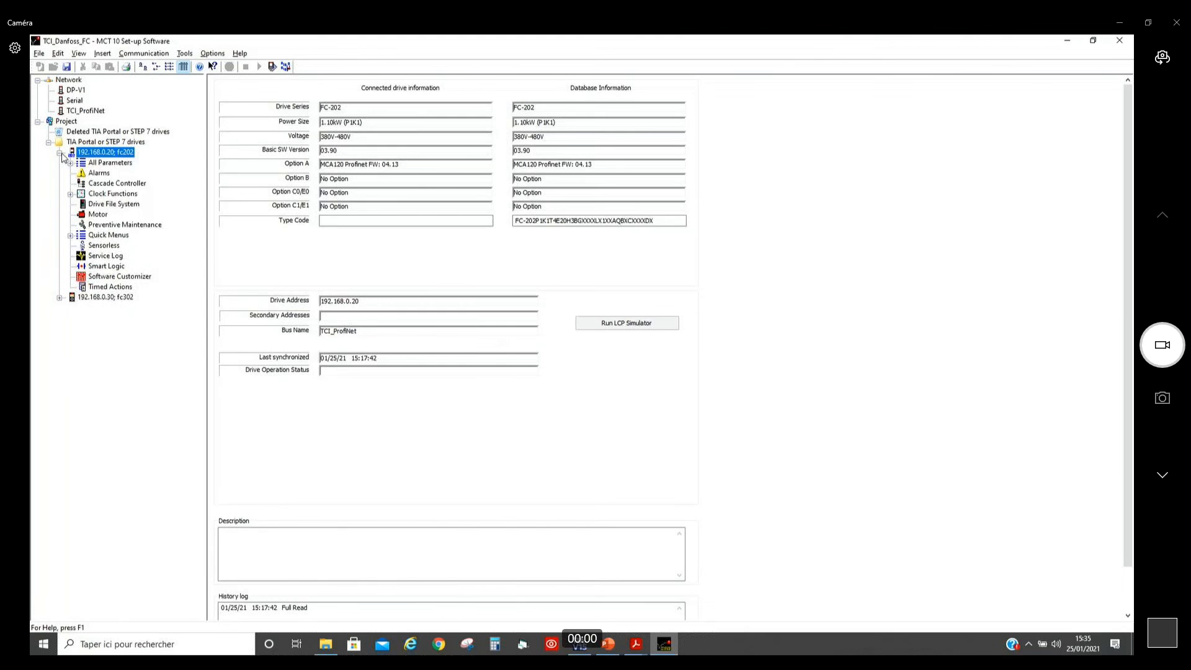
left_click(59, 152)
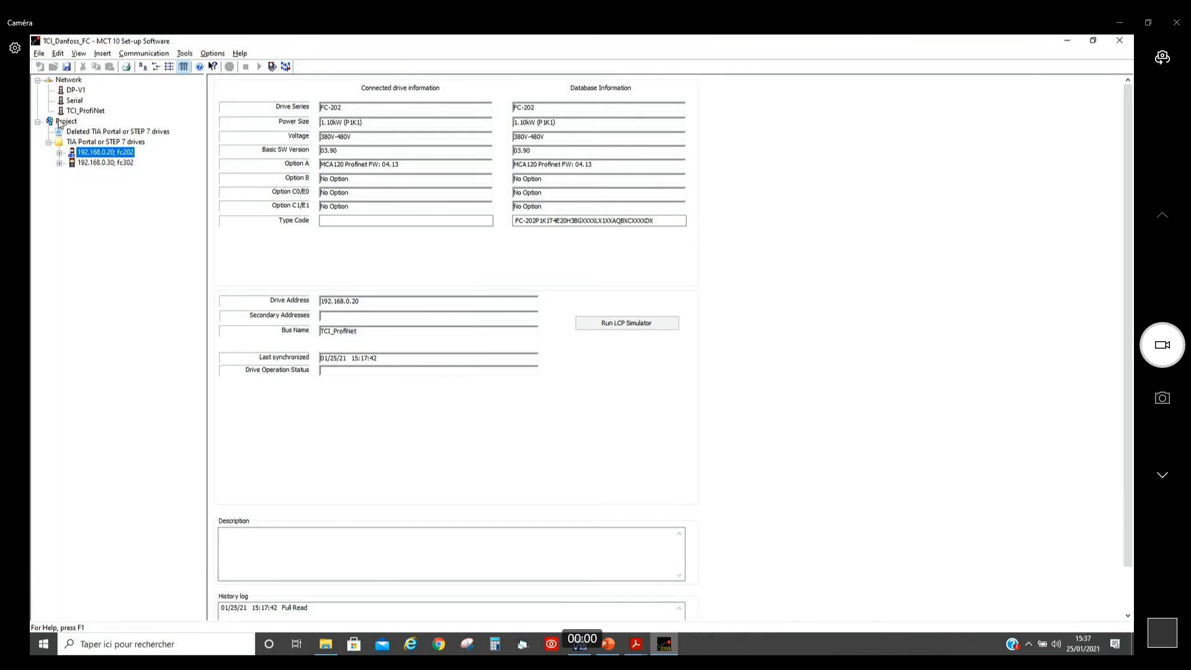
Step: Review the drives in the TIA Portal or STEP 7 folder and the project's options for creating new items, creating nothing
left_click(59, 145)
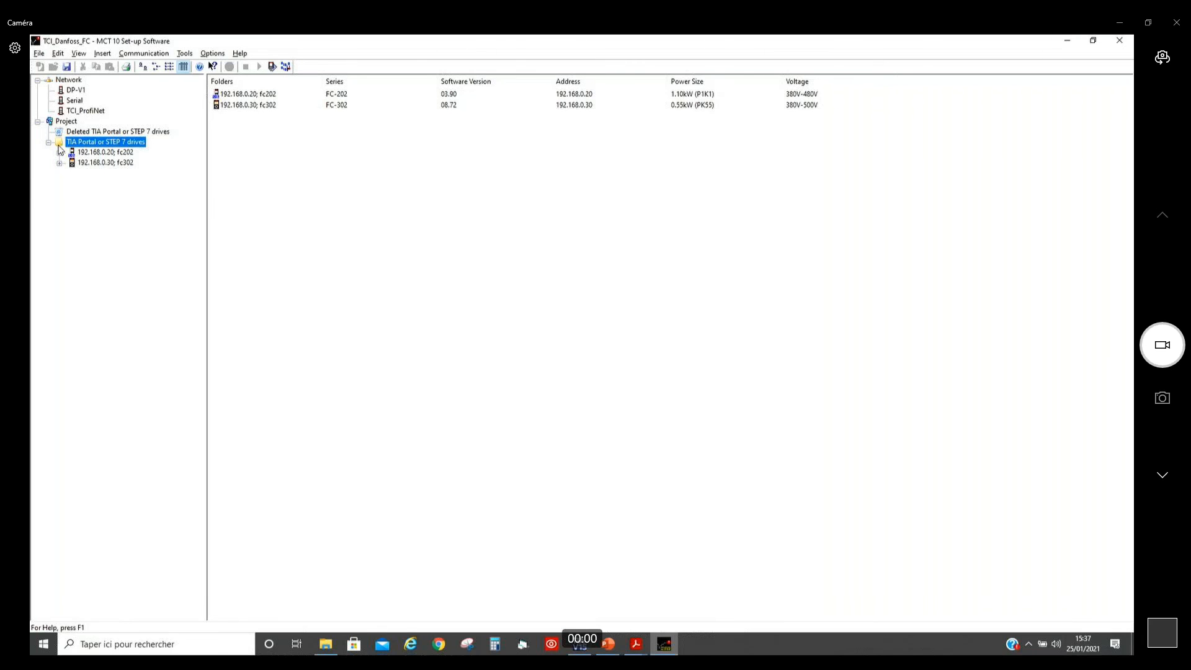
right_click(59, 145)
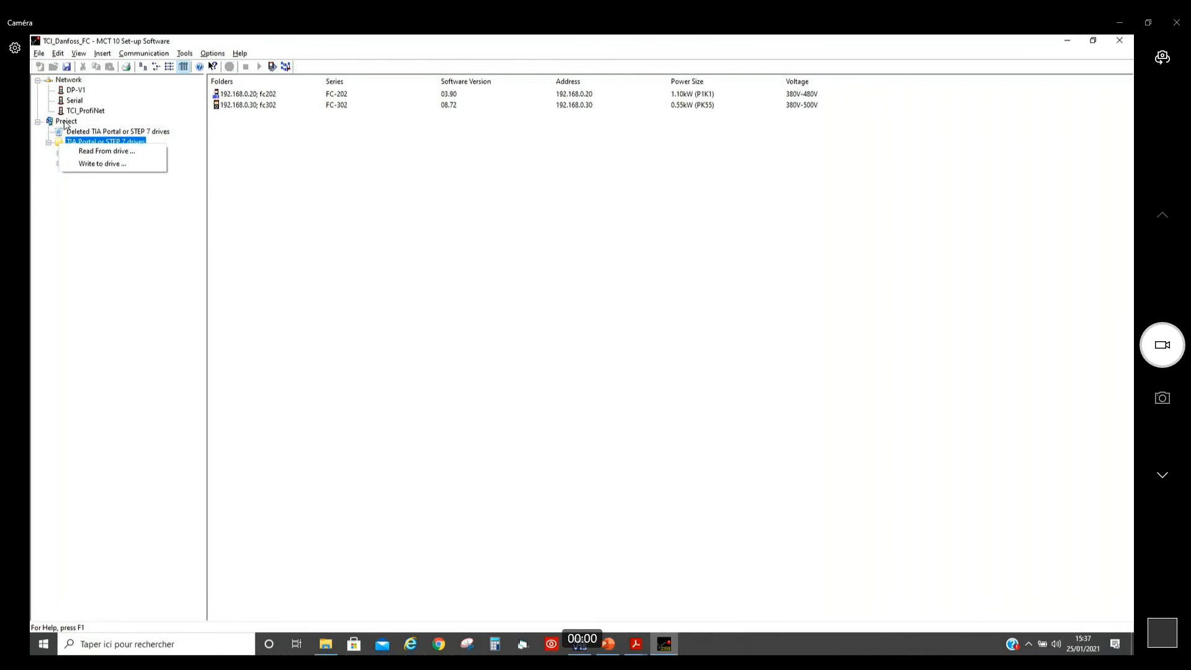
right_click(66, 122)
mouse_move(148, 127)
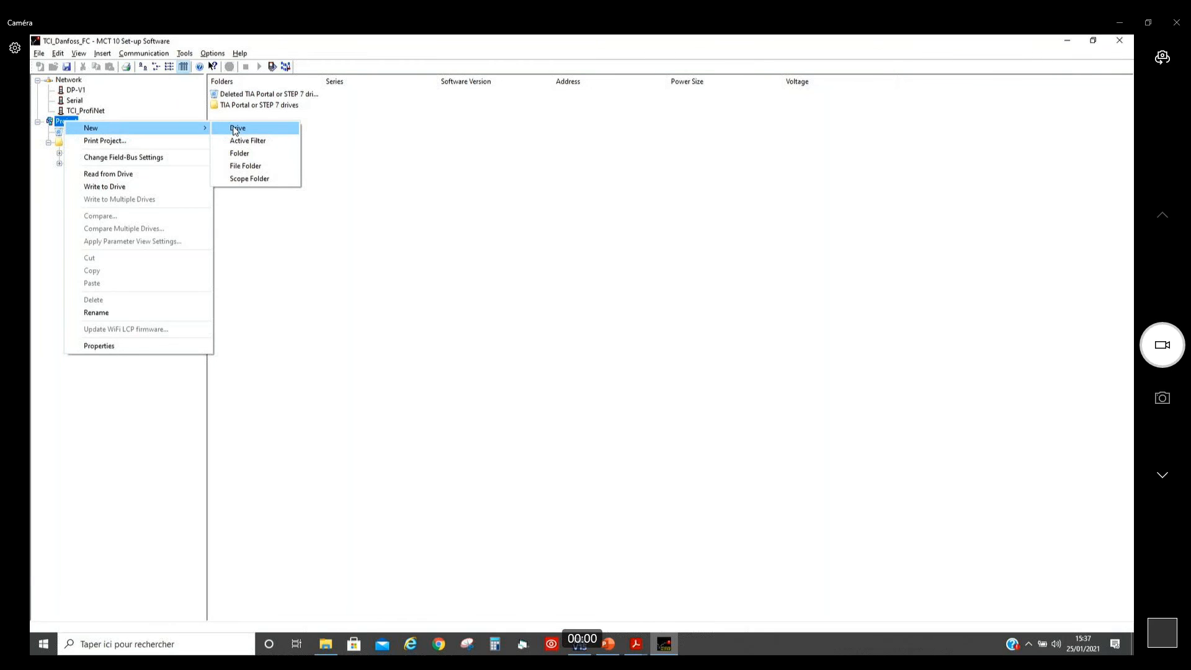
left_click(354, 287)
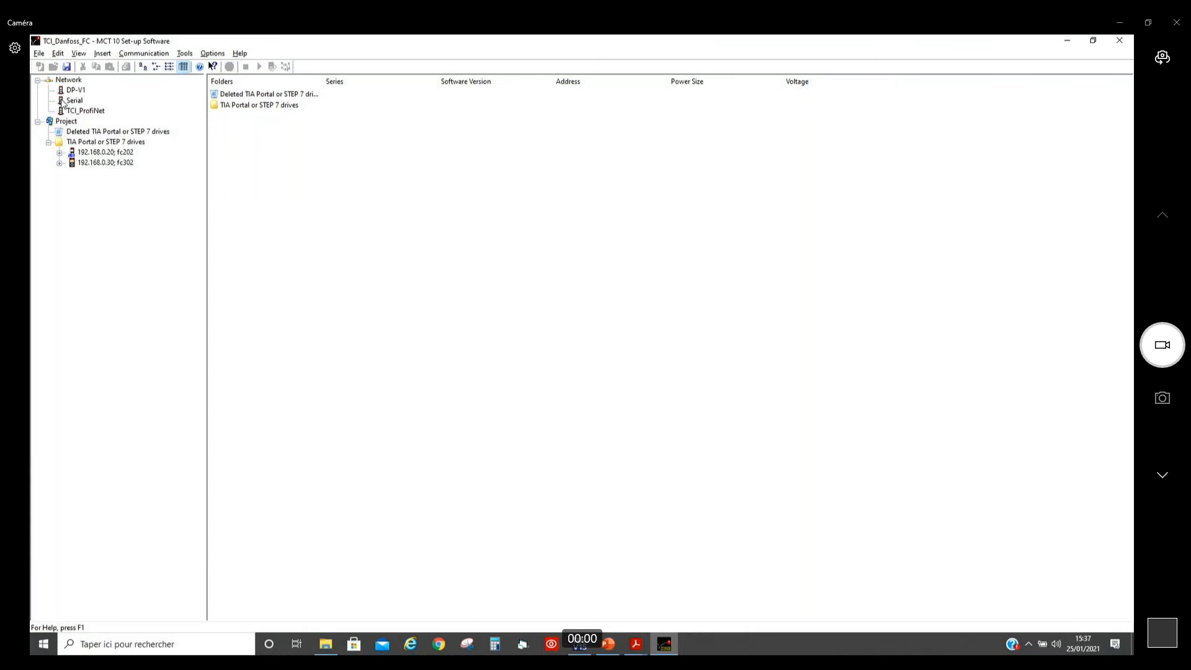